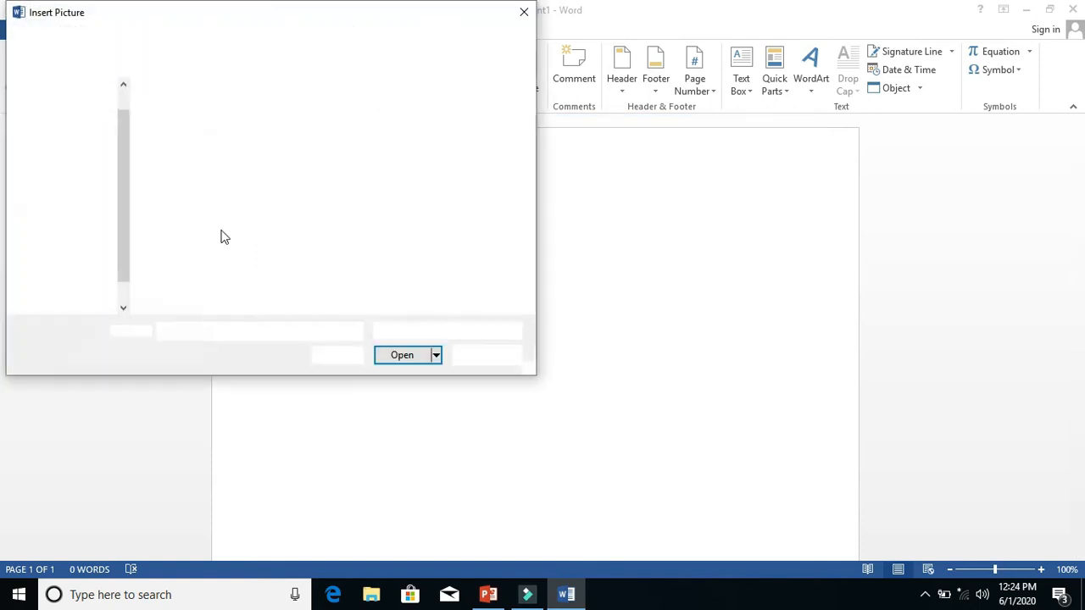
Dismiss the picture insertion dialog and draw a rectangle about 6.55" wide by 2.67" high near the top of the page
{"action": "left_click", "coordinate": [525, 12]}
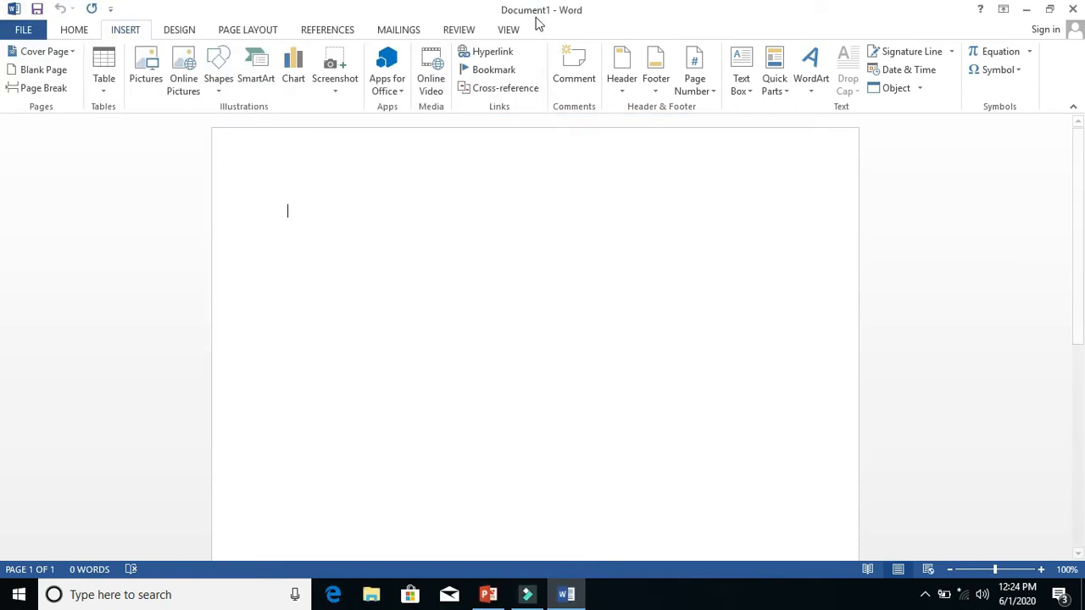
{"action": "left_click", "coordinate": [219, 80]}
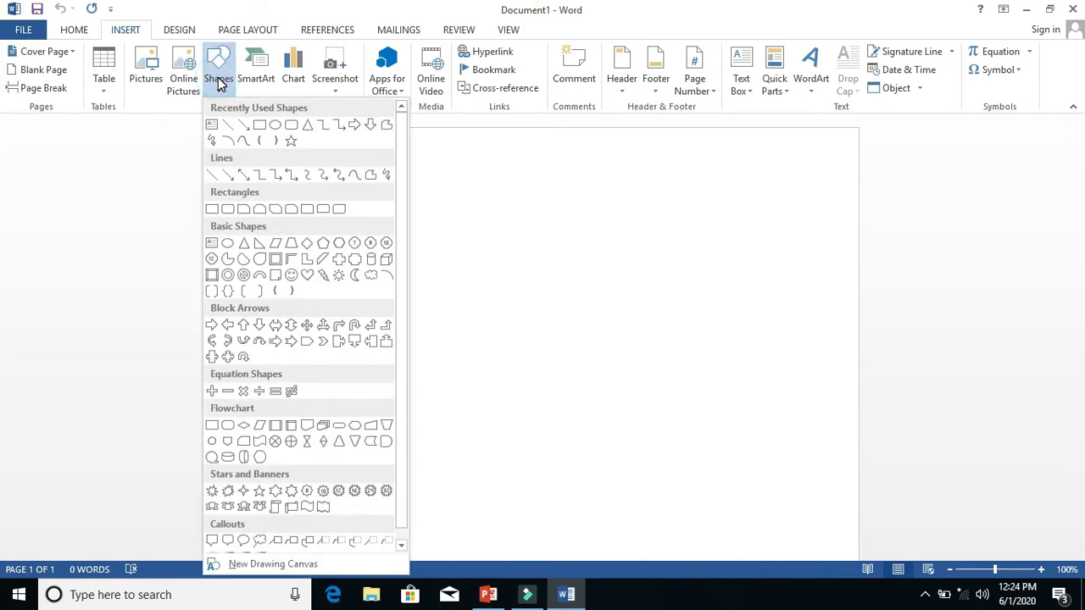
{"action": "left_click", "coordinate": [260, 124]}
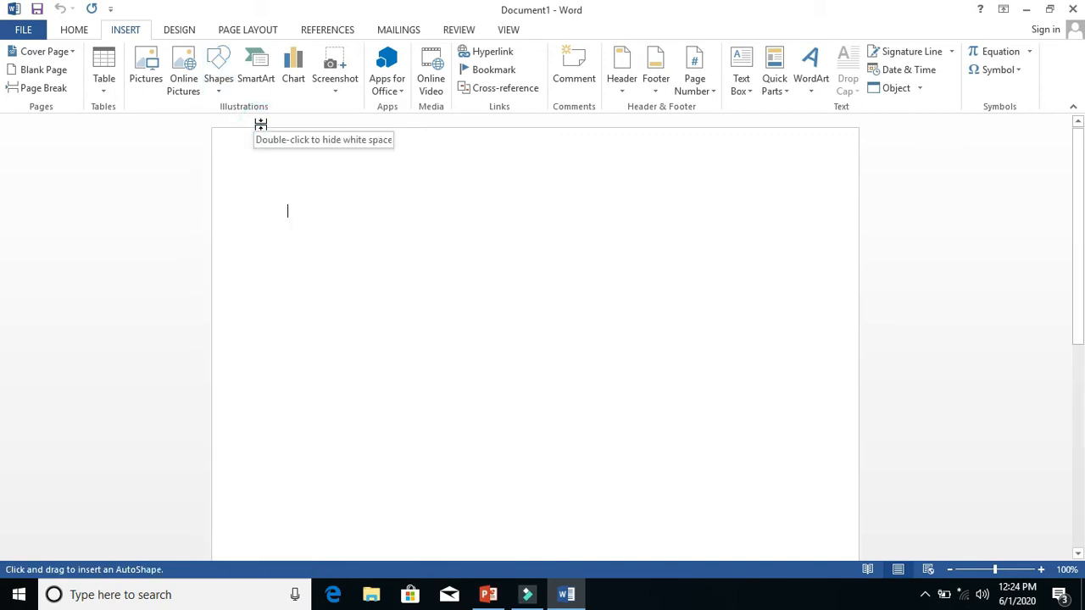
{"action": "mouse_move", "coordinate": [260, 158]}
{"action": "left_mouse_down"}
{"action": "mouse_move", "coordinate": [385, 213]}
{"action": "mouse_move", "coordinate": [431, 247]}
{"action": "mouse_move", "coordinate": [618, 302]}
{"action": "mouse_move", "coordinate": [661, 336]}
{"action": "mouse_move", "coordinate": [760, 362]}
{"action": "left_mouse_up"}
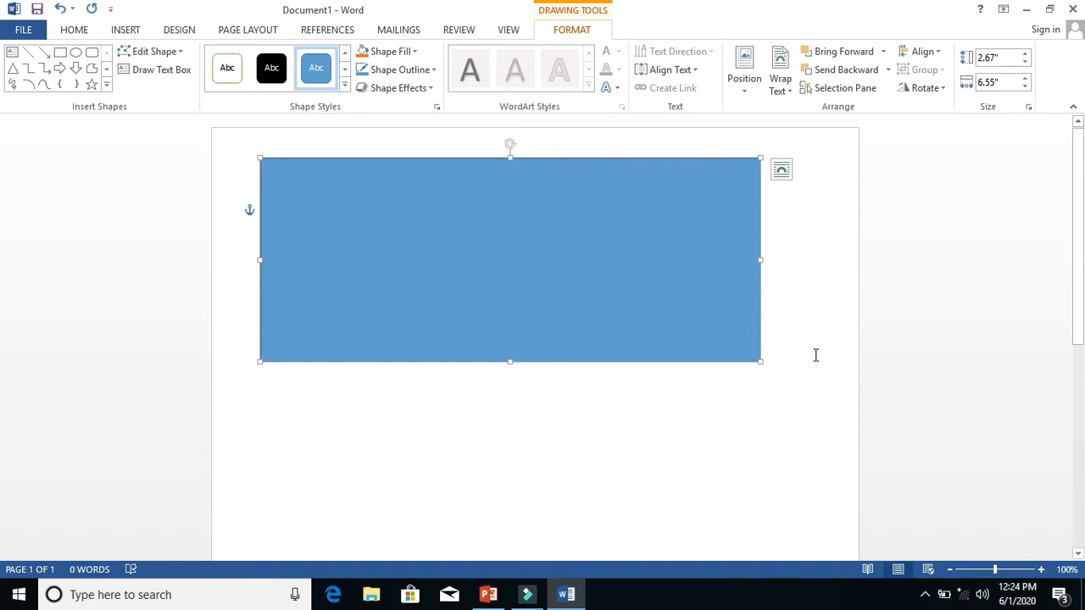
{"action": "left_click", "coordinate": [793, 405]}
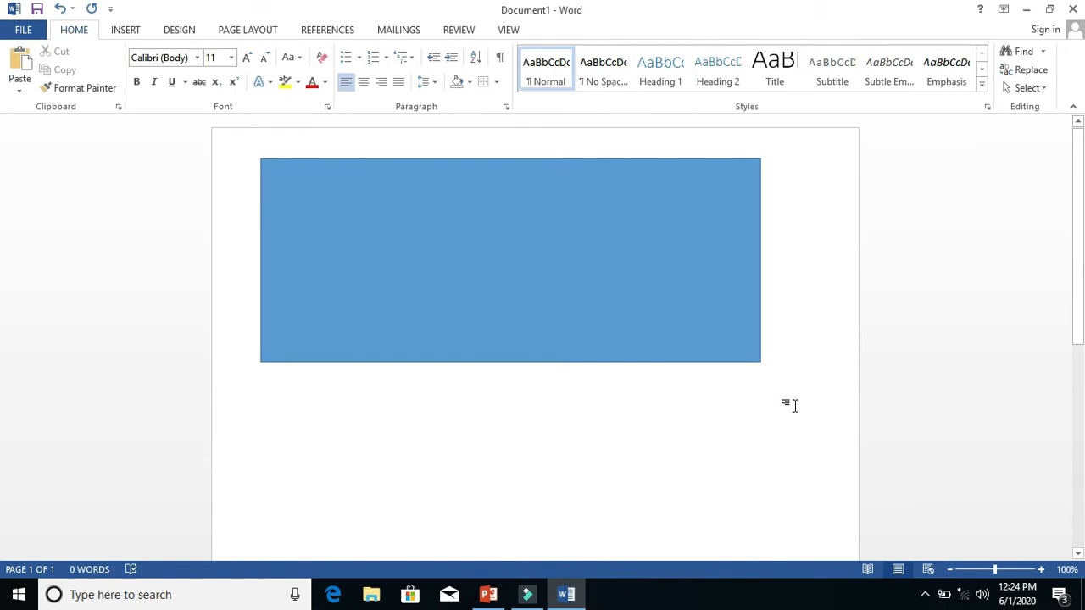
Fill the rectangle with the darkest green theme color and resize it to about 4.03" wide by 2.46" high
{"action": "left_click", "coordinate": [681, 331]}
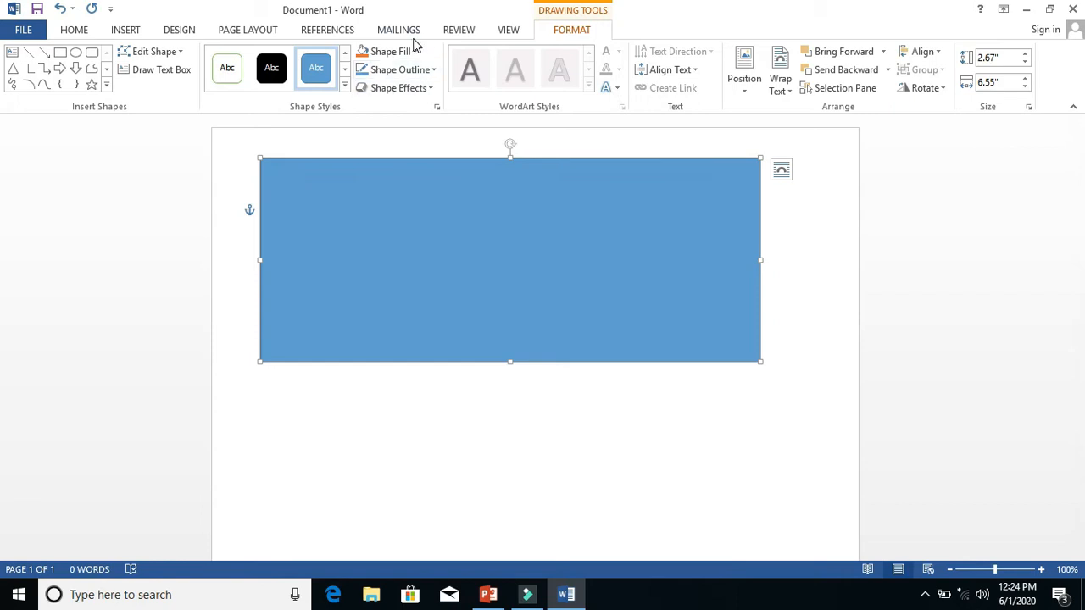
{"action": "left_click", "coordinate": [414, 52]}
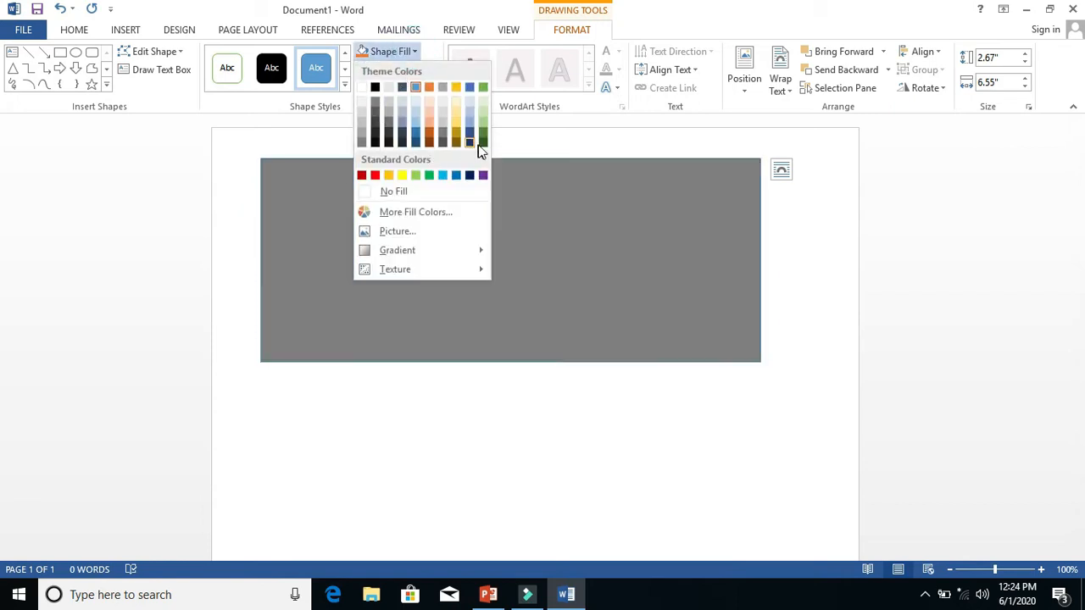
{"action": "left_click", "coordinate": [481, 140]}
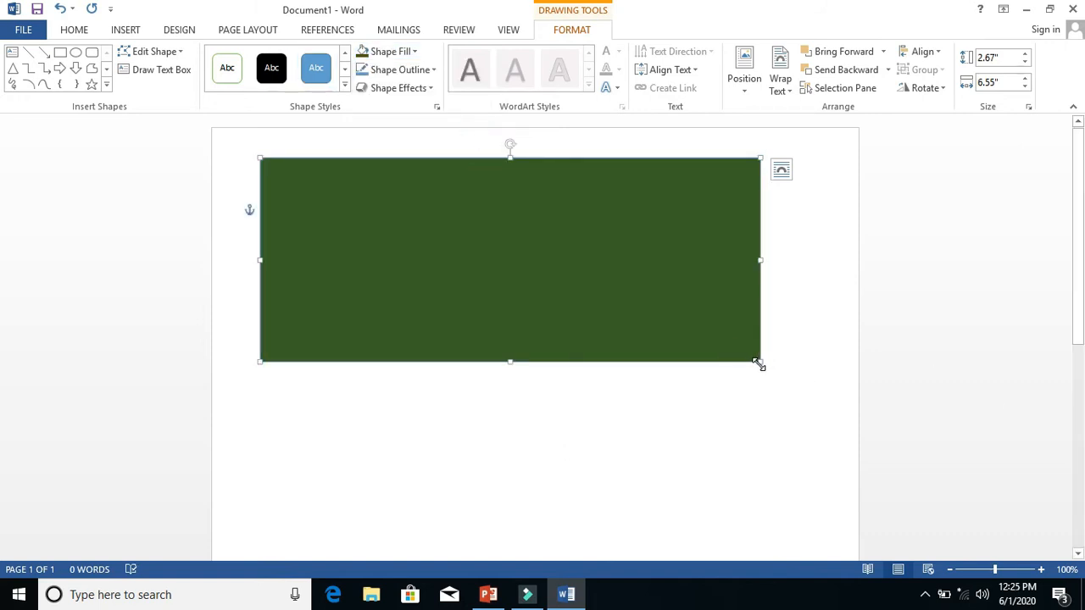
{"action": "left_click_drag", "start_coordinate": [760, 361], "coordinate": [569, 346]}
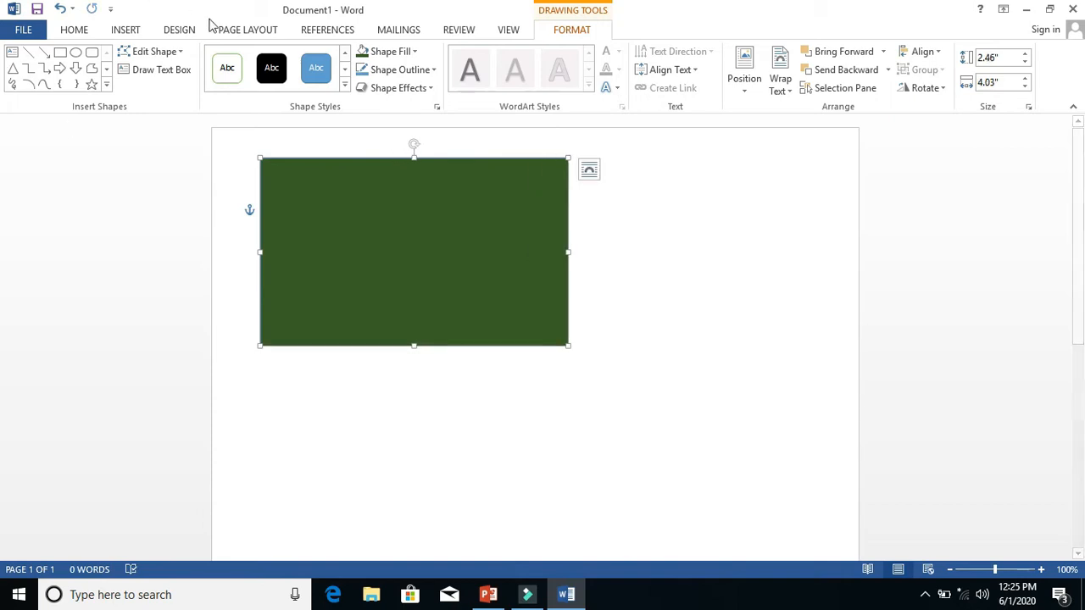
Give the green rectangle a standard red outline with a 6 pt weight
{"action": "left_click", "coordinate": [400, 72]}
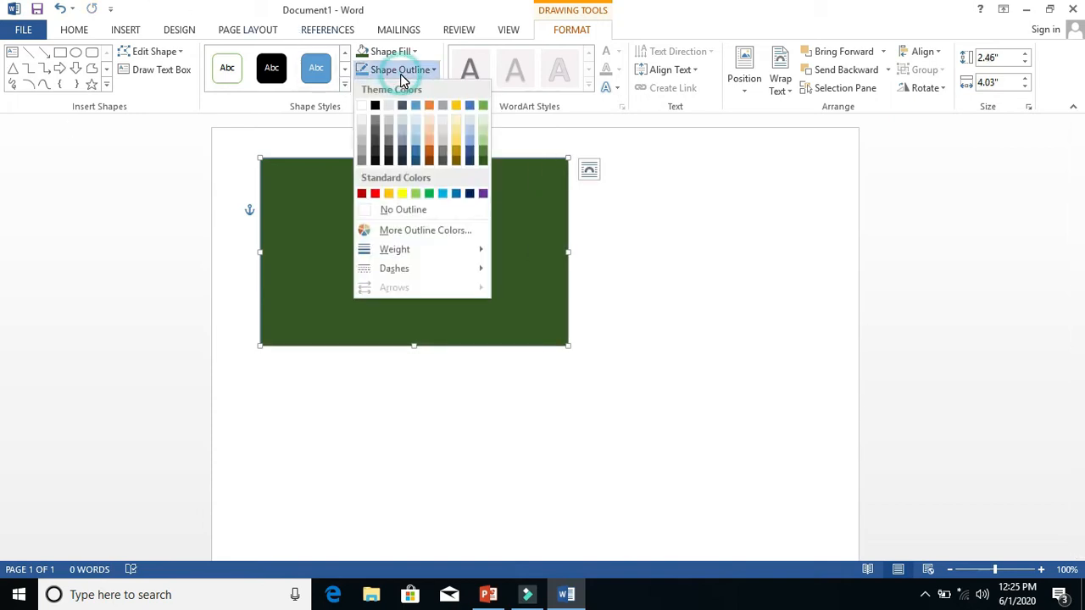
{"action": "left_click", "coordinate": [375, 194]}
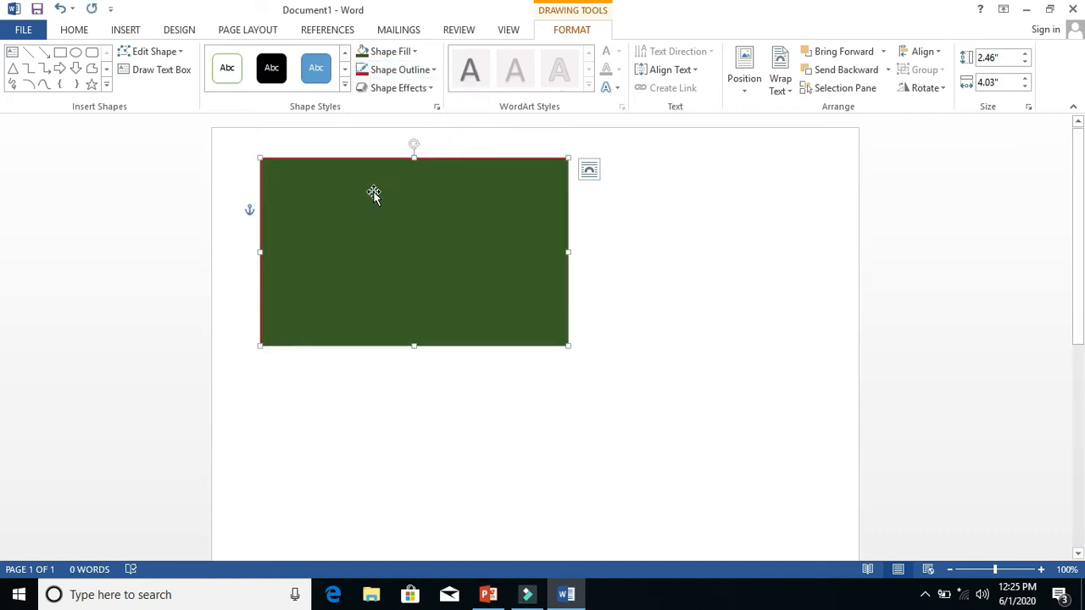
{"action": "left_click", "coordinate": [424, 76]}
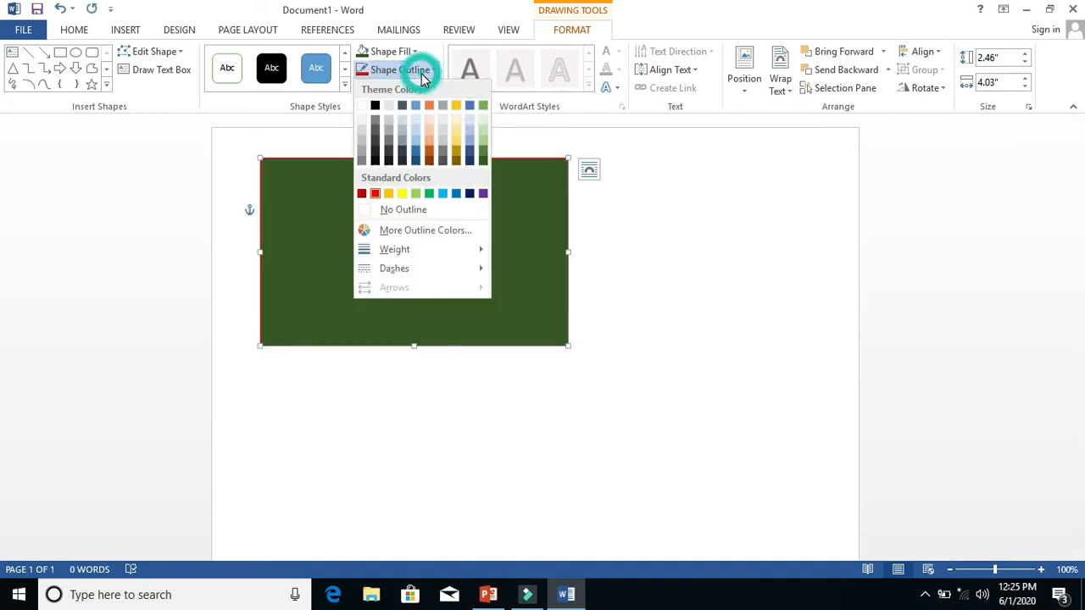
{"action": "mouse_move", "coordinate": [457, 253]}
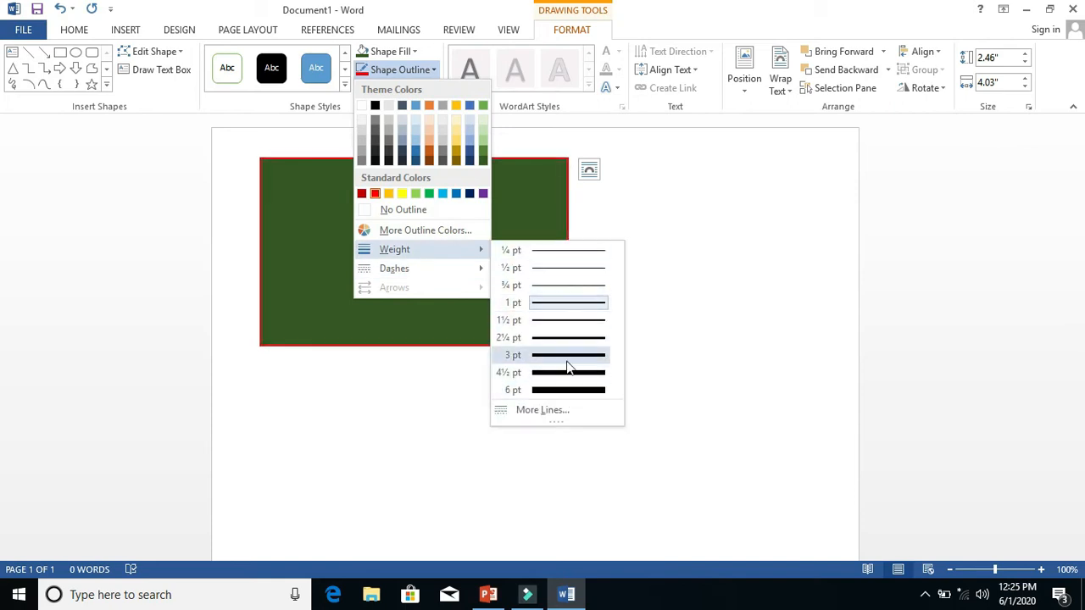
{"action": "left_click", "coordinate": [567, 390]}
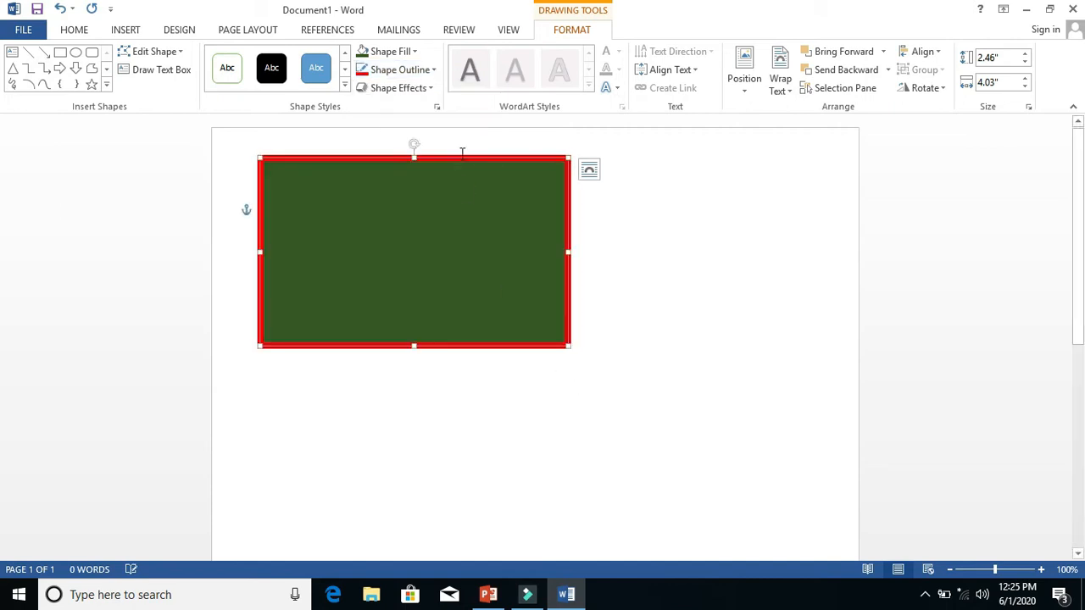
Apply the first dark-variation gradient to the green rectangle's fill and set its outline color to white
{"action": "left_click", "coordinate": [383, 51]}
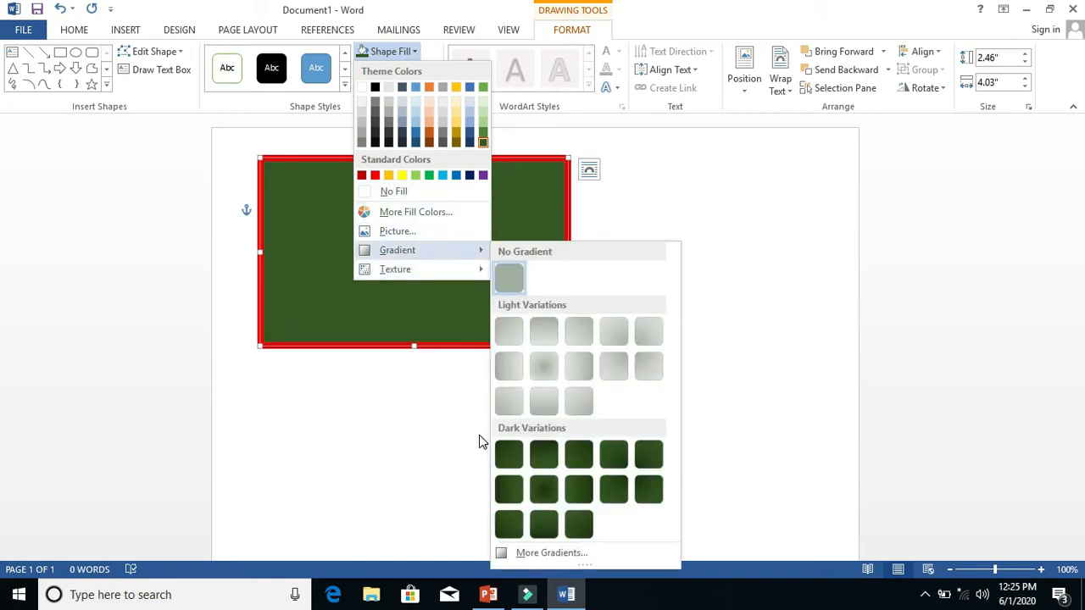
{"action": "left_click", "coordinate": [509, 455]}
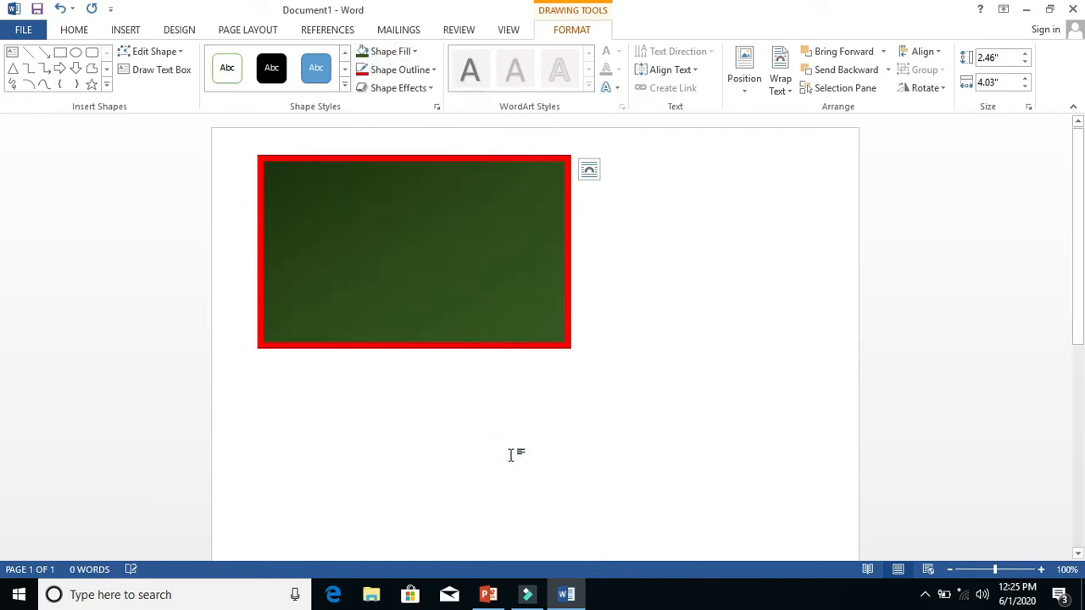
{"action": "left_click", "coordinate": [394, 73]}
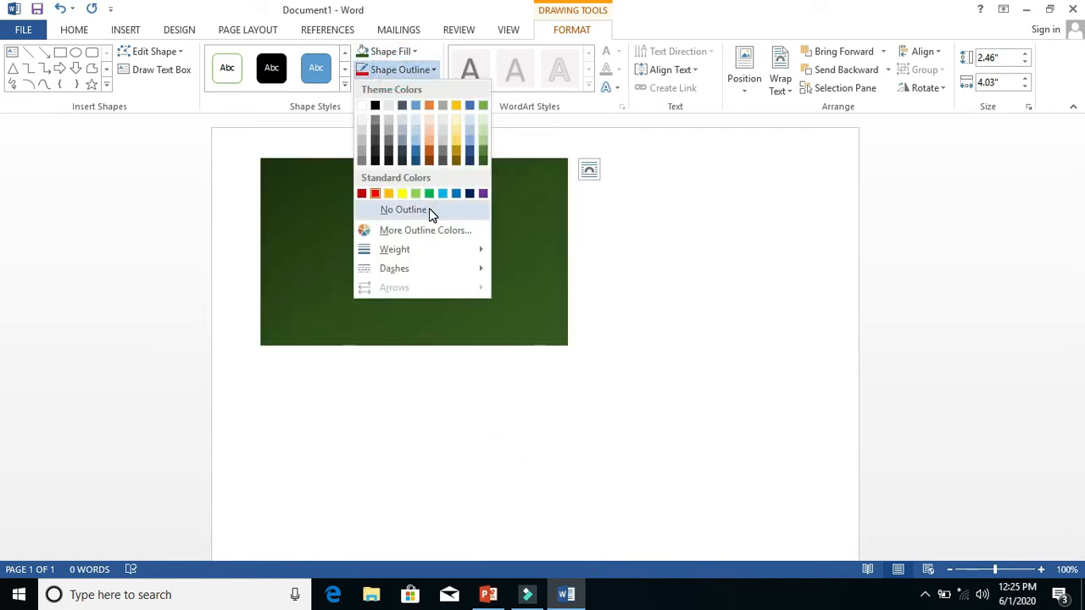
{"action": "mouse_move", "coordinate": [438, 252]}
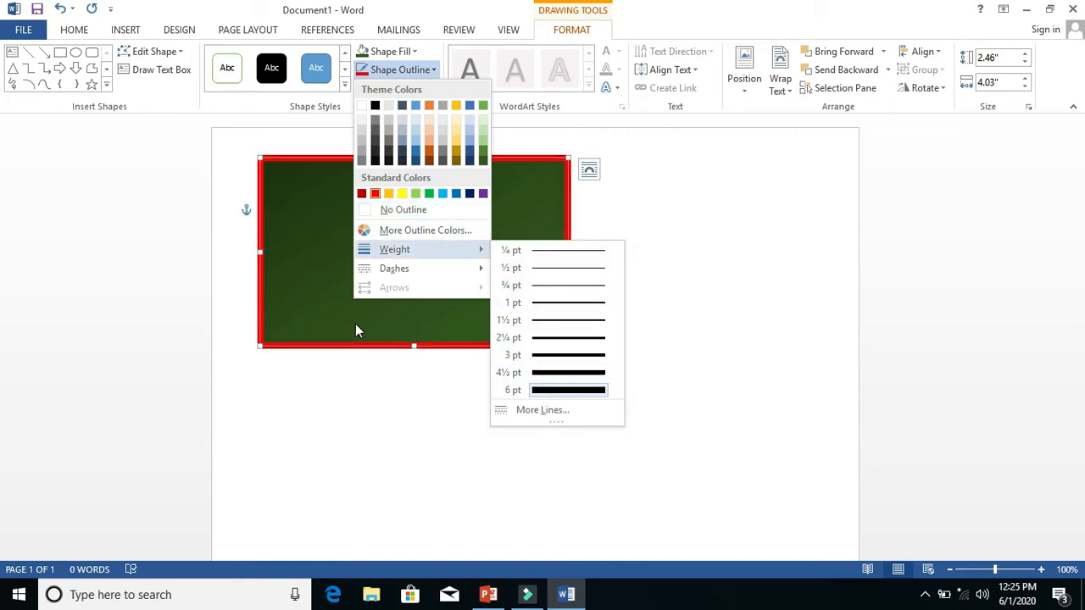
{"action": "left_click", "coordinate": [364, 105]}
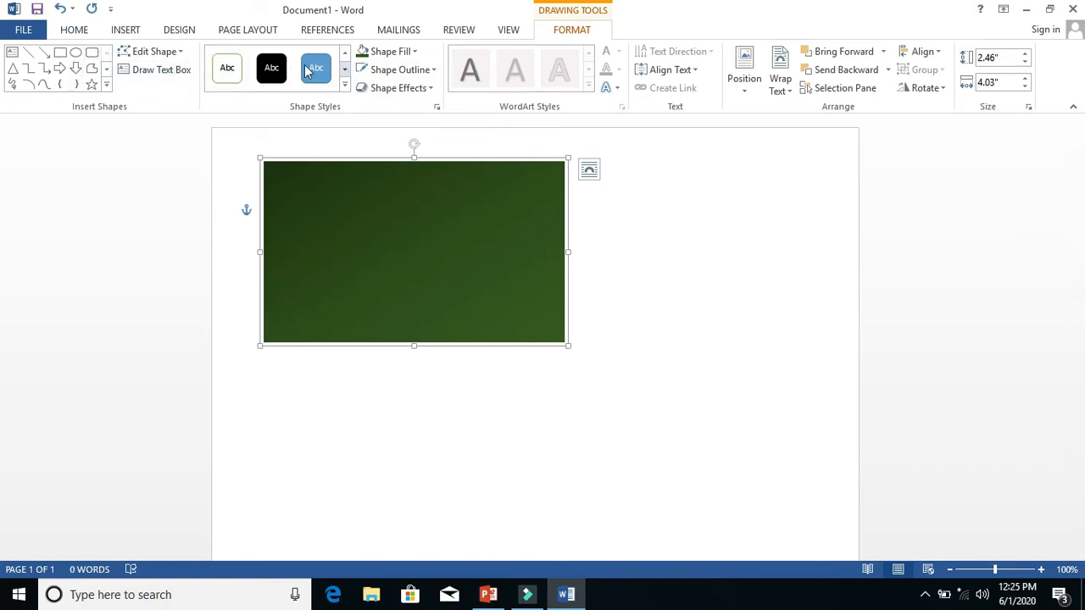
Draw a rectangle about 1.83" wide by 2.35" high over the left part of the green rectangle and fill it white
{"action": "left_click", "coordinate": [100, 88]}
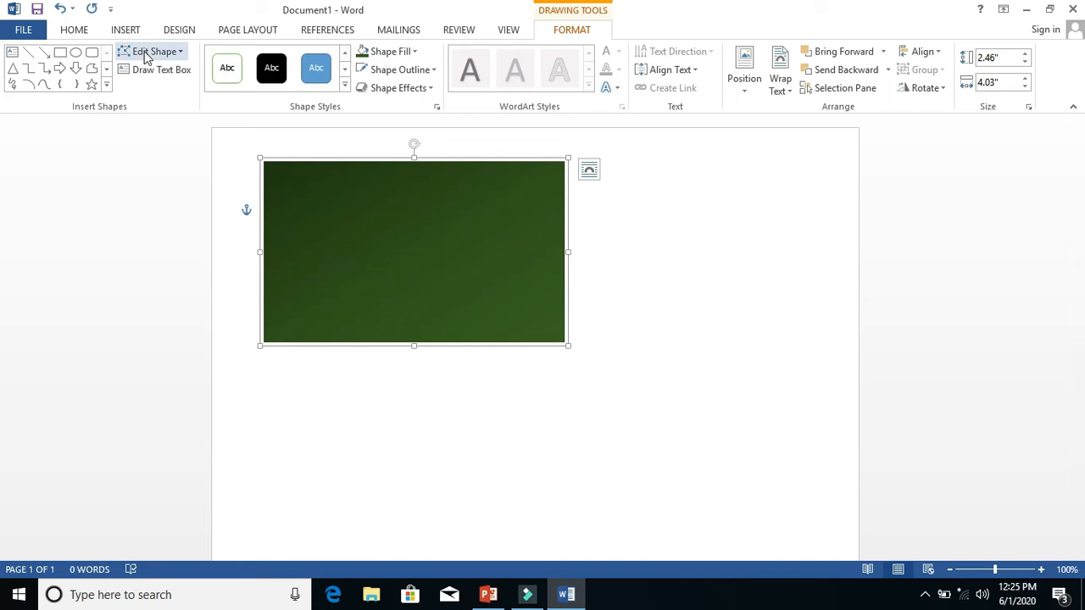
{"action": "left_click", "coordinate": [61, 55]}
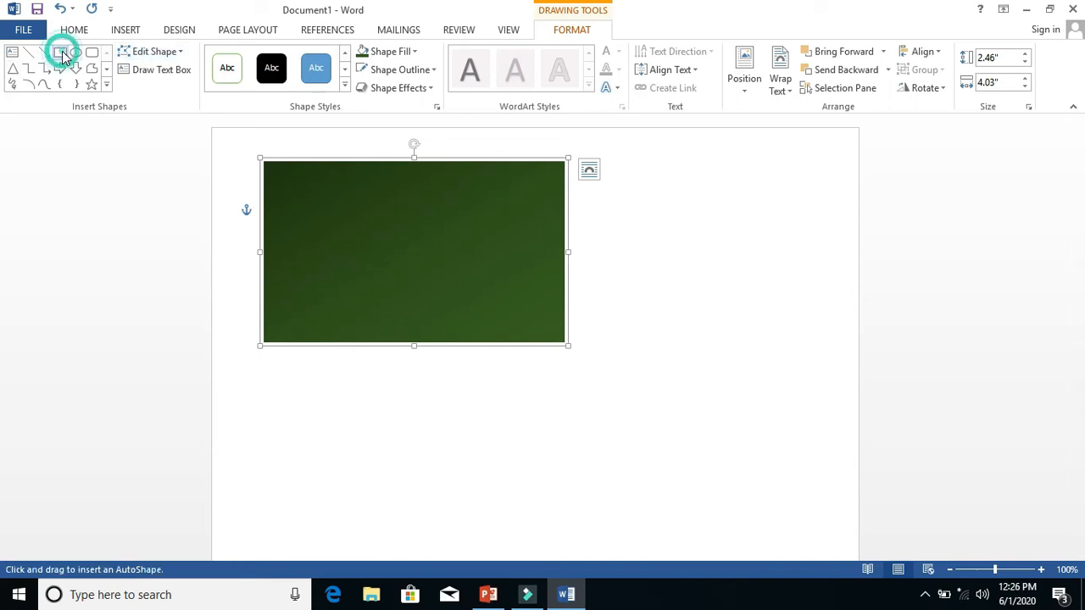
{"action": "mouse_move", "coordinate": [264, 159]}
{"action": "left_mouse_down"}
{"action": "mouse_move", "coordinate": [382, 359]}
{"action": "mouse_move", "coordinate": [396, 325]}
{"action": "mouse_move", "coordinate": [405, 340]}
{"action": "left_mouse_up"}
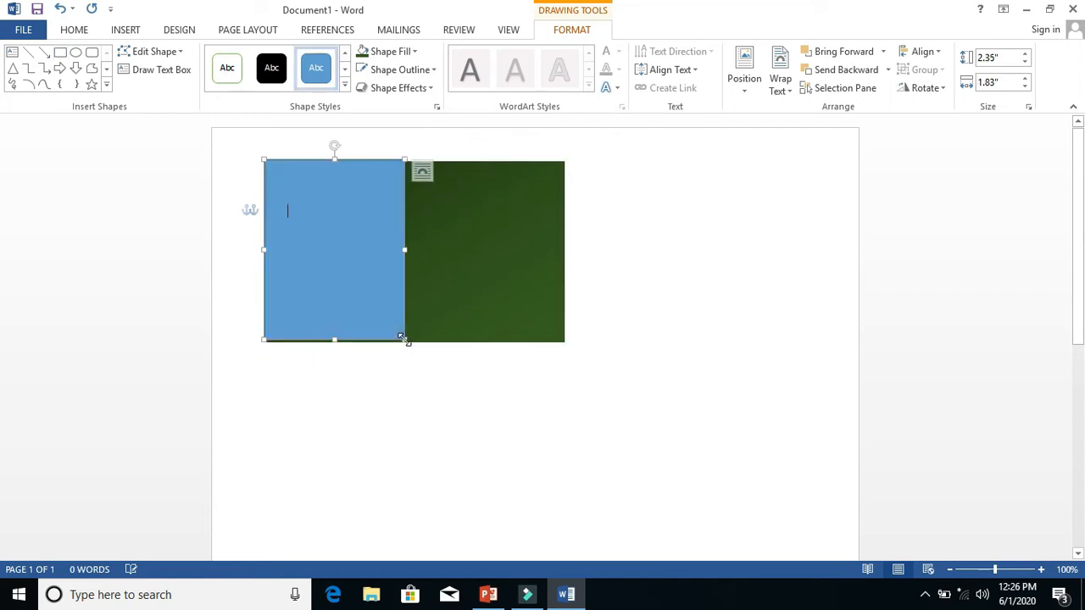
{"action": "left_click_drag", "start_coordinate": [341, 242], "coordinate": [340, 241]}
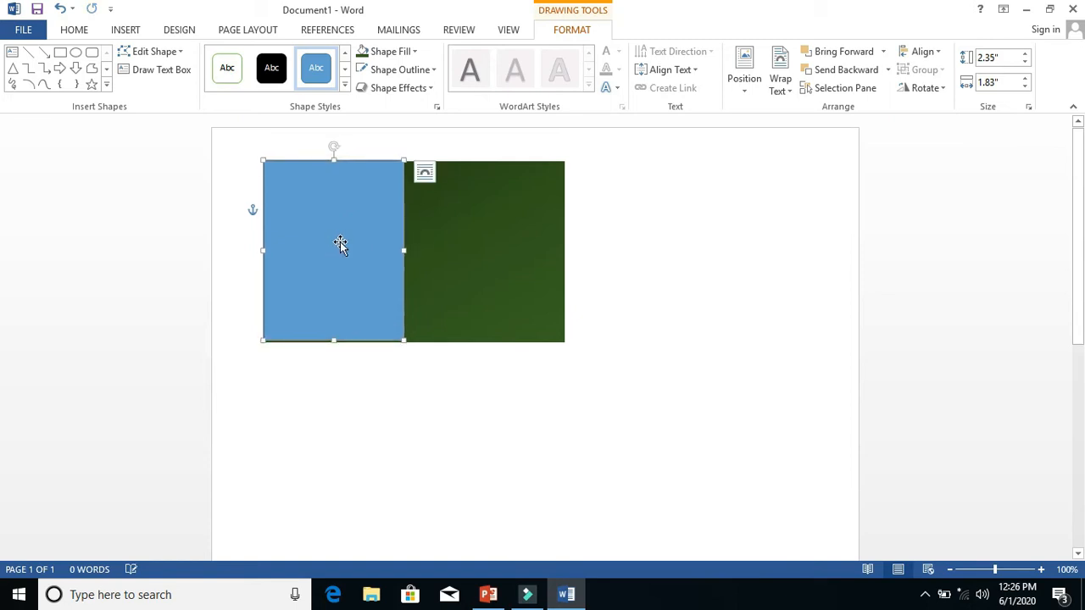
{"action": "left_click", "coordinate": [380, 56]}
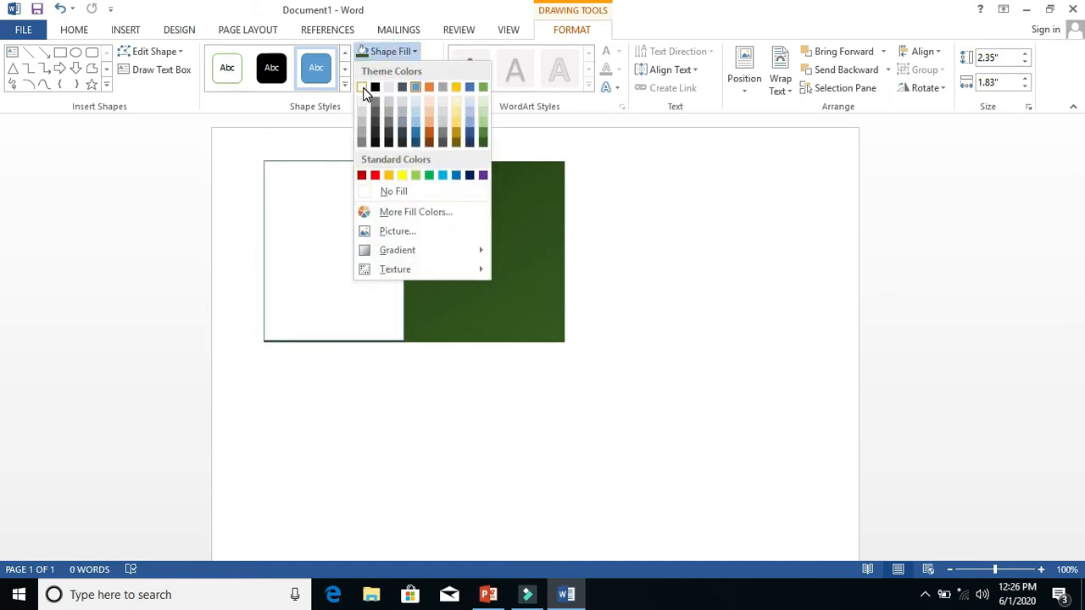
{"action": "left_click", "coordinate": [363, 88]}
Change the green rectangle's outline to a near-black theme shade and deselect it
{"action": "left_click", "coordinate": [525, 206], "text": "shift"}
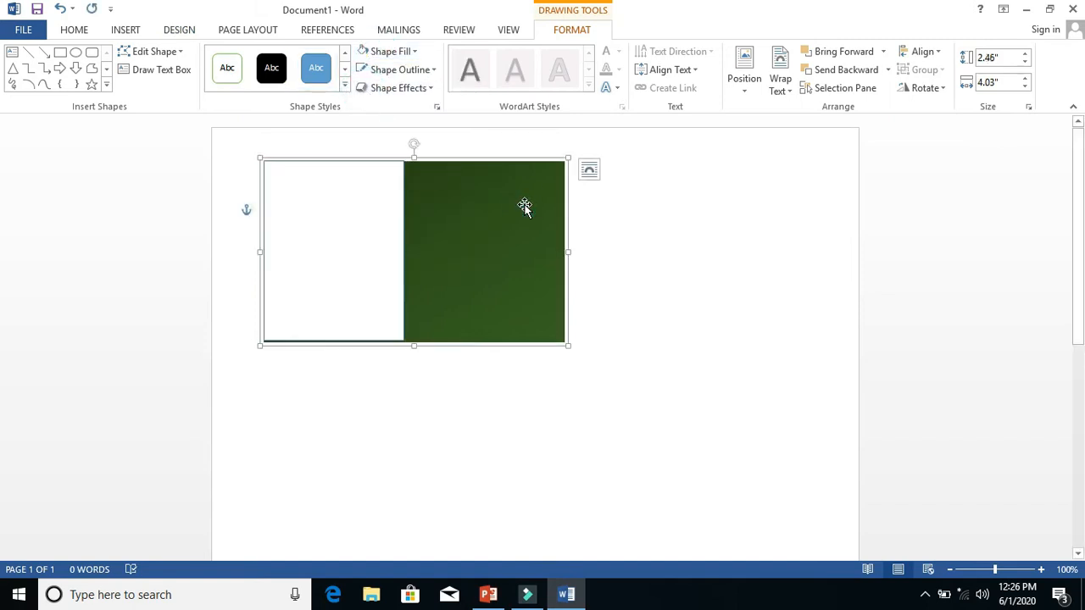
{"action": "left_click", "coordinate": [394, 69]}
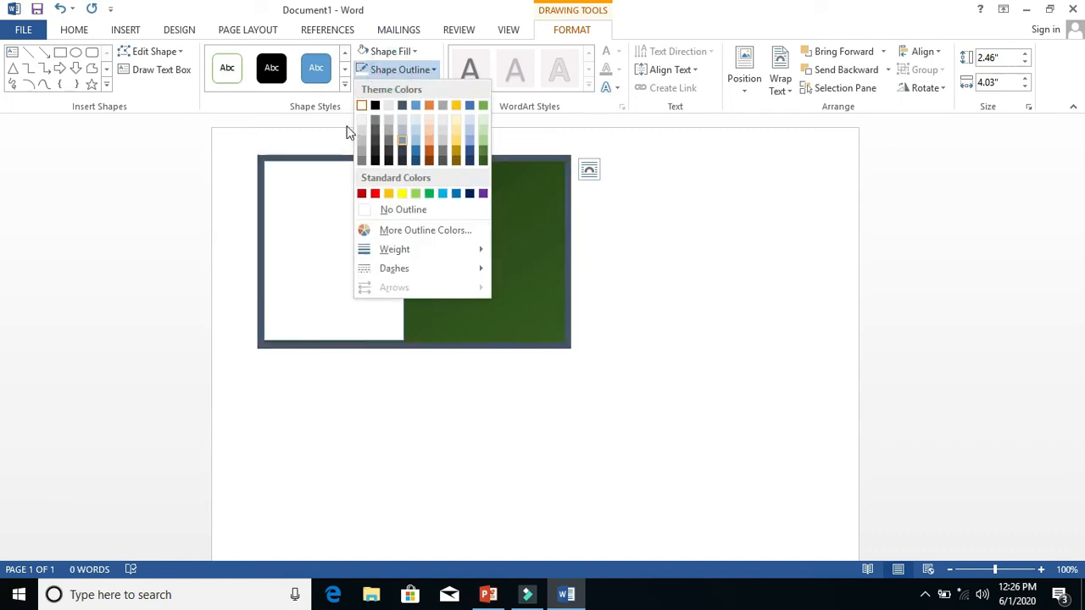
{"action": "left_click", "coordinate": [375, 154]}
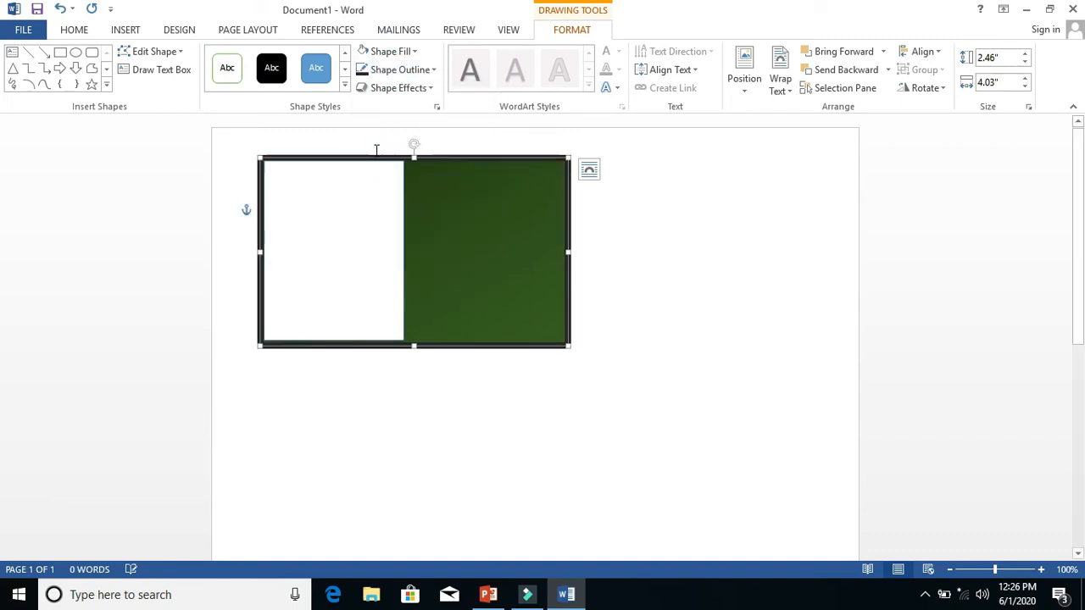
{"action": "left_click", "coordinate": [780, 331]}
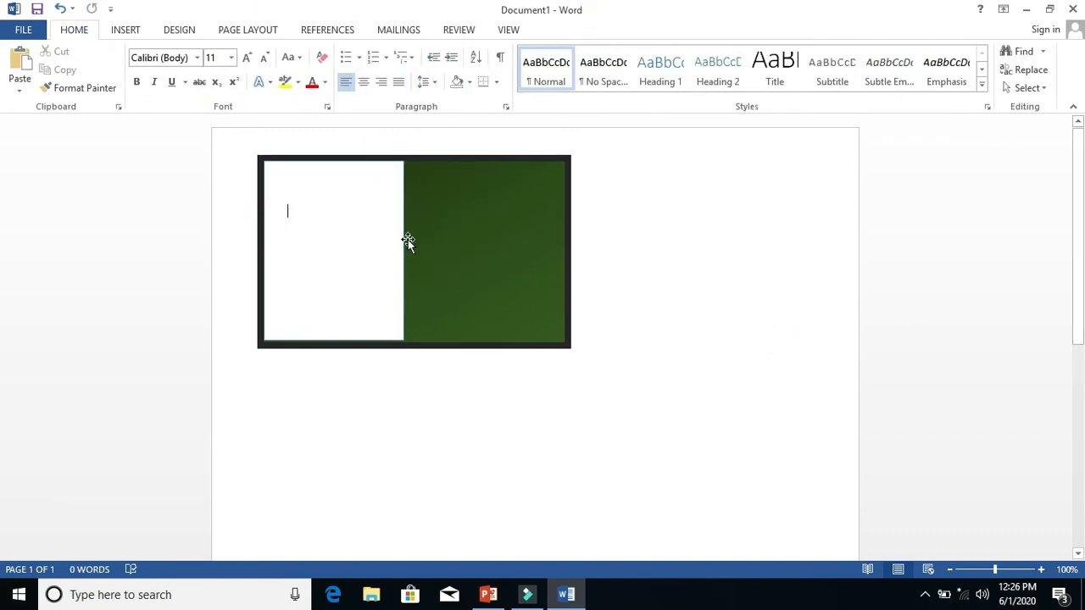
Narrow the white rectangle from its right edge to a width of about 1.18"
{"action": "left_click", "coordinate": [451, 247]}
{"action": "left_click", "coordinate": [364, 235]}
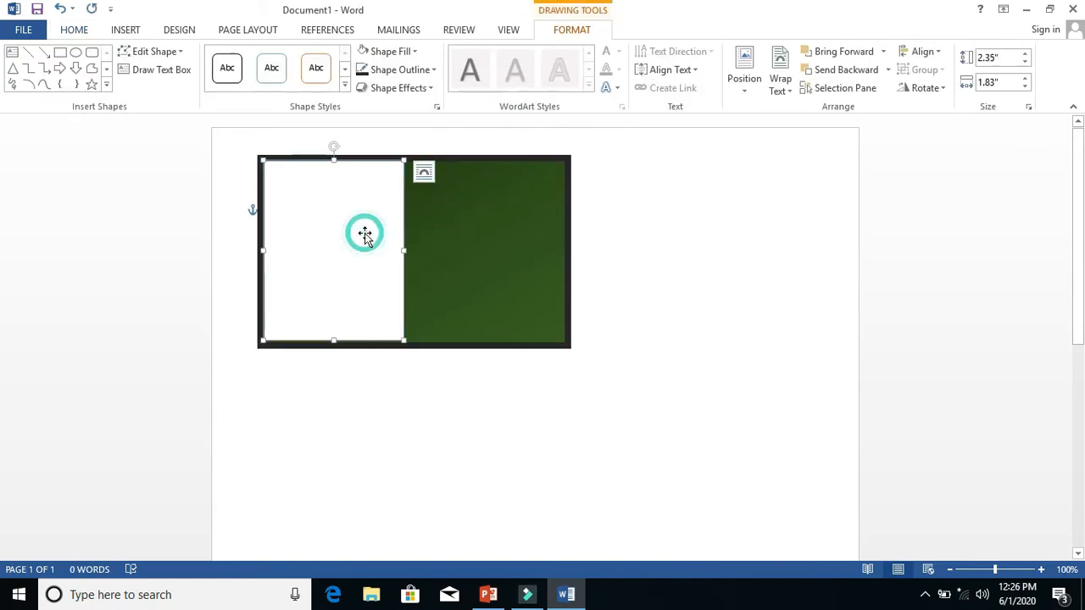
{"action": "left_click_drag", "start_coordinate": [403, 250], "coordinate": [354, 263]}
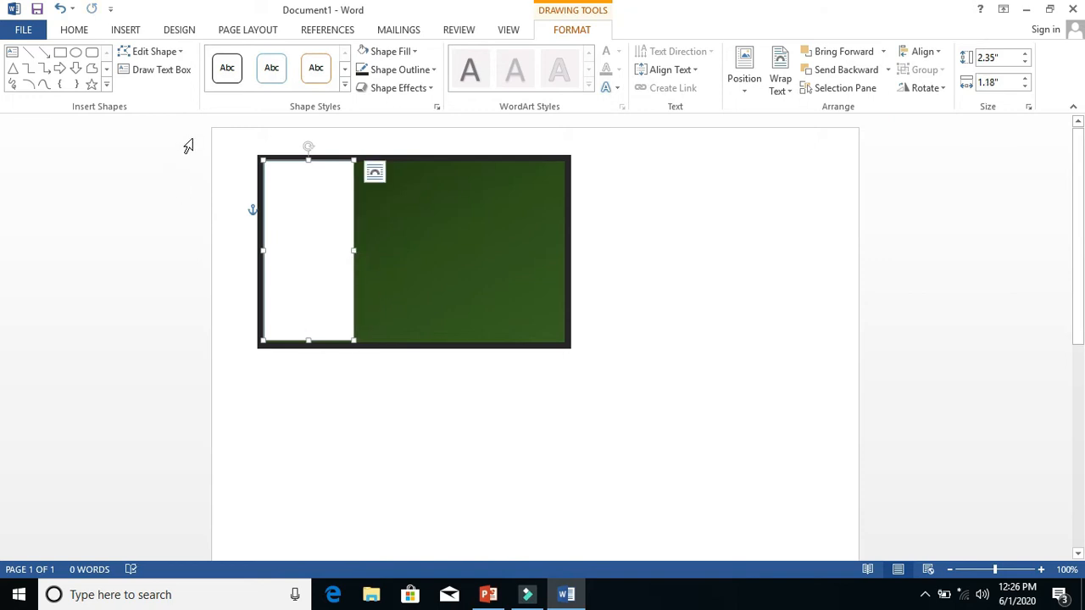
Place a five-point star about 1.12" wide by 1.05" high in the upper middle of the green area and fill it white
{"action": "left_click", "coordinate": [92, 85]}
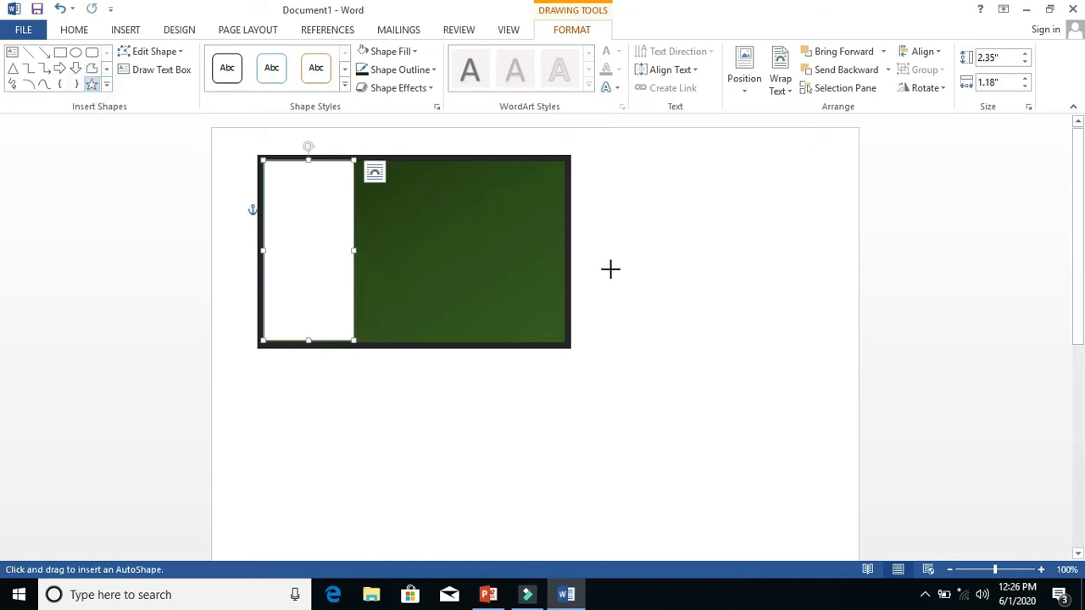
{"action": "left_click_drag", "start_coordinate": [428, 221], "coordinate": [513, 304]}
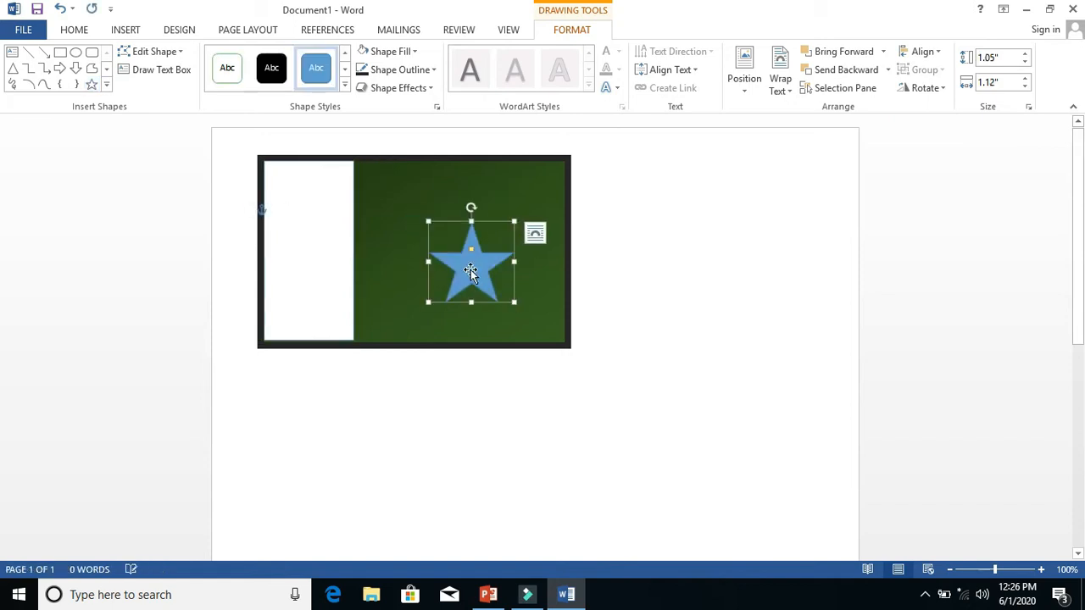
{"action": "left_click_drag", "start_coordinate": [472, 256], "coordinate": [458, 235]}
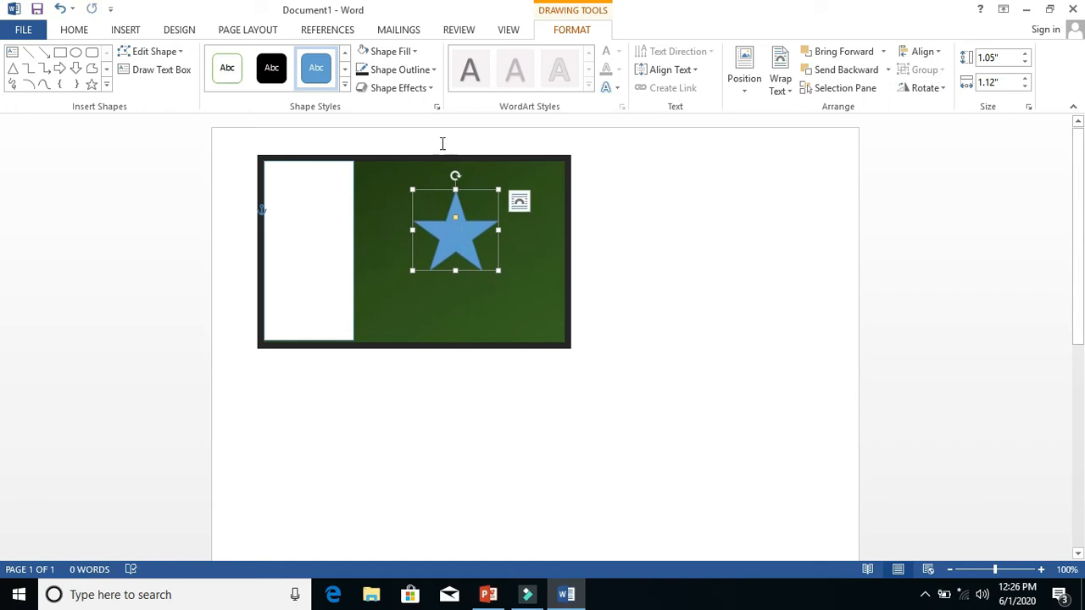
{"action": "left_click", "coordinate": [383, 56]}
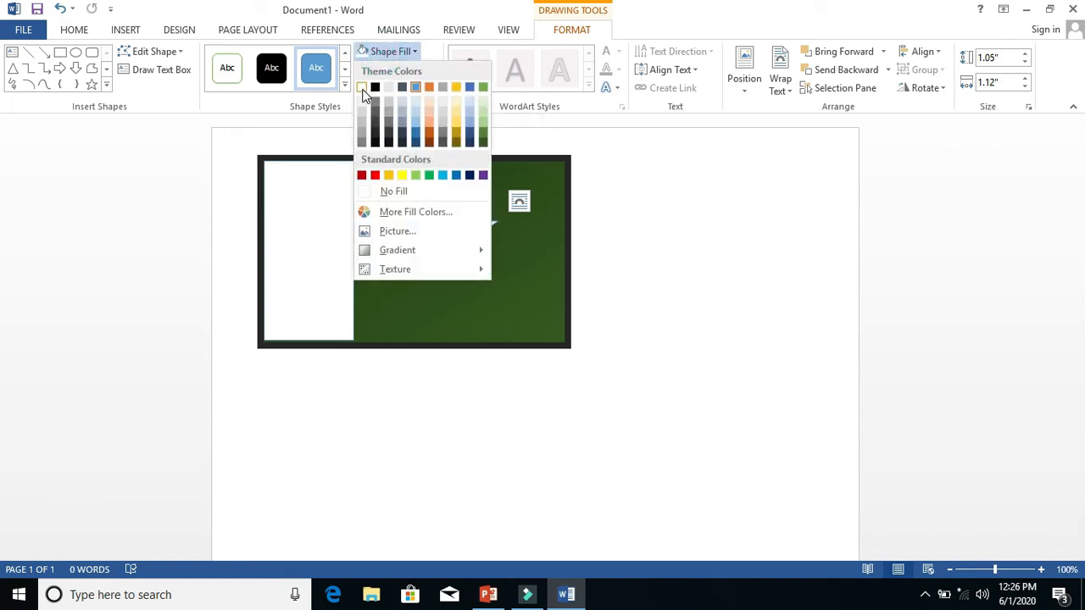
{"action": "left_click", "coordinate": [362, 89]}
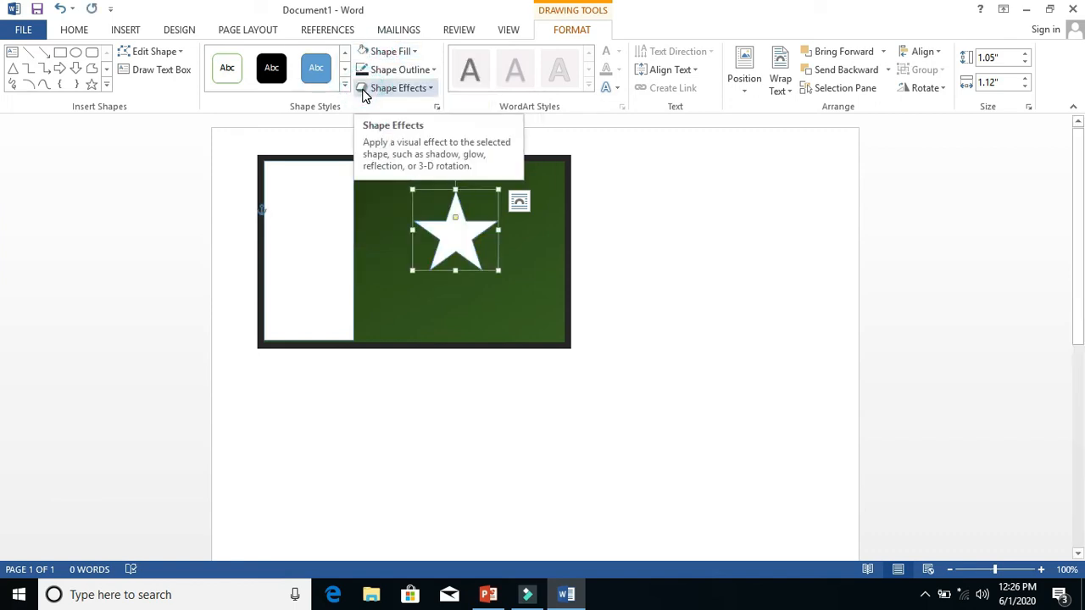
Give the star a near-white theme outline and apply the first preset shape effect to it
{"action": "left_click", "coordinate": [398, 71]}
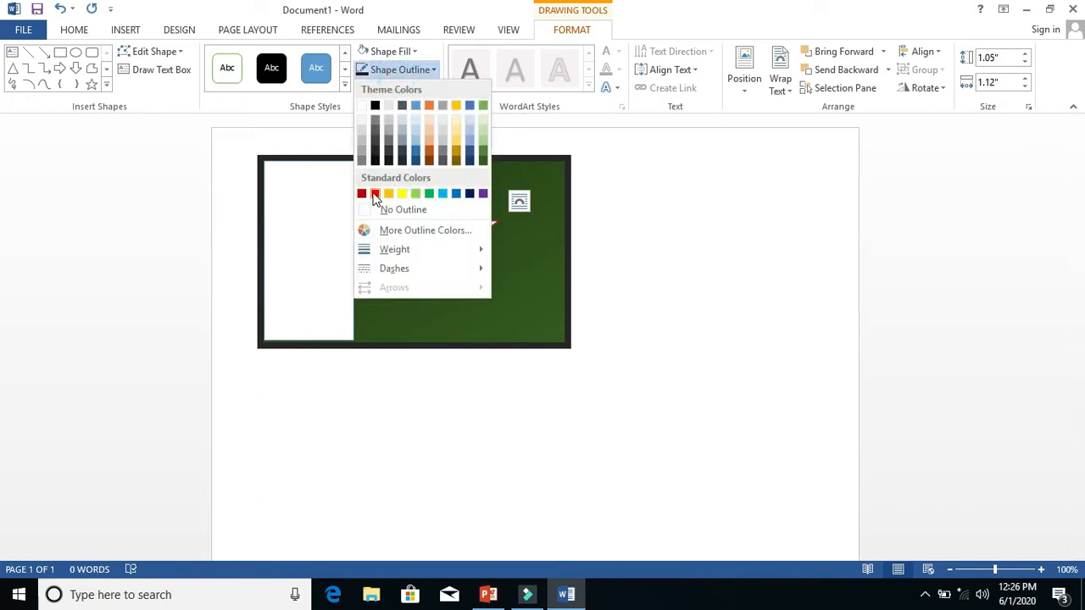
{"action": "left_click", "coordinate": [359, 116]}
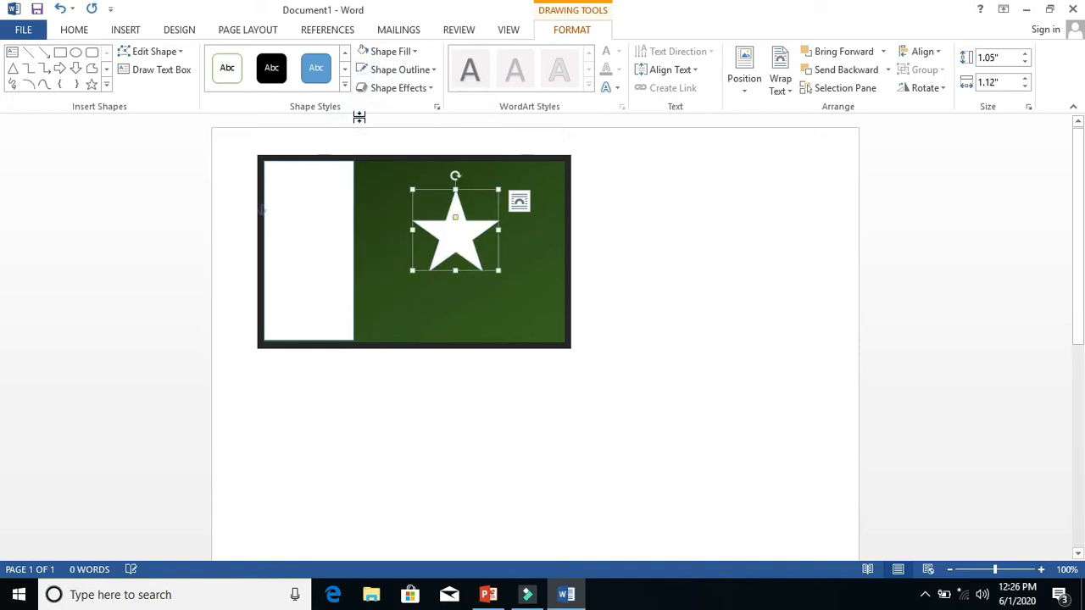
{"action": "left_click", "coordinate": [395, 90]}
{"action": "mouse_move", "coordinate": [400, 113]}
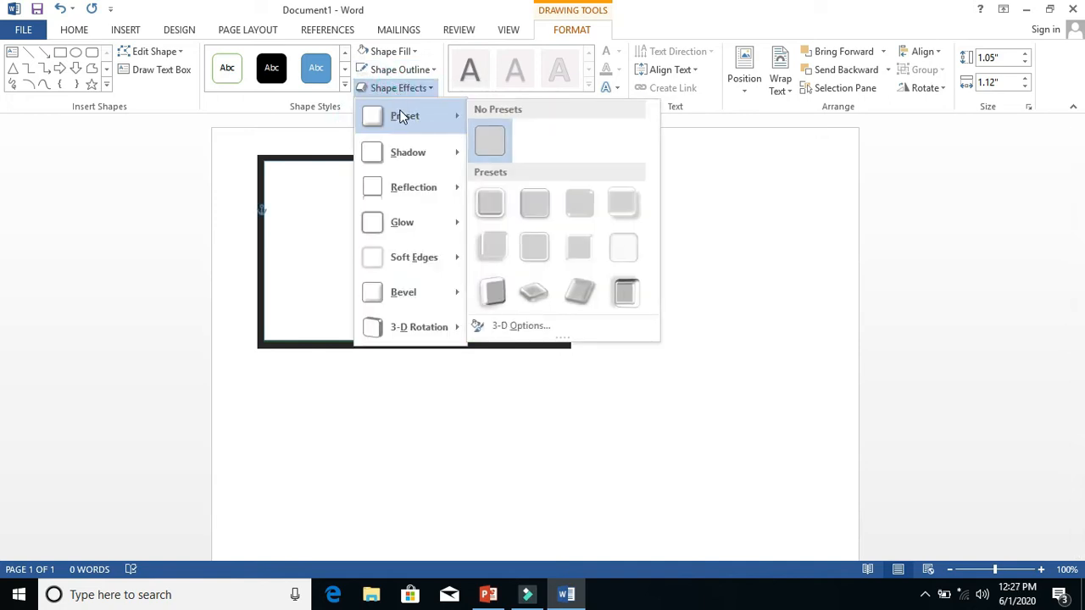
{"action": "left_click", "coordinate": [484, 208]}
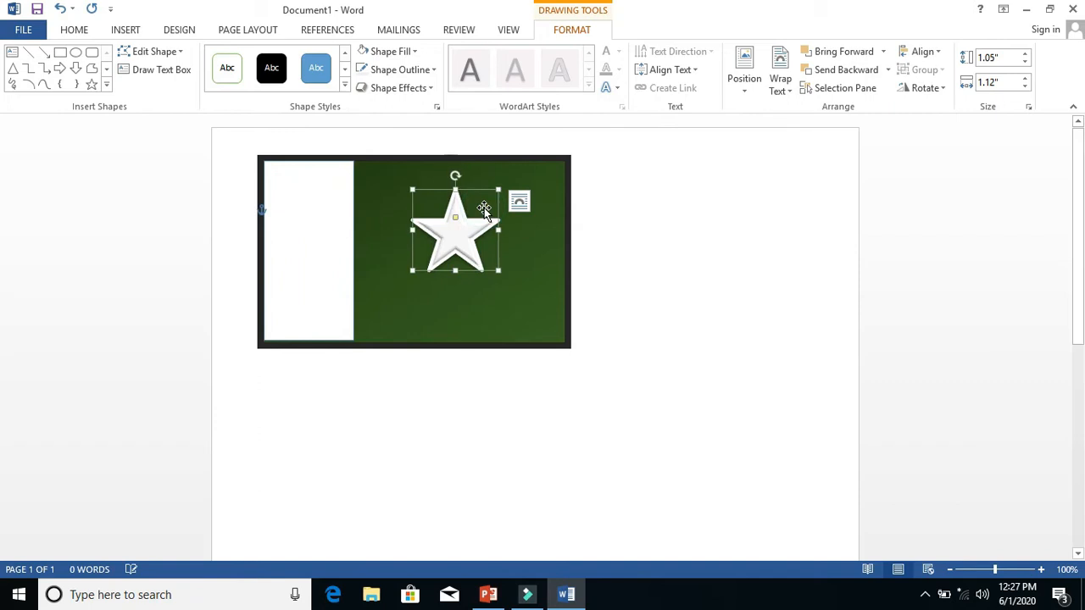
Add an outer shadow offset to the right and a reflection to the star
{"action": "left_click", "coordinate": [397, 88]}
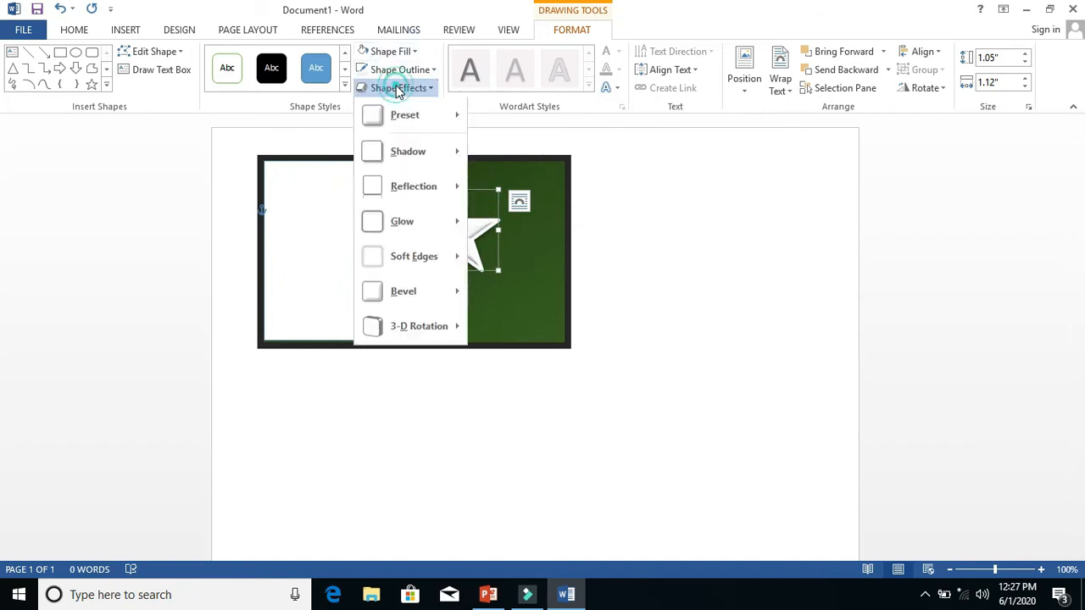
{"action": "mouse_move", "coordinate": [438, 155]}
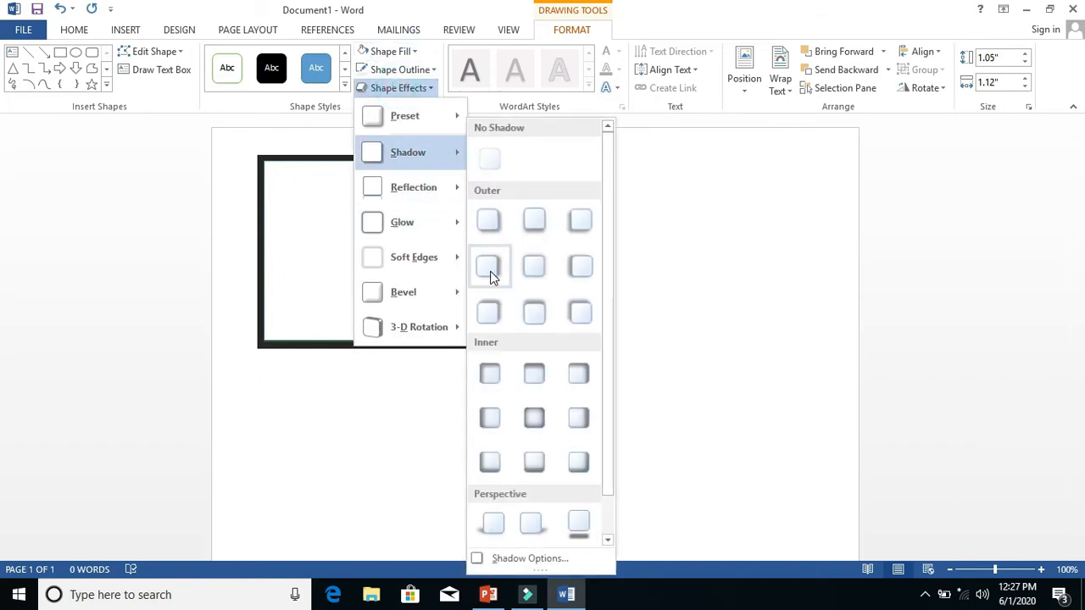
{"action": "left_click", "coordinate": [488, 268]}
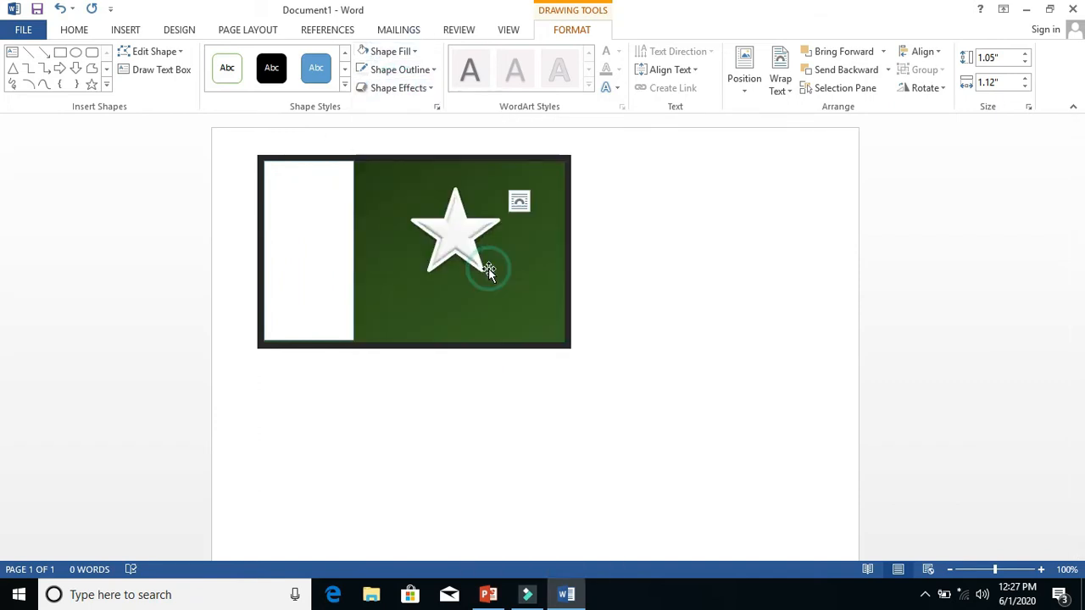
{"action": "left_click", "coordinate": [390, 90]}
{"action": "mouse_move", "coordinate": [468, 206]}
{"action": "left_click", "coordinate": [495, 322]}
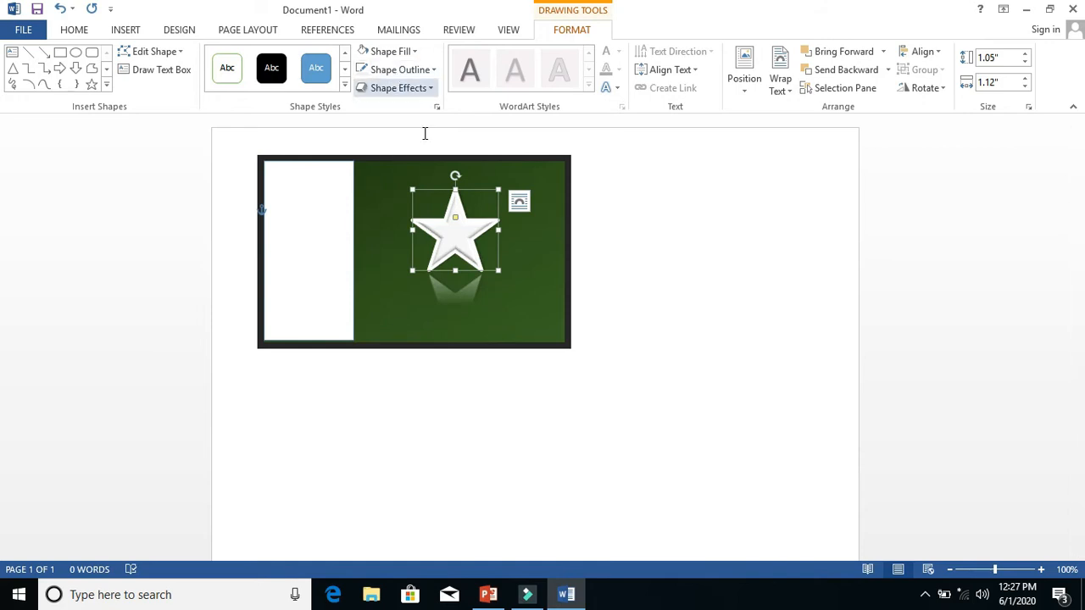
Add an orange glow from the second row of variations around the green rectangle
{"action": "left_click", "coordinate": [385, 172]}
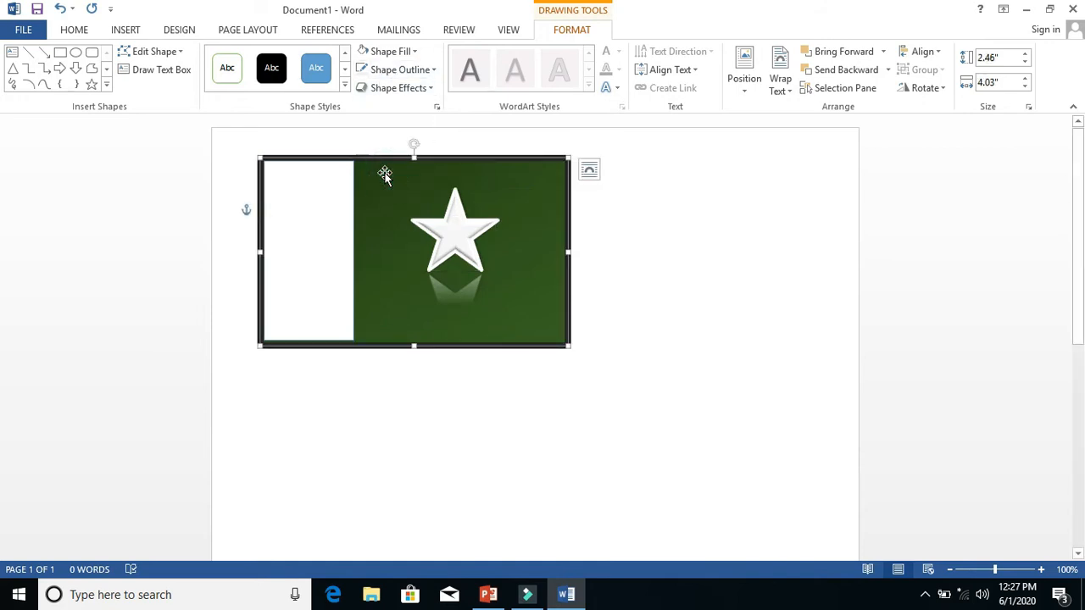
{"action": "left_click", "coordinate": [413, 90]}
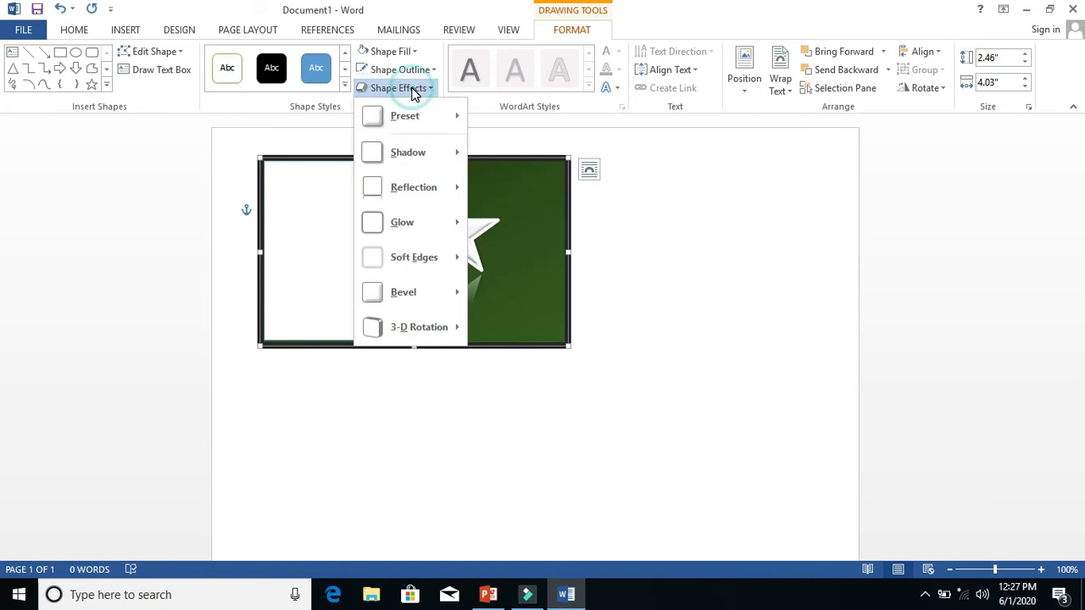
{"action": "mouse_move", "coordinate": [439, 236]}
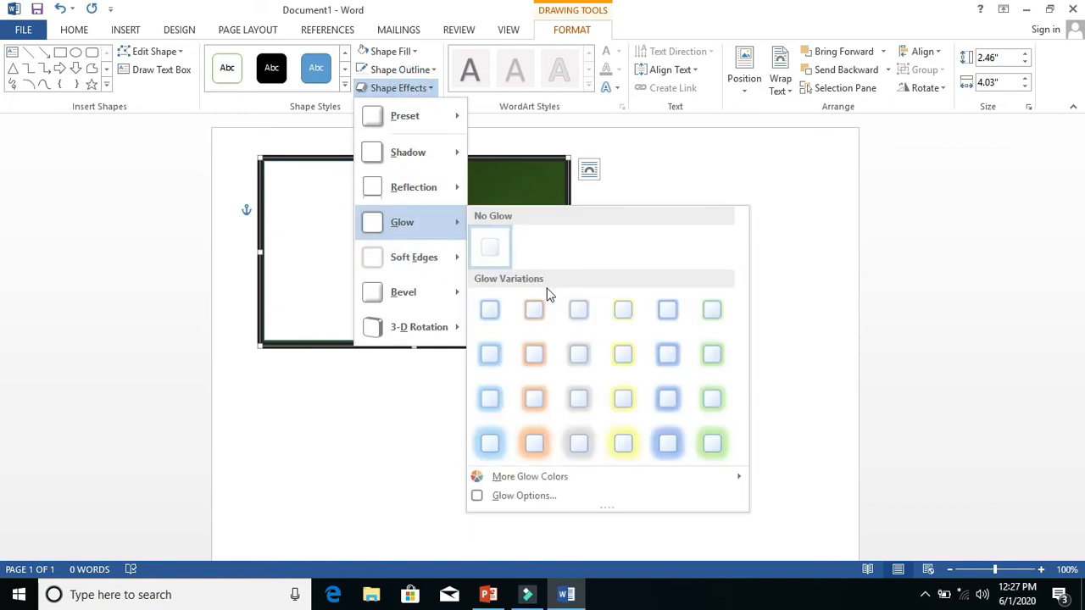
{"action": "left_click", "coordinate": [529, 355]}
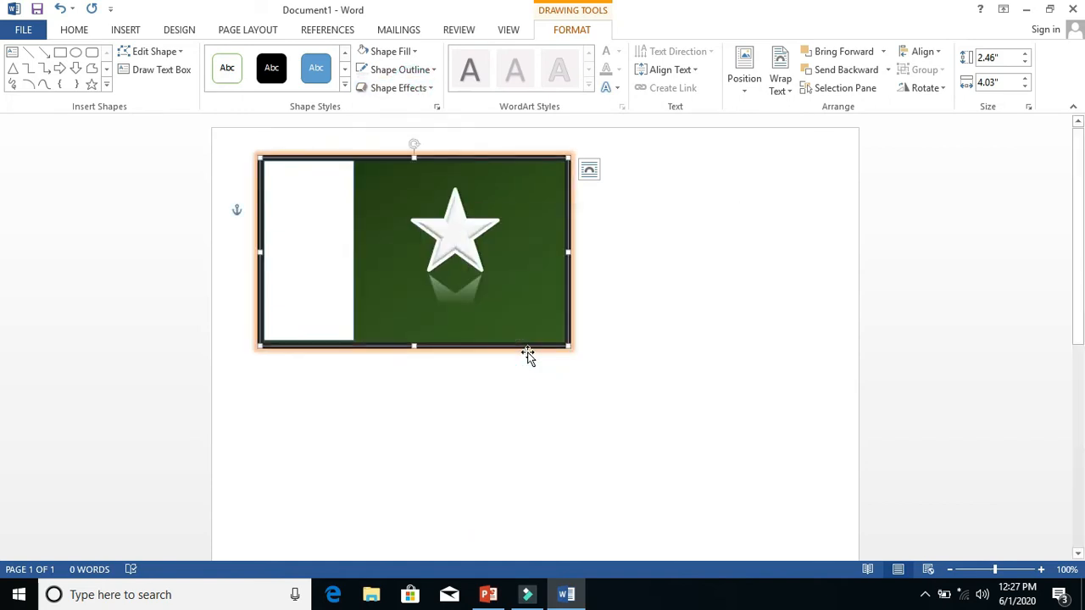
Add the largest blue glow variation to the star
{"action": "left_click", "coordinate": [445, 241]}
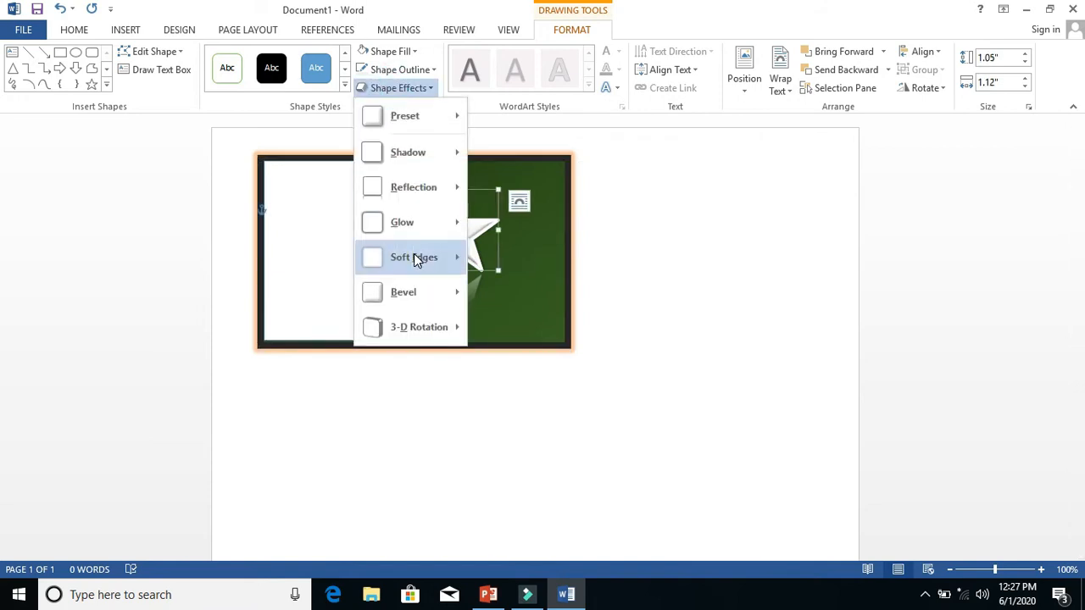
{"action": "mouse_move", "coordinate": [430, 226]}
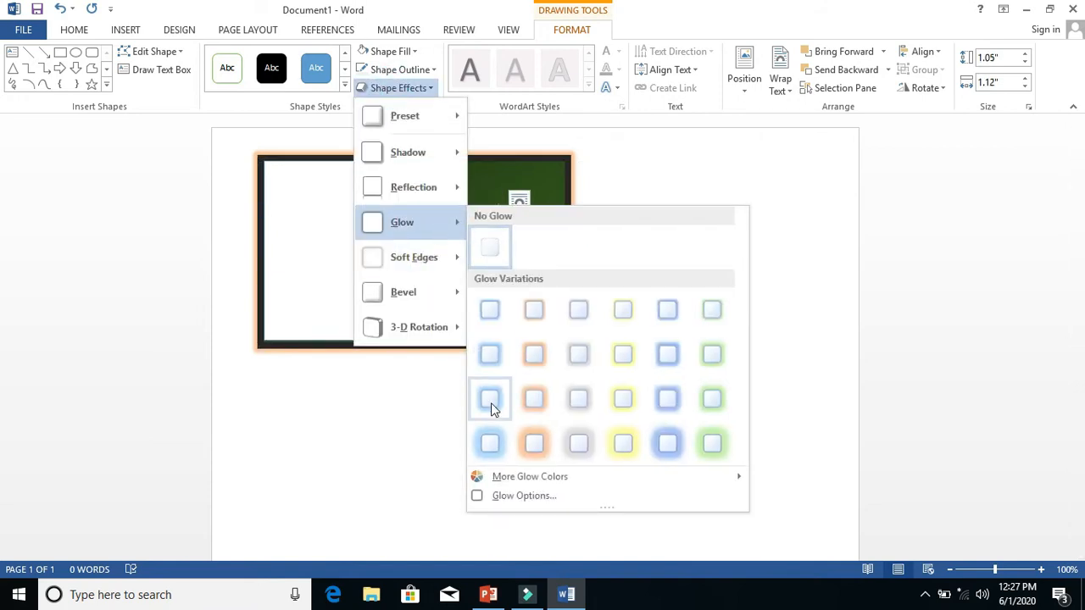
{"action": "left_click", "coordinate": [489, 441]}
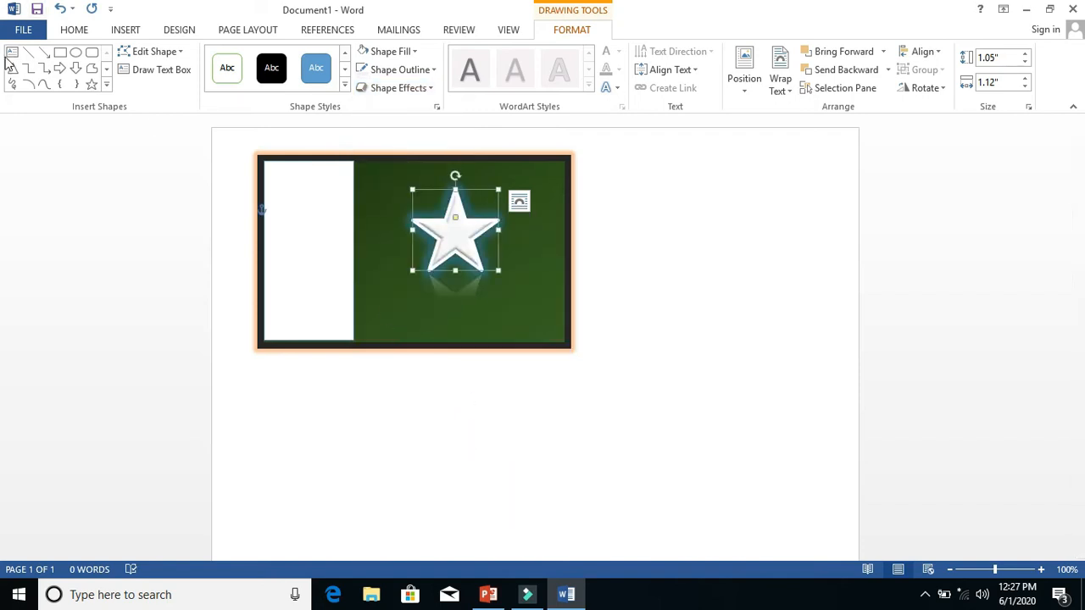
Try to draw a downward arrow about 3.97" tall from the flag's left edge and reposition it
{"action": "left_click", "coordinate": [43, 53]}
{"action": "left_click_drag", "start_coordinate": [258, 292], "coordinate": [266, 328]}
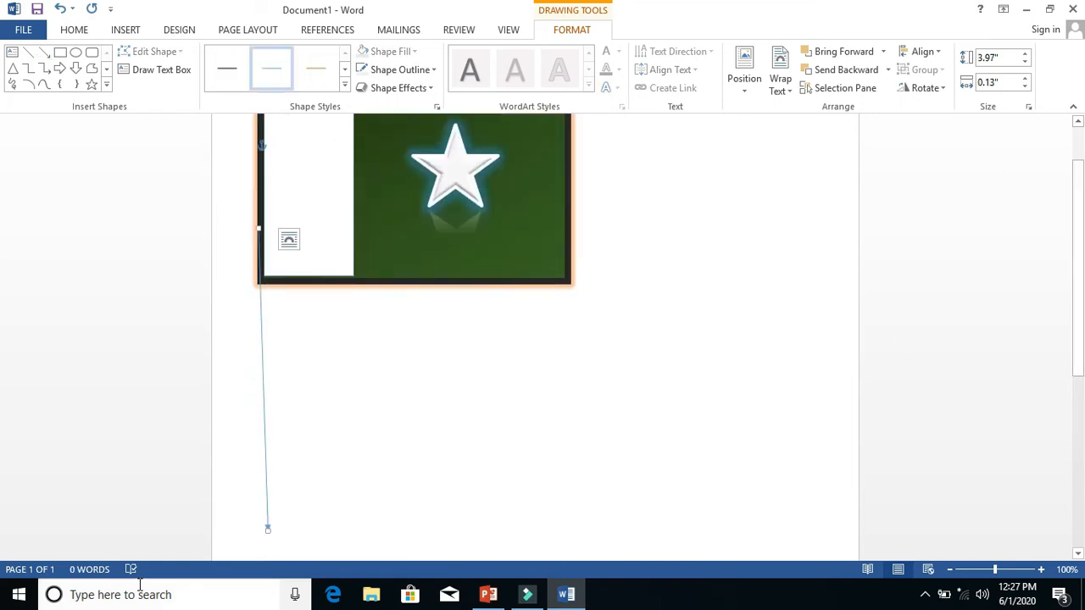
{"action": "left_click_drag", "start_coordinate": [269, 527], "coordinate": [208, 463]}
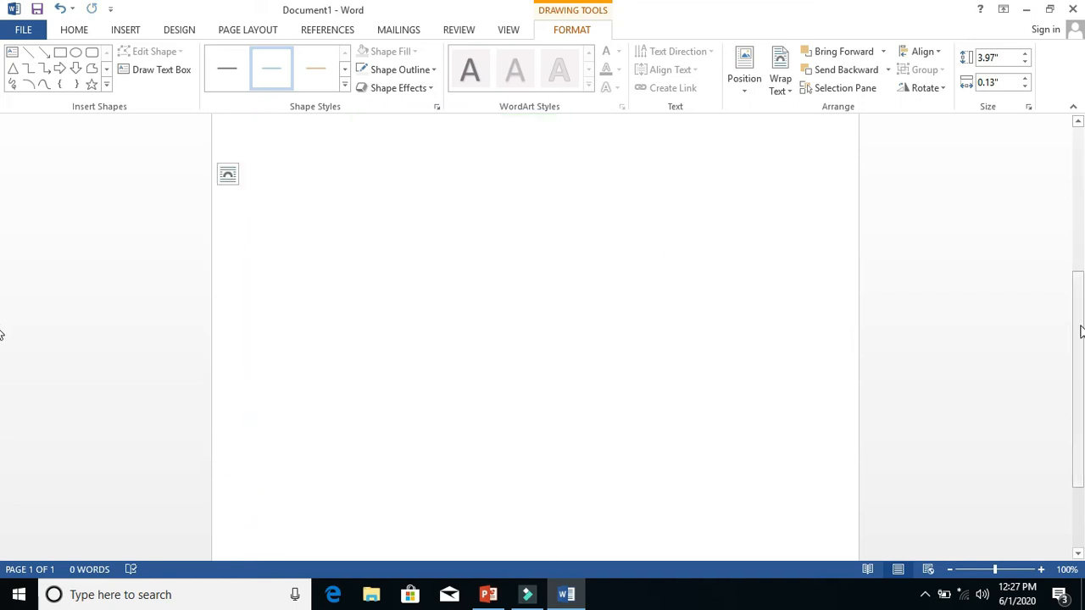
{"action": "scroll", "coordinate": [2, 182], "scroll_direction": "up", "scroll_amount": 5}
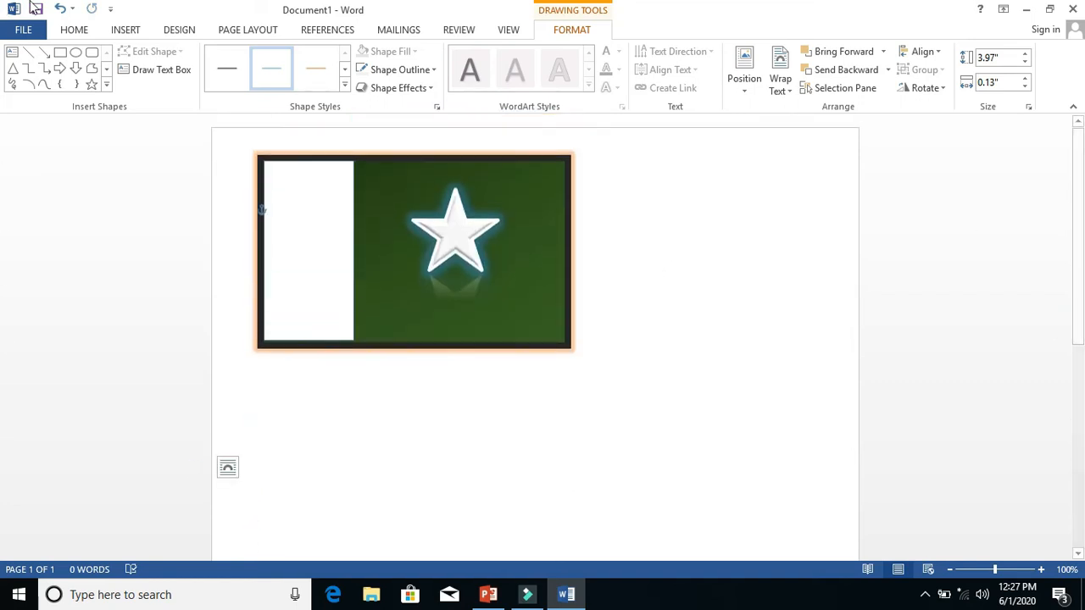
Draw a vertical downward arrow about 2.85" long from the flag's lower left edge and give it the thickest preset line weight
{"action": "left_click", "coordinate": [43, 51]}
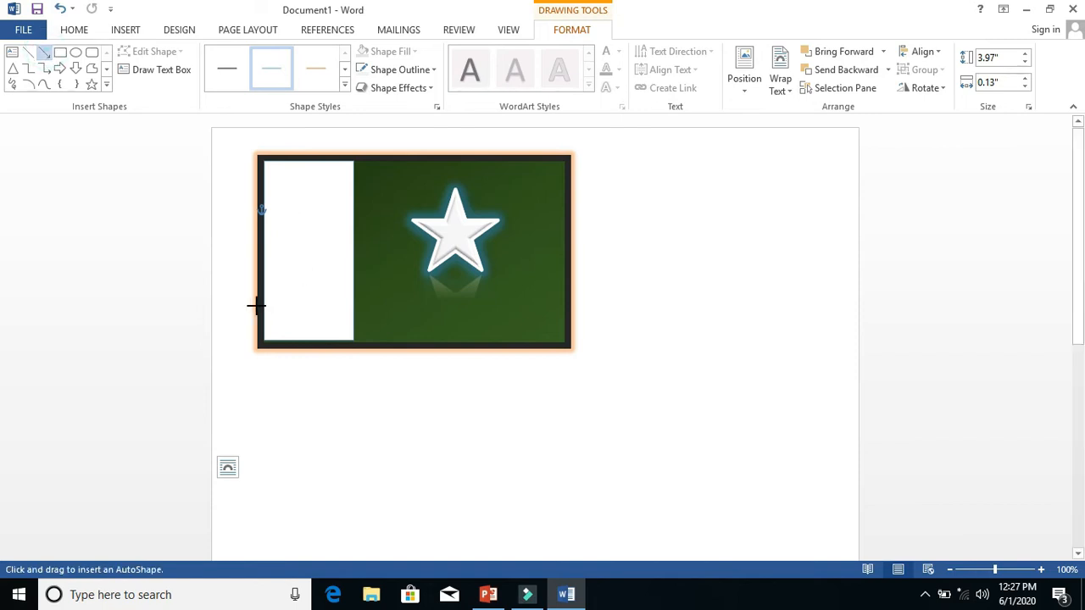
{"action": "left_click_drag", "start_coordinate": [256, 306], "coordinate": [258, 522]}
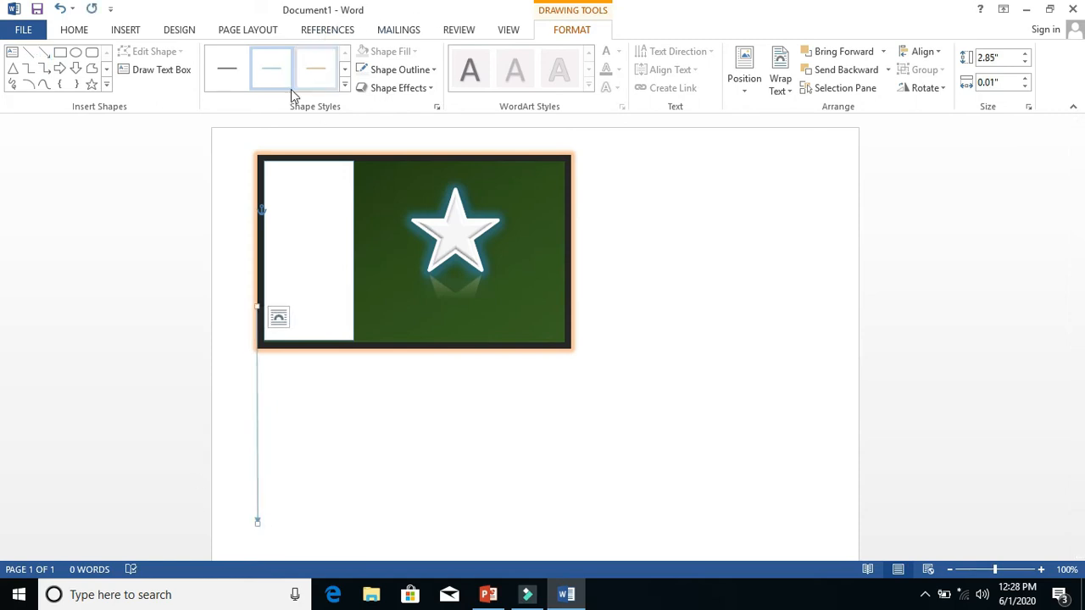
{"action": "left_click", "coordinate": [378, 69]}
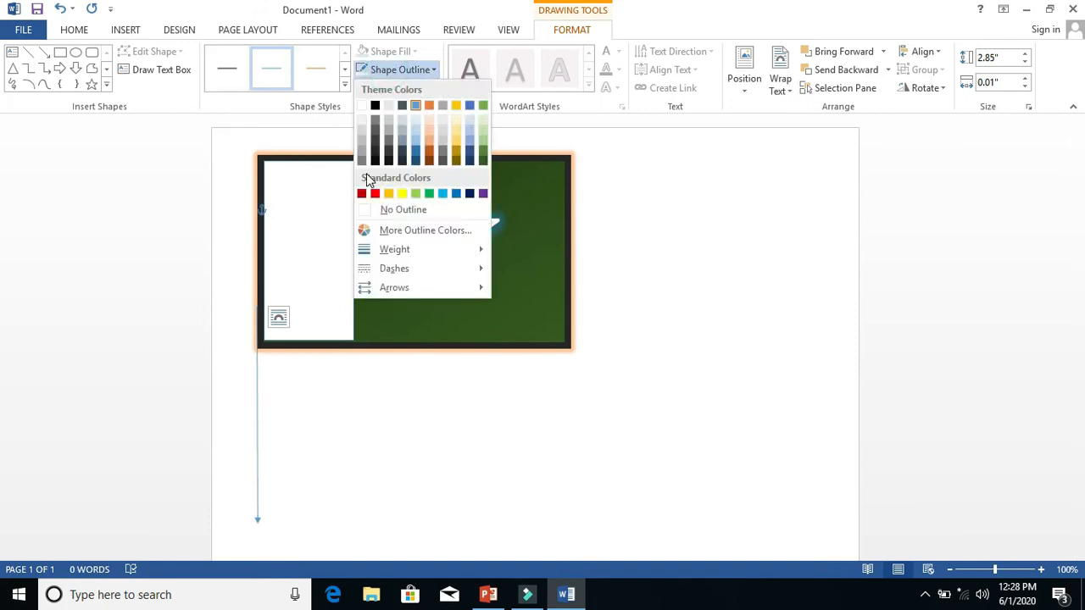
{"action": "mouse_move", "coordinate": [446, 251]}
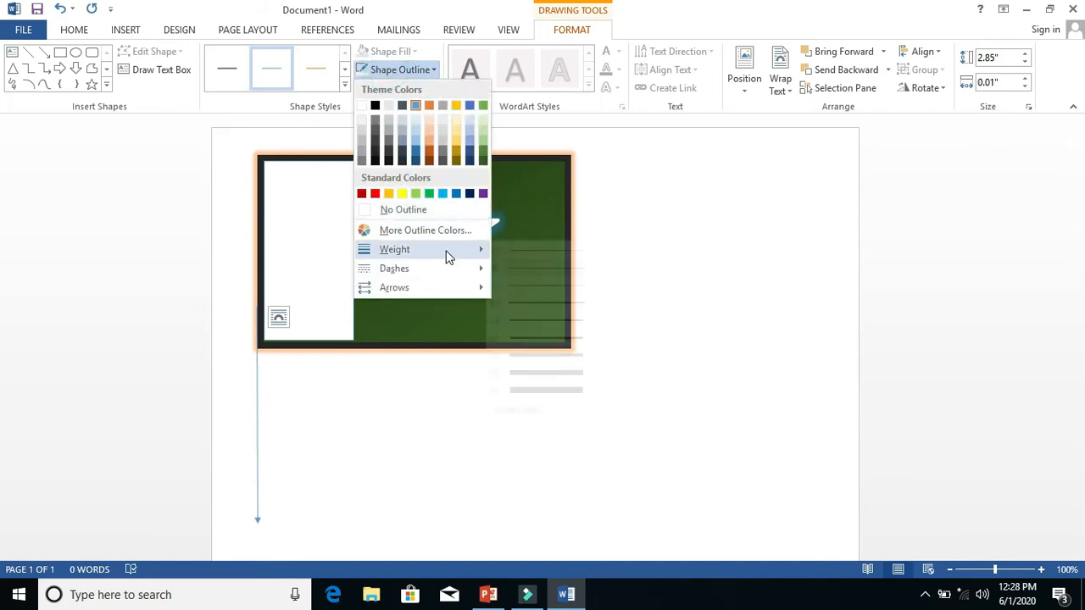
{"action": "left_click", "coordinate": [563, 390]}
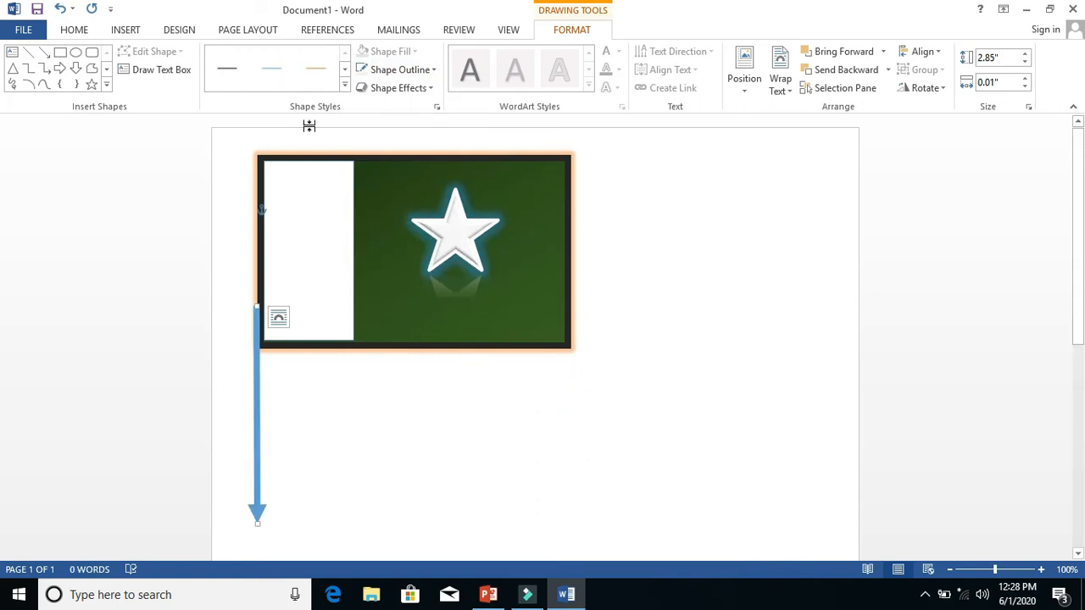
Color the arrow black, shift it slightly right onto the flag's left border and deselect it
{"action": "left_click", "coordinate": [400, 69]}
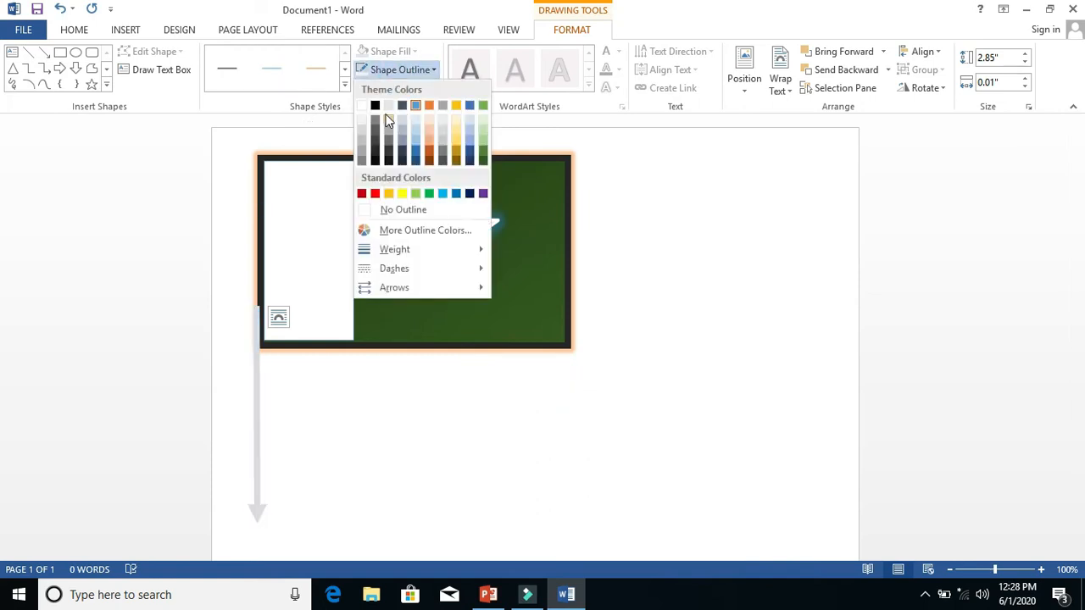
{"action": "left_click", "coordinate": [376, 106]}
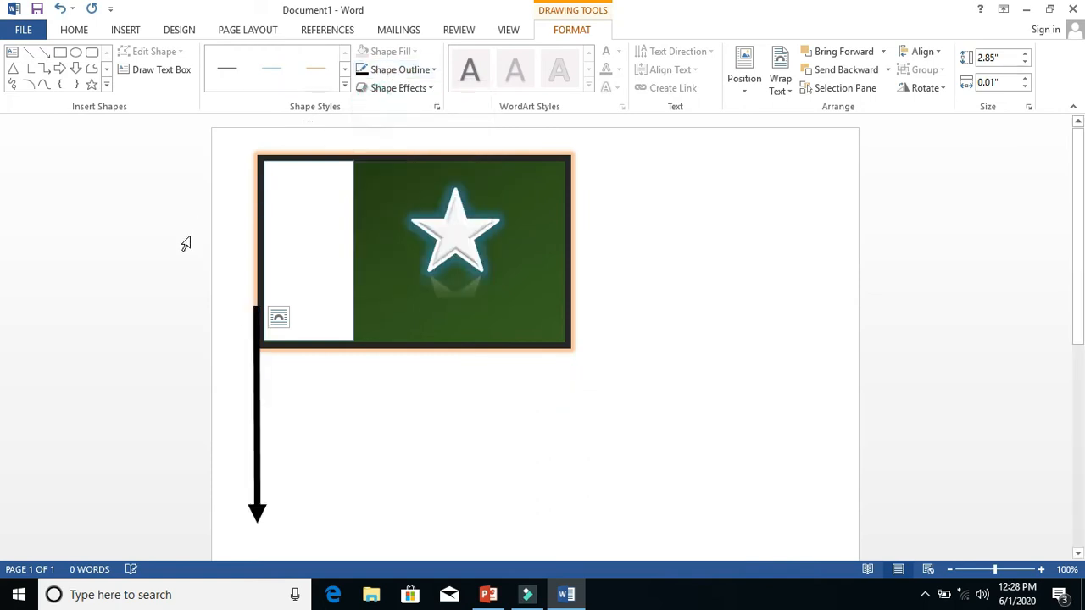
{"action": "left_click_drag", "start_coordinate": [255, 325], "coordinate": [259, 326]}
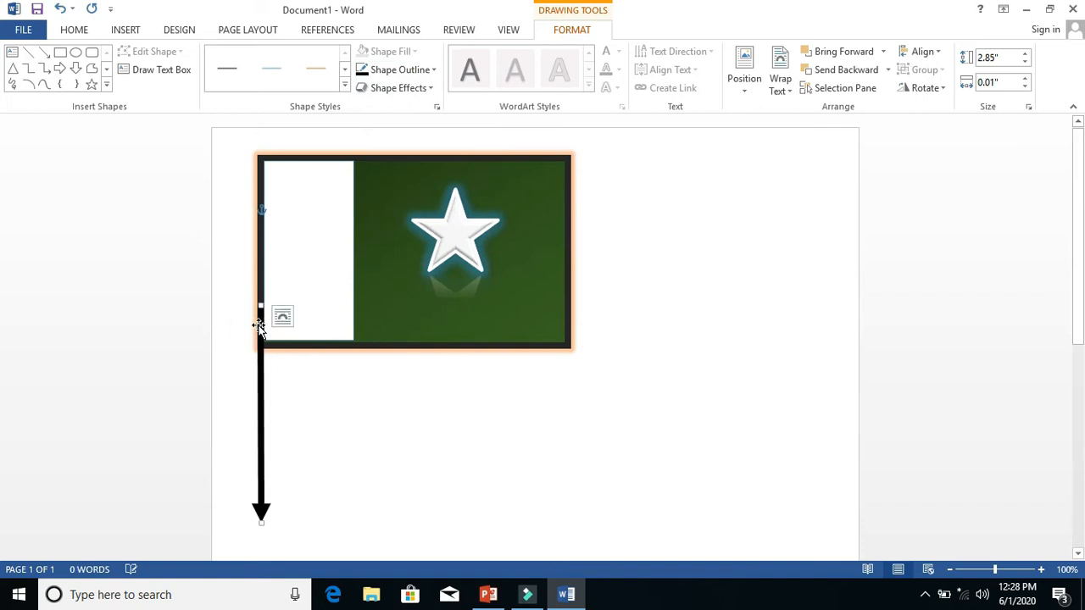
{"action": "left_click", "coordinate": [392, 473]}
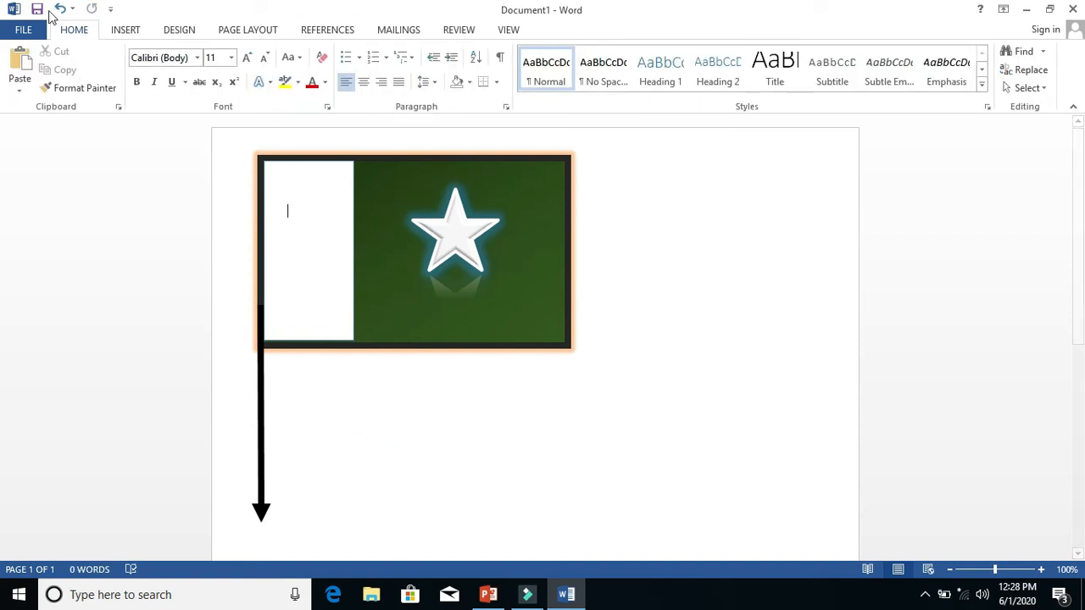
Draw a tall, narrow rectangle about 0.68" wide by 3.88" high near the page's right edge
{"action": "left_click", "coordinate": [127, 31]}
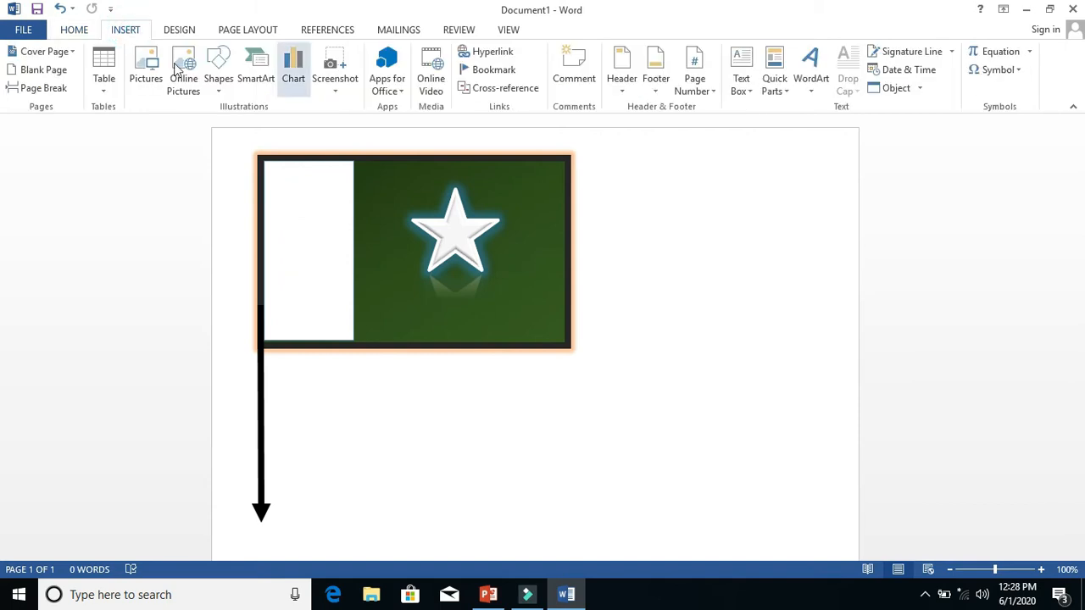
{"action": "left_click", "coordinate": [214, 94]}
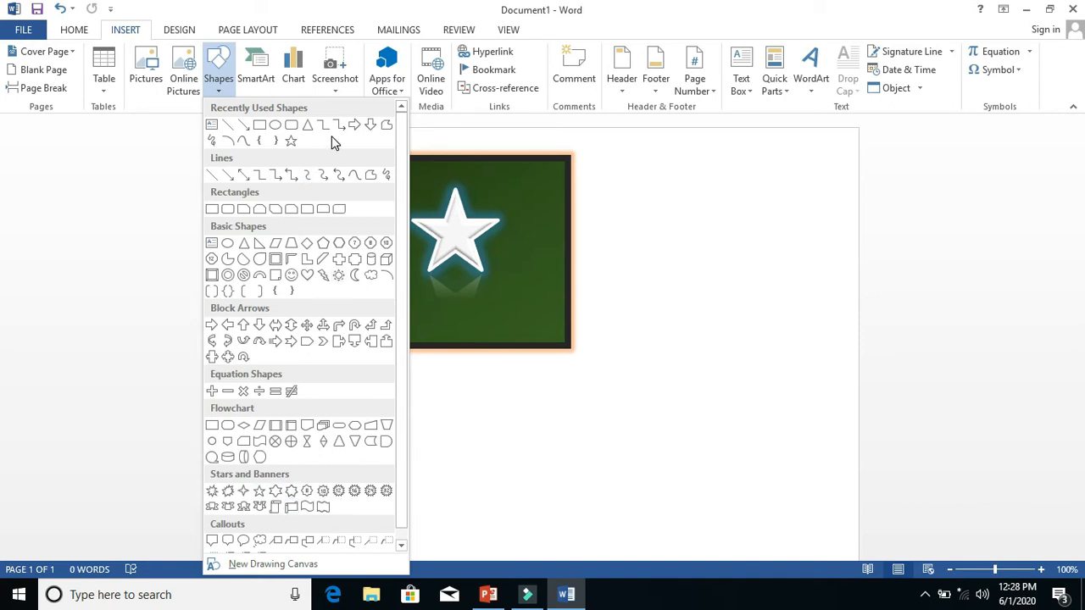
{"action": "left_click", "coordinate": [259, 128]}
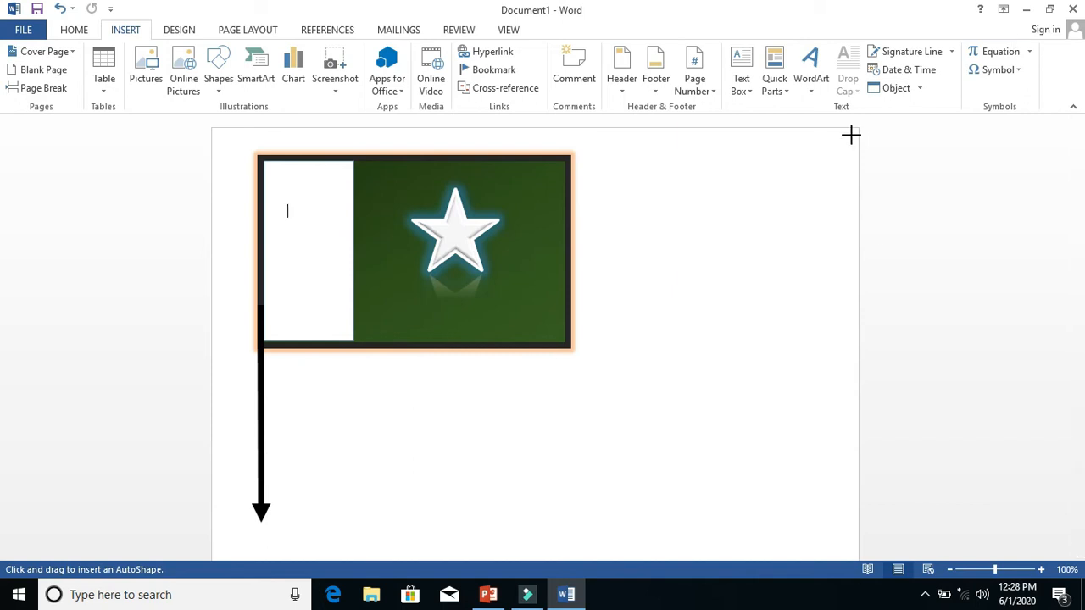
{"action": "mouse_move", "coordinate": [828, 136]}
{"action": "left_mouse_down"}
{"action": "mouse_move", "coordinate": [877, 339]}
{"action": "mouse_move", "coordinate": [784, 385]}
{"action": "mouse_move", "coordinate": [748, 447]}
{"action": "mouse_move", "coordinate": [777, 432]}
{"action": "left_mouse_up"}
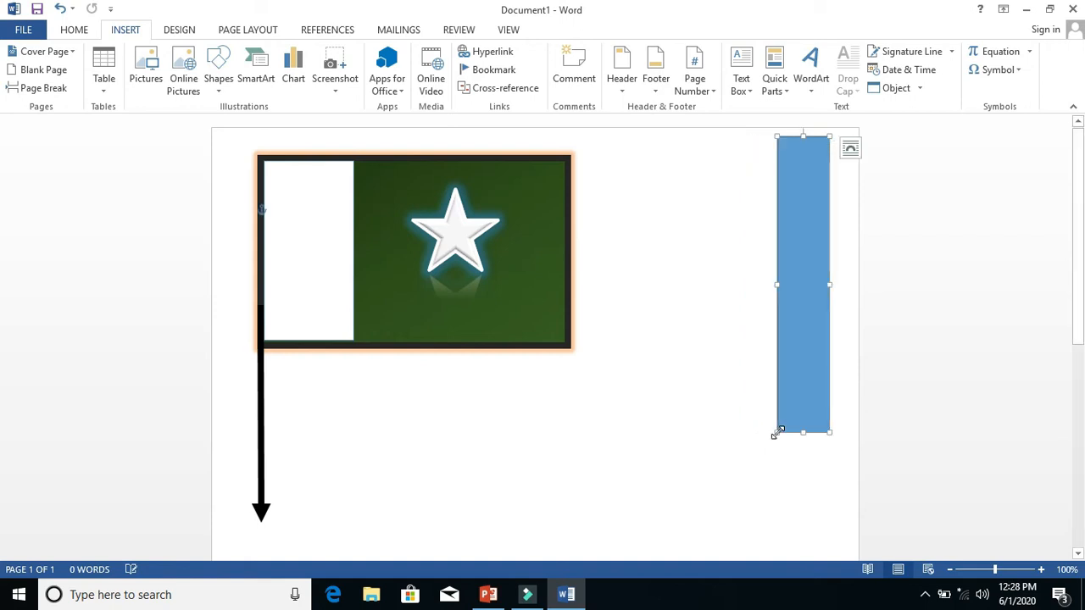
Edit the blue rectangle's points, pulling its lower corners down and its lower-left corner outward to about 1" wide by 4.69" high
{"action": "left_click", "coordinate": [148, 51]}
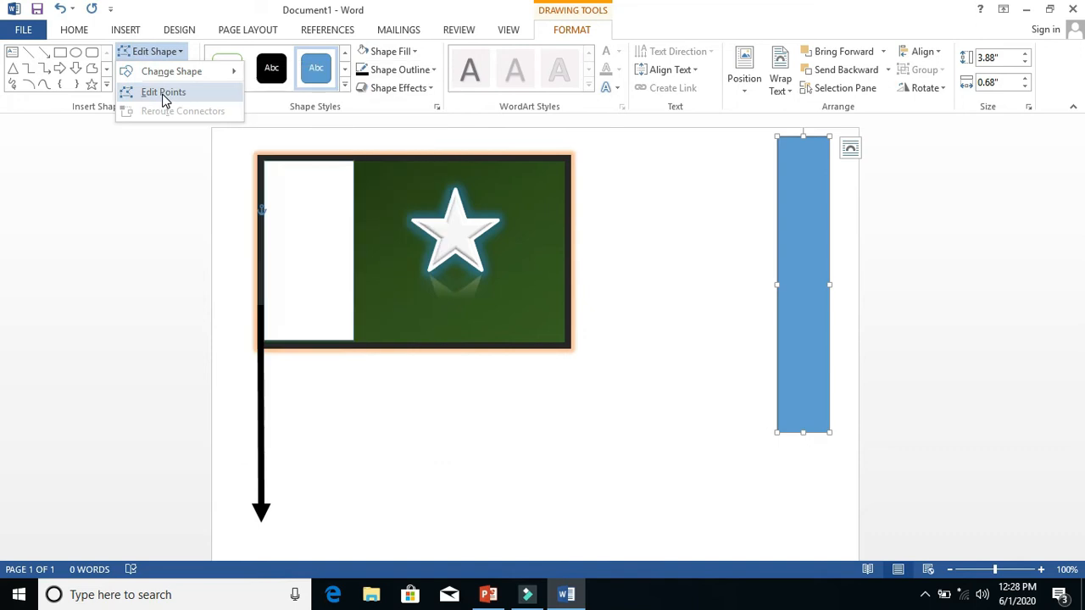
{"action": "left_click", "coordinate": [163, 95]}
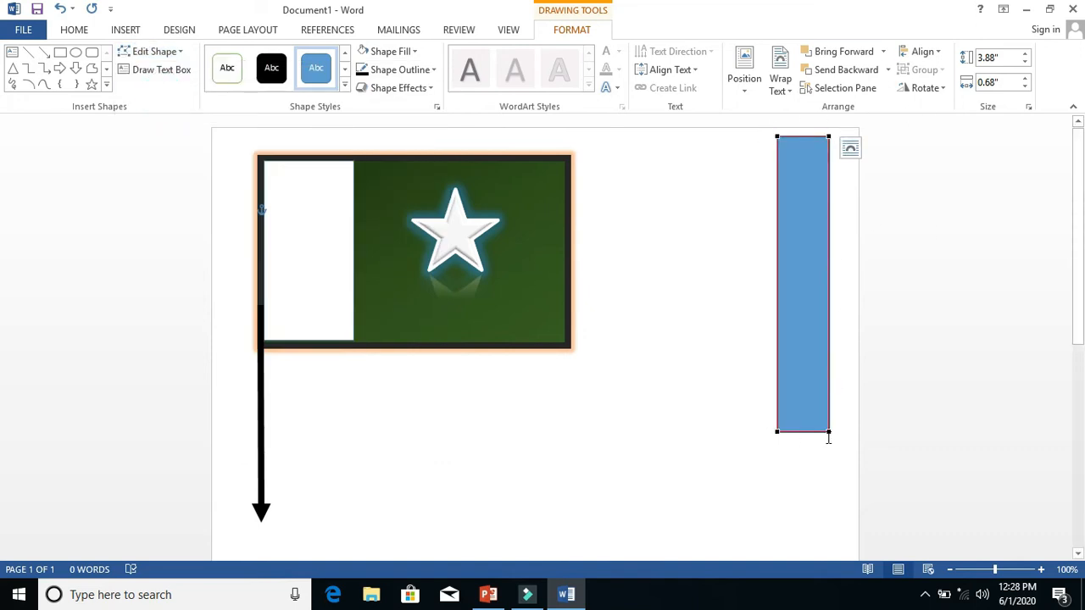
{"action": "left_click_drag", "start_coordinate": [830, 433], "coordinate": [831, 495]}
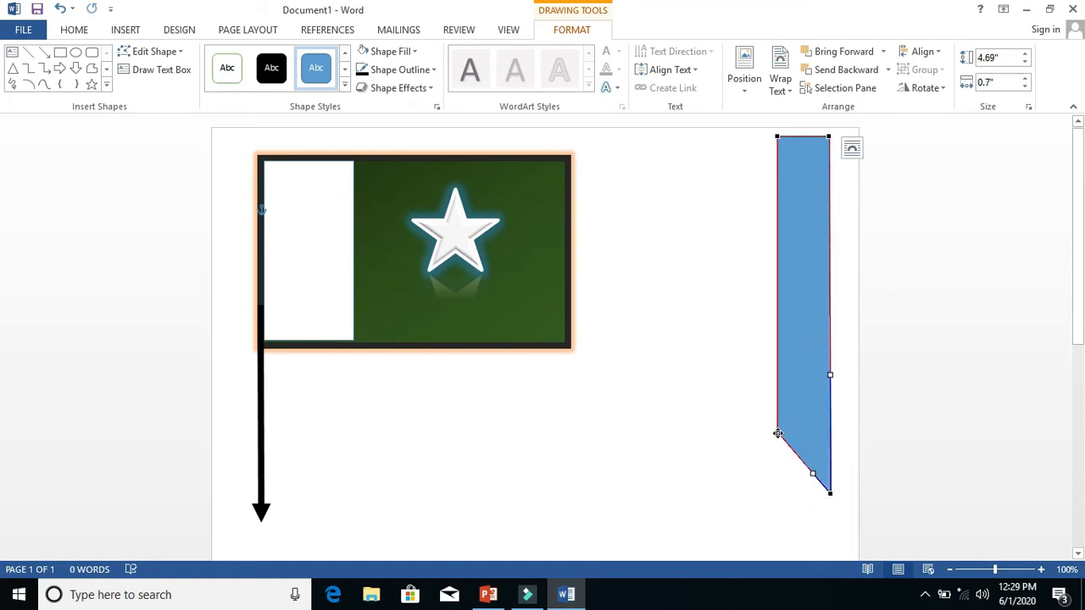
{"action": "left_click_drag", "start_coordinate": [777, 433], "coordinate": [753, 452]}
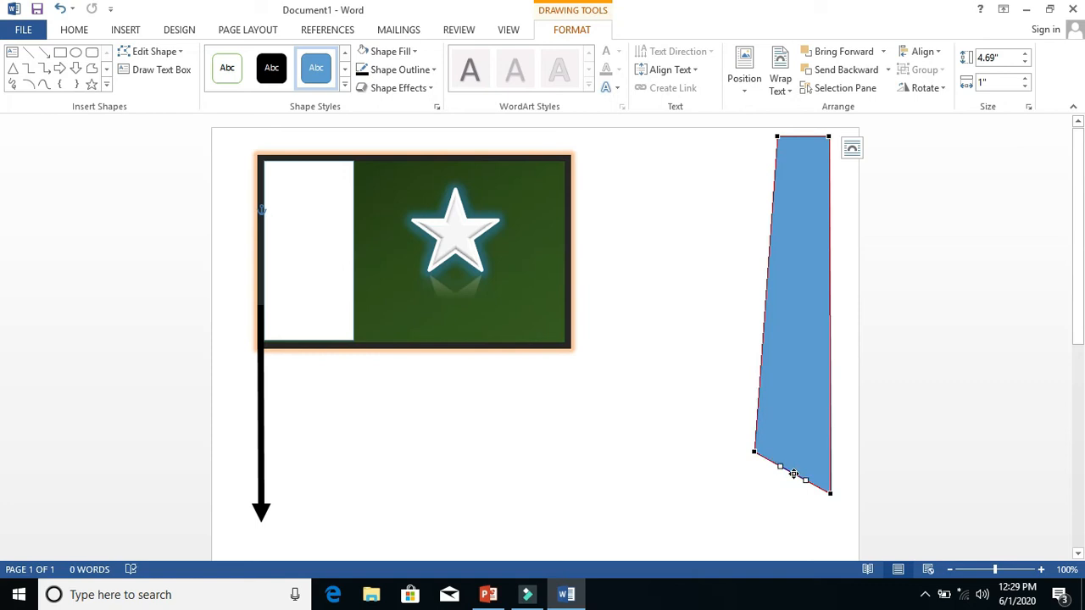
Bend the blue shape's bottom edge far downward, pull its upper-left corner outward to about 2.29" wide by 6.62" high, and delete the shape
{"action": "mouse_move", "coordinate": [807, 481]}
{"action": "left_mouse_down"}
{"action": "mouse_move", "coordinate": [773, 559]}
{"action": "mouse_move", "coordinate": [787, 487]}
{"action": "left_mouse_up"}
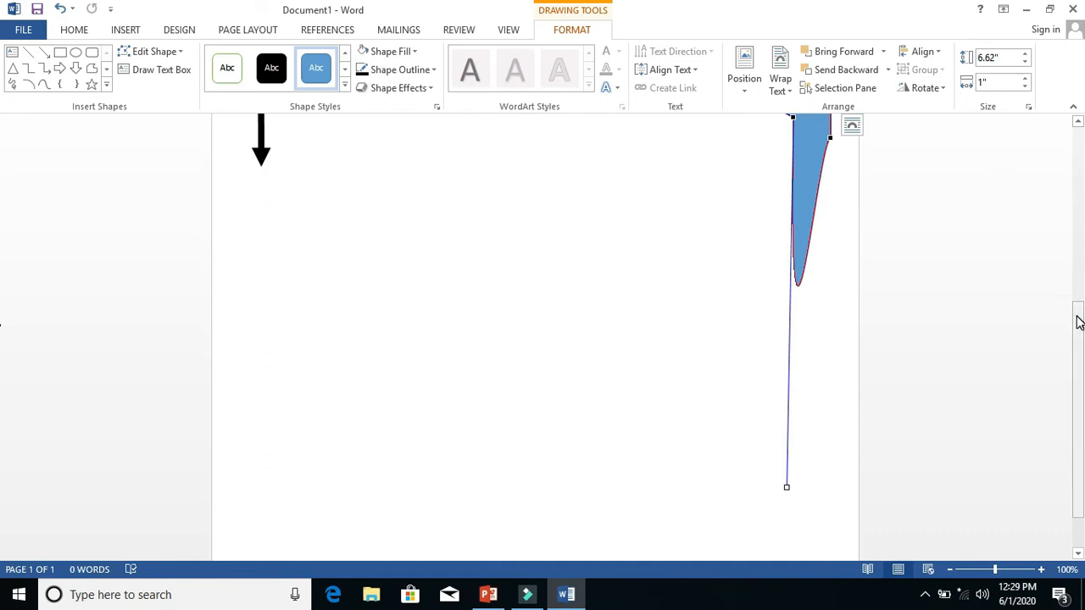
{"action": "scroll", "coordinate": [739, 133], "scroll_direction": "up", "scroll_amount": 5}
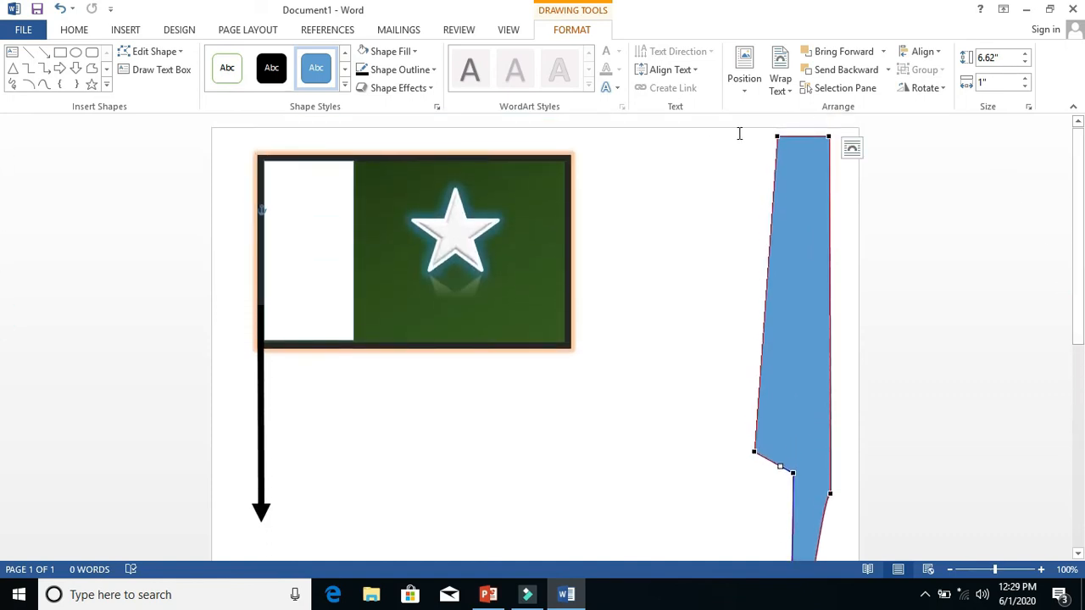
{"action": "left_click_drag", "start_coordinate": [776, 134], "coordinate": [656, 193]}
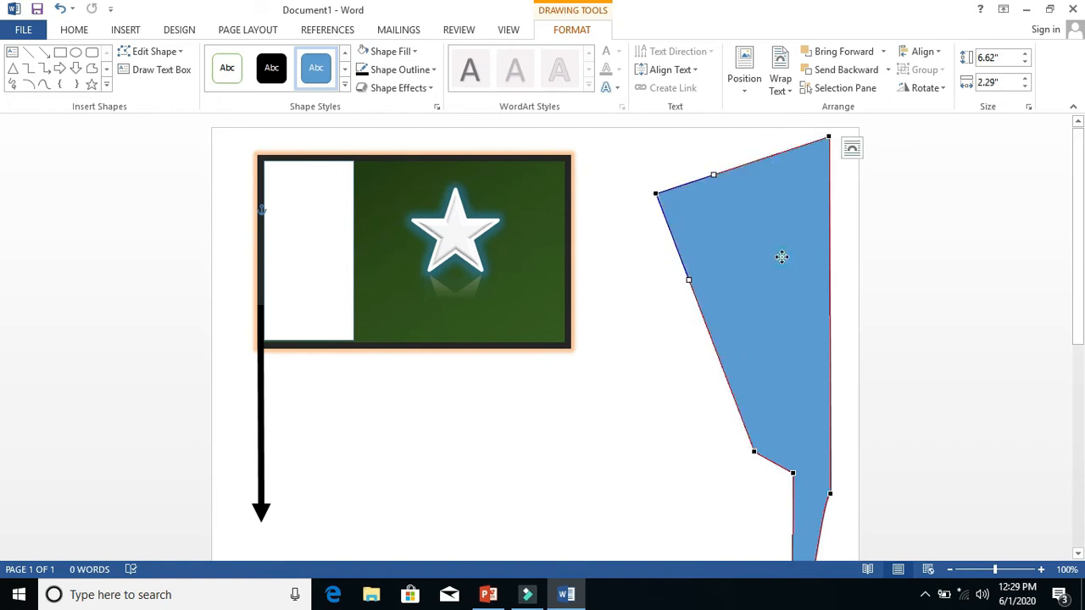
{"action": "key", "text": "Delete"}
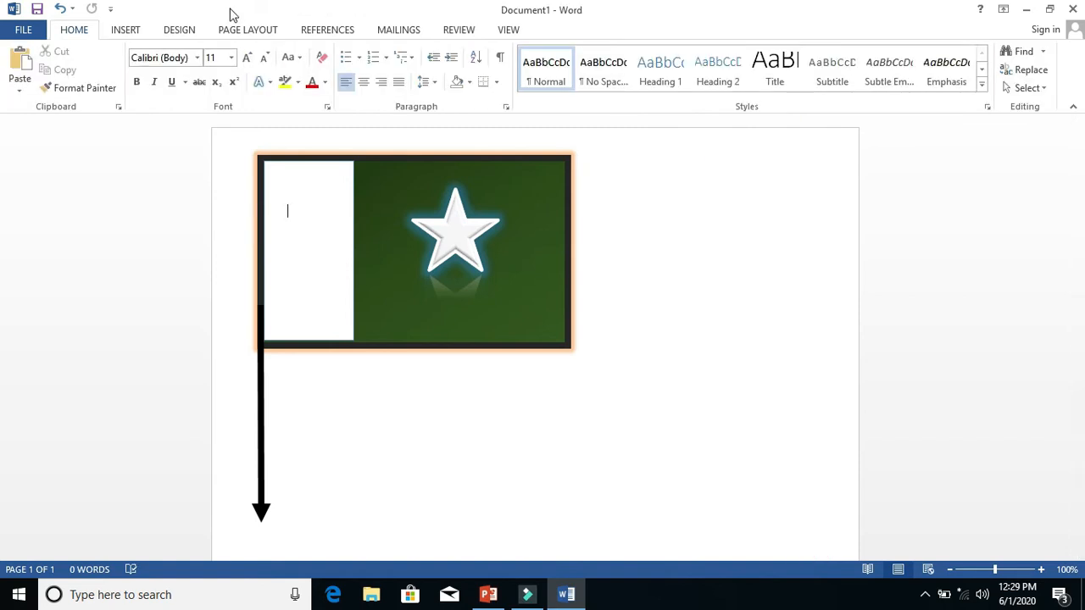
Draw a rectangle about 1.47" wide by 1.69" high near the page's upper-right corner
{"action": "left_click", "coordinate": [125, 29]}
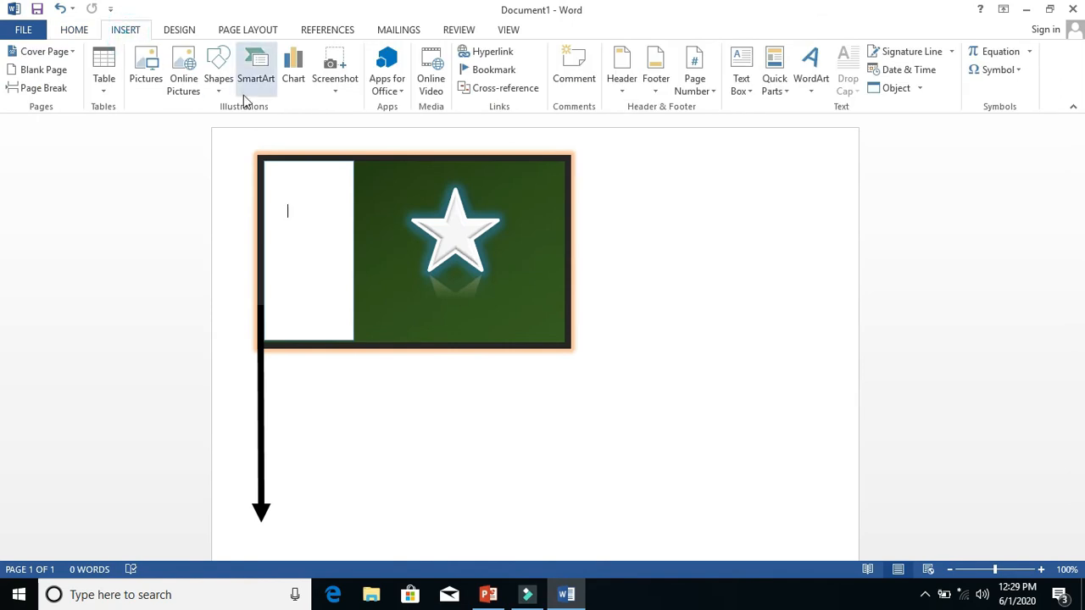
{"action": "left_click", "coordinate": [222, 85]}
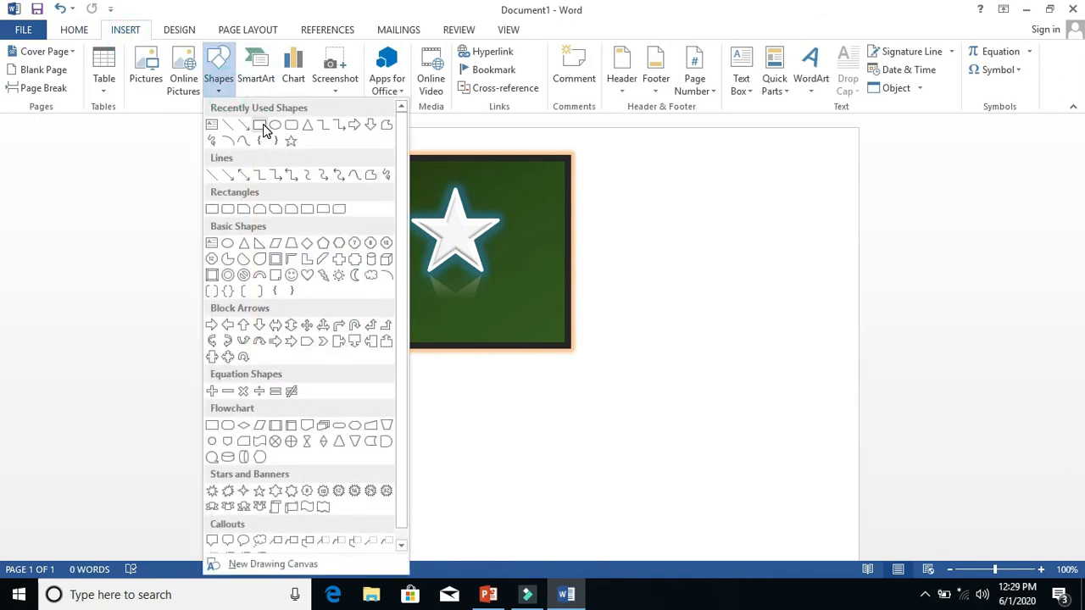
{"action": "left_click", "coordinate": [262, 126]}
{"action": "mouse_move", "coordinate": [727, 154]}
{"action": "left_mouse_down"}
{"action": "mouse_move", "coordinate": [845, 232]}
{"action": "mouse_move", "coordinate": [845, 278]}
{"action": "mouse_move", "coordinate": [821, 284]}
{"action": "mouse_move", "coordinate": [840, 283]}
{"action": "left_mouse_up"}
Edit the blue rectangle's points, pulling its lower-left corner inward to form a pointed corner ornament, and apply the black preset style
{"action": "left_click", "coordinate": [135, 53]}
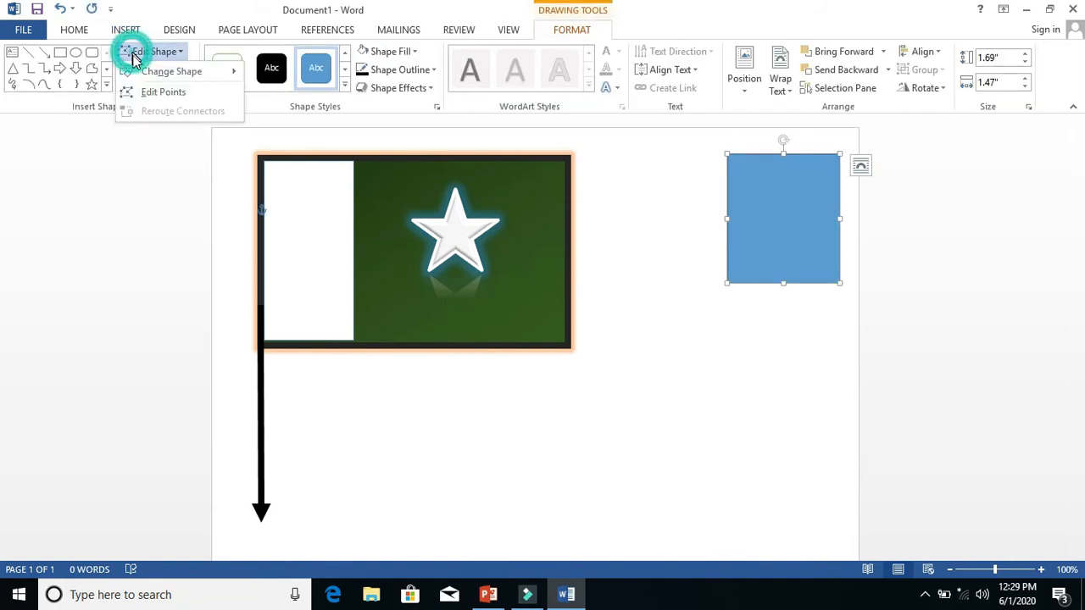
{"action": "left_click", "coordinate": [145, 90]}
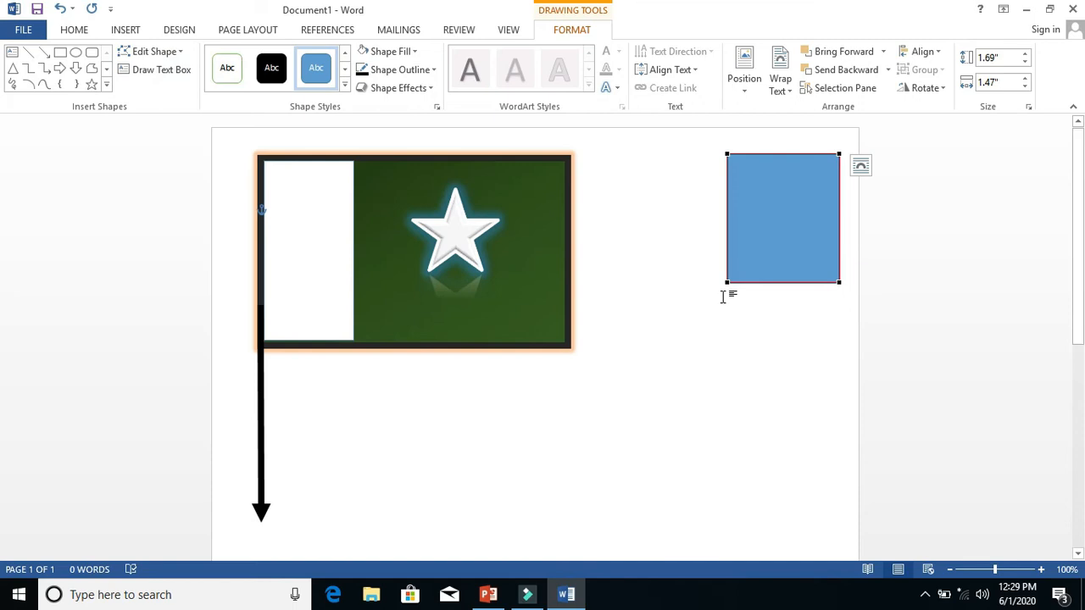
{"action": "left_click_drag", "start_coordinate": [727, 281], "coordinate": [800, 190]}
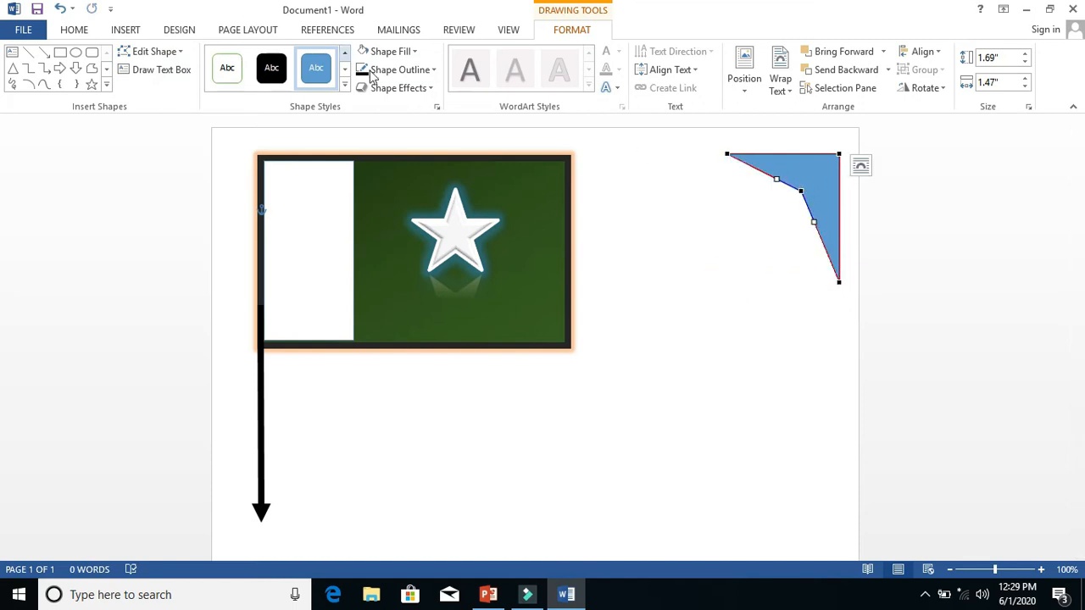
{"action": "left_click", "coordinate": [265, 75]}
{"action": "left_click", "coordinate": [805, 177]}
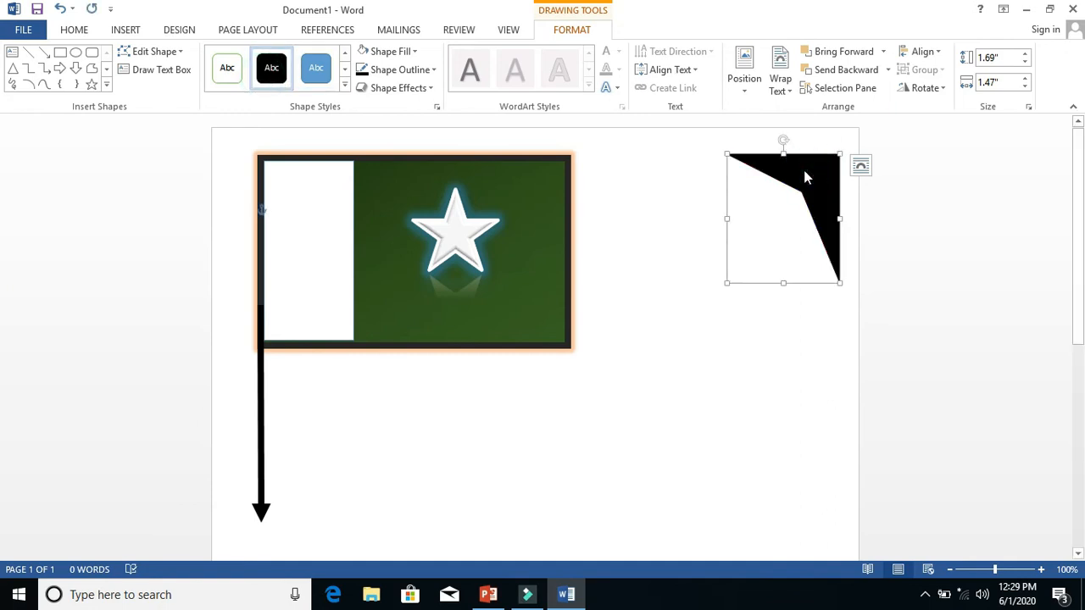
Try out a duplicate of the black corner shape, rotated to face the original, and delete the copy
{"action": "key", "text": "ctrl+d"}
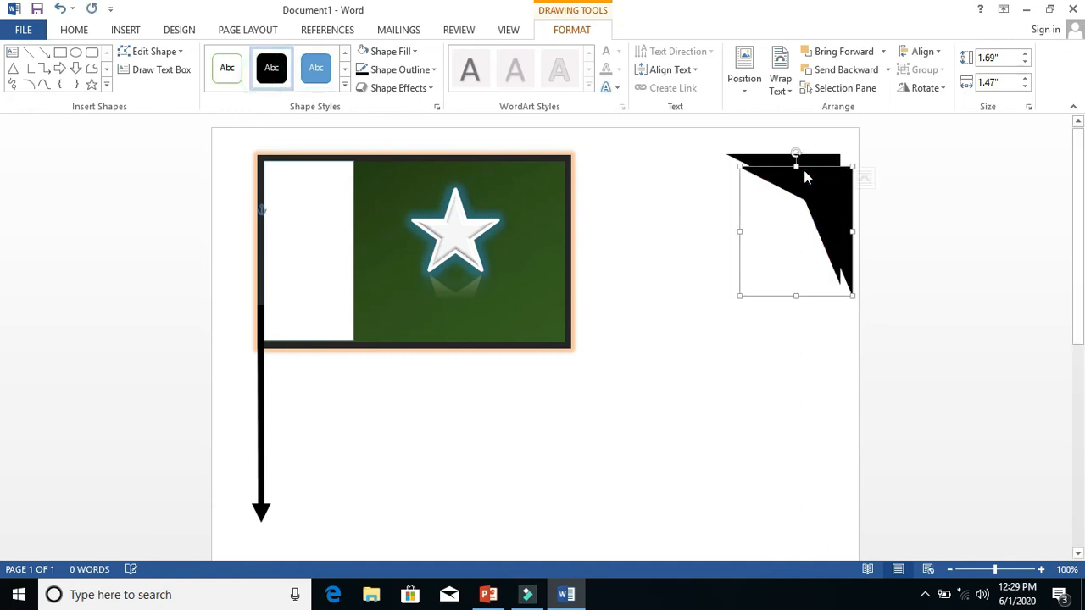
{"action": "left_click_drag", "start_coordinate": [805, 177], "coordinate": [681, 342]}
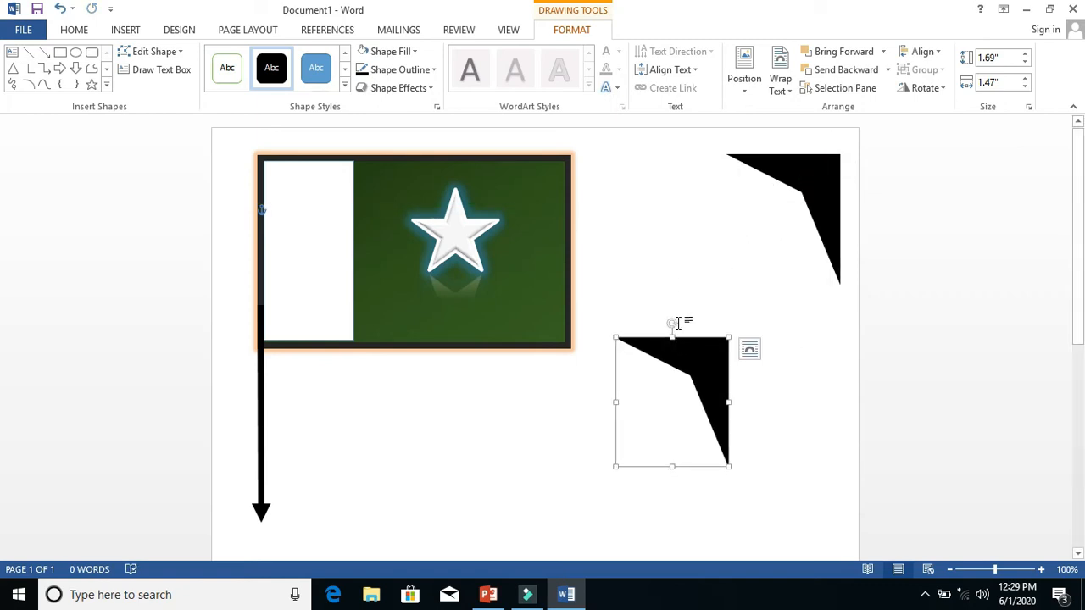
{"action": "left_click_drag", "start_coordinate": [671, 325], "coordinate": [693, 311]}
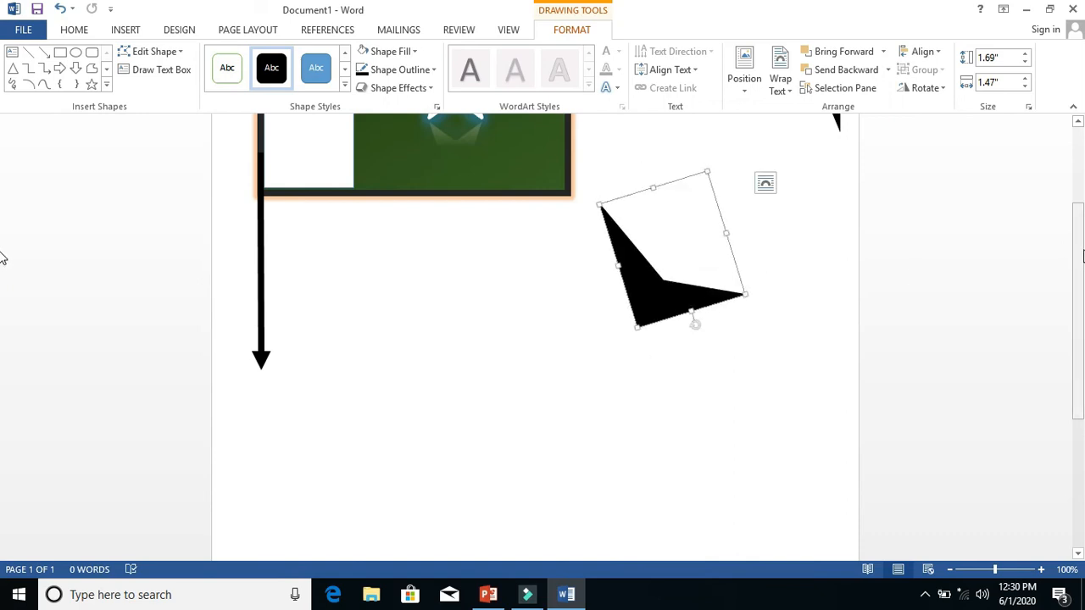
{"action": "scroll", "coordinate": [939, 196], "scroll_direction": "up", "scroll_amount": 3}
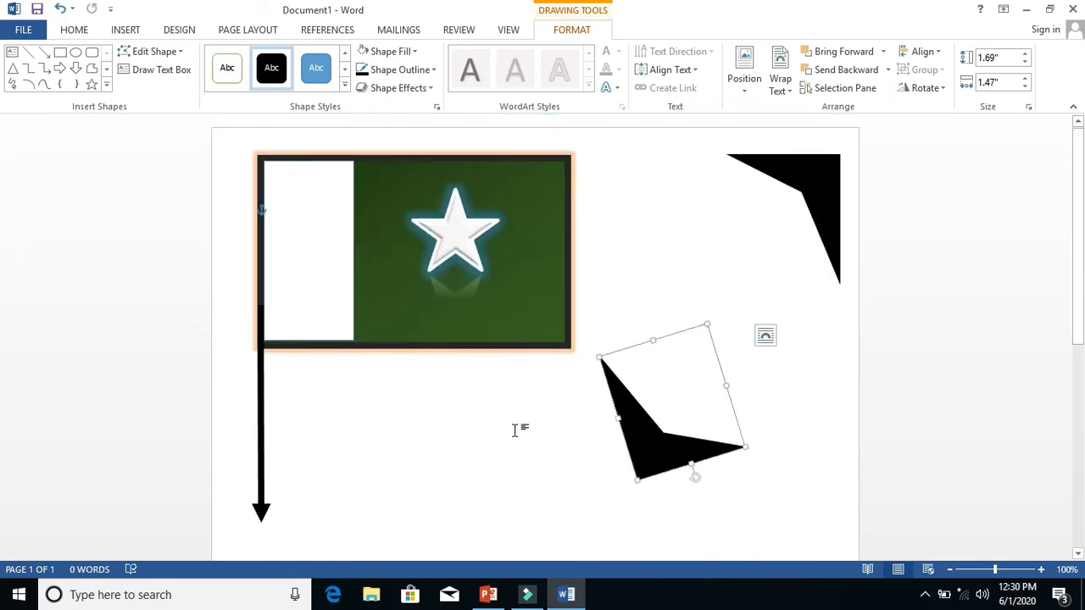
{"action": "left_click_drag", "start_coordinate": [623, 407], "coordinate": [704, 225]}
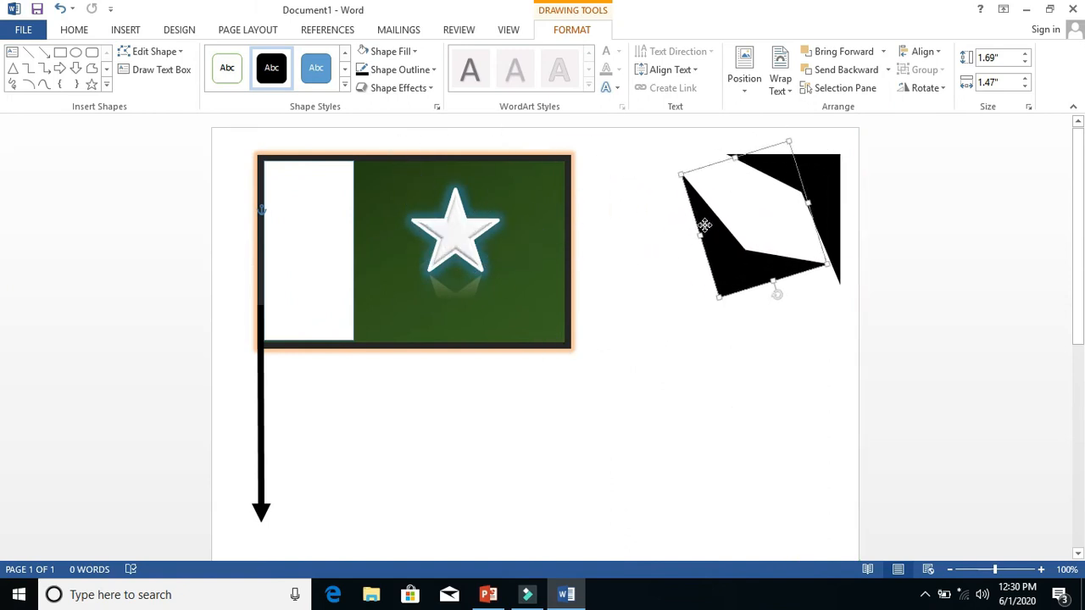
{"action": "key", "text": "Delete"}
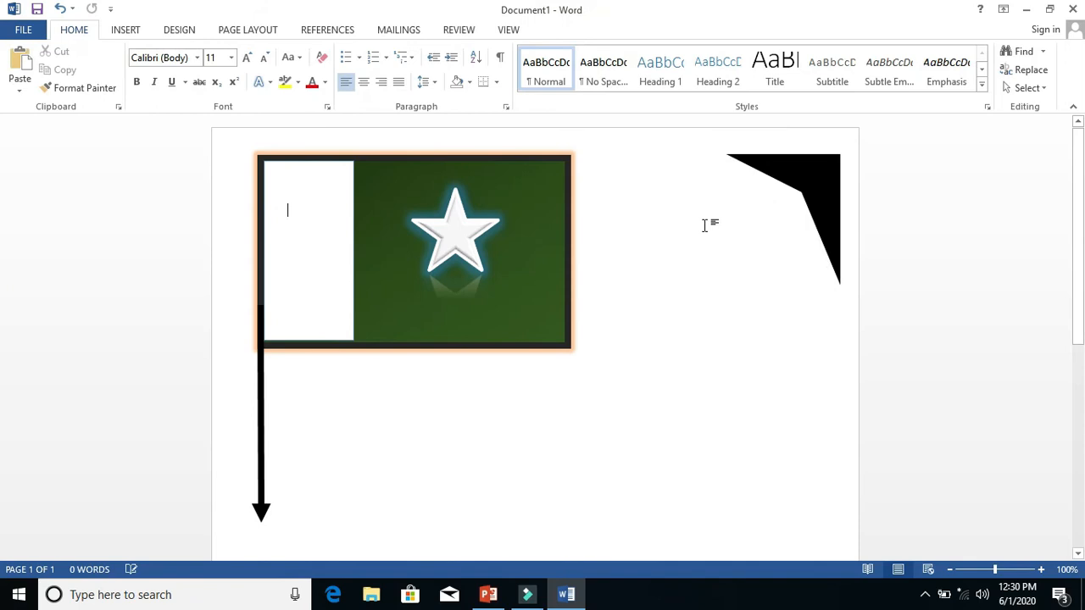
Draw a smiley face about 1.3" wide by 1.41" high below the black corner shape
{"action": "left_click", "coordinate": [121, 30]}
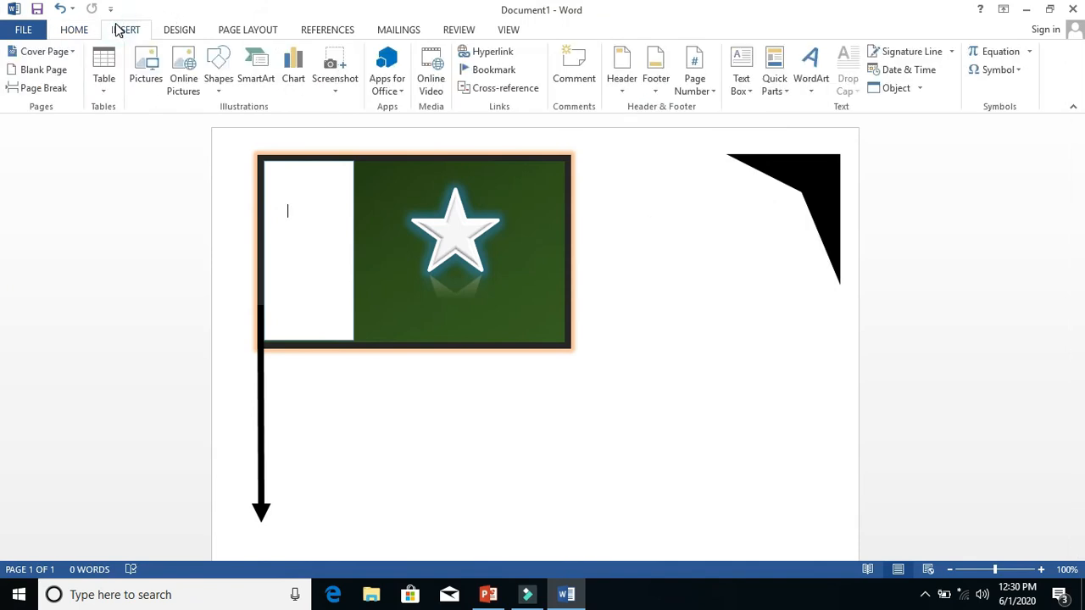
{"action": "left_click", "coordinate": [219, 93]}
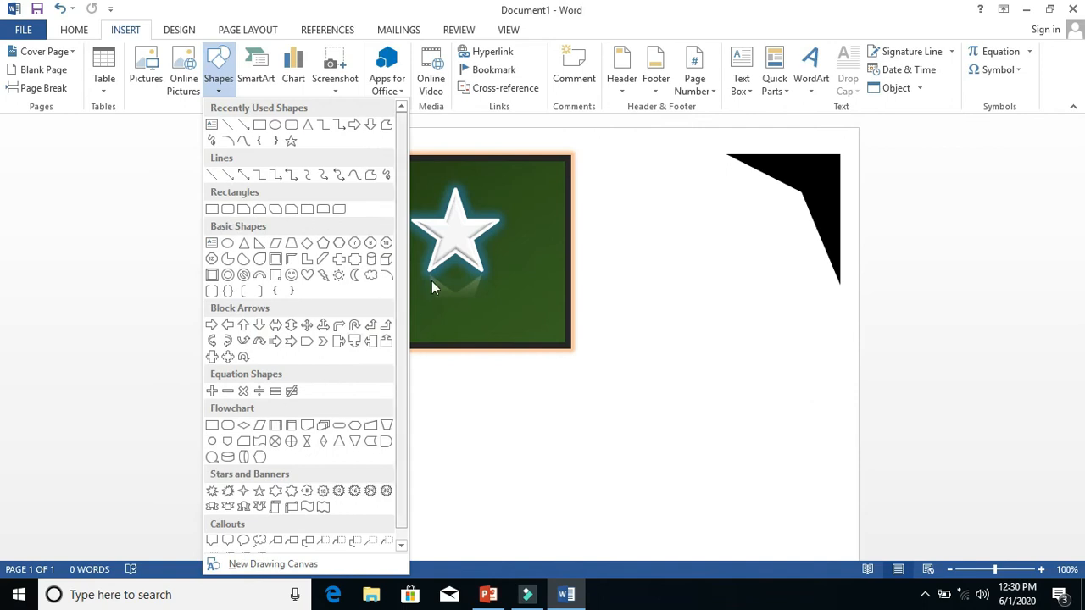
{"action": "left_click", "coordinate": [289, 276]}
{"action": "left_click_drag", "start_coordinate": [649, 297], "coordinate": [749, 404]}
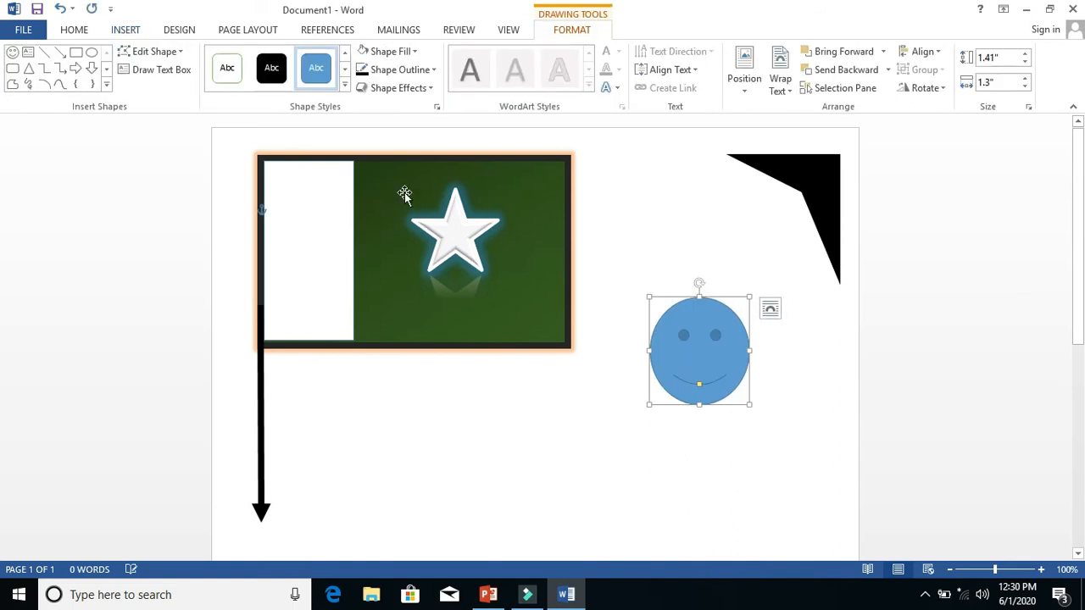
Fill the smiley face with the standard orange color and give it a dark, near-black outline
{"action": "left_click", "coordinate": [378, 51]}
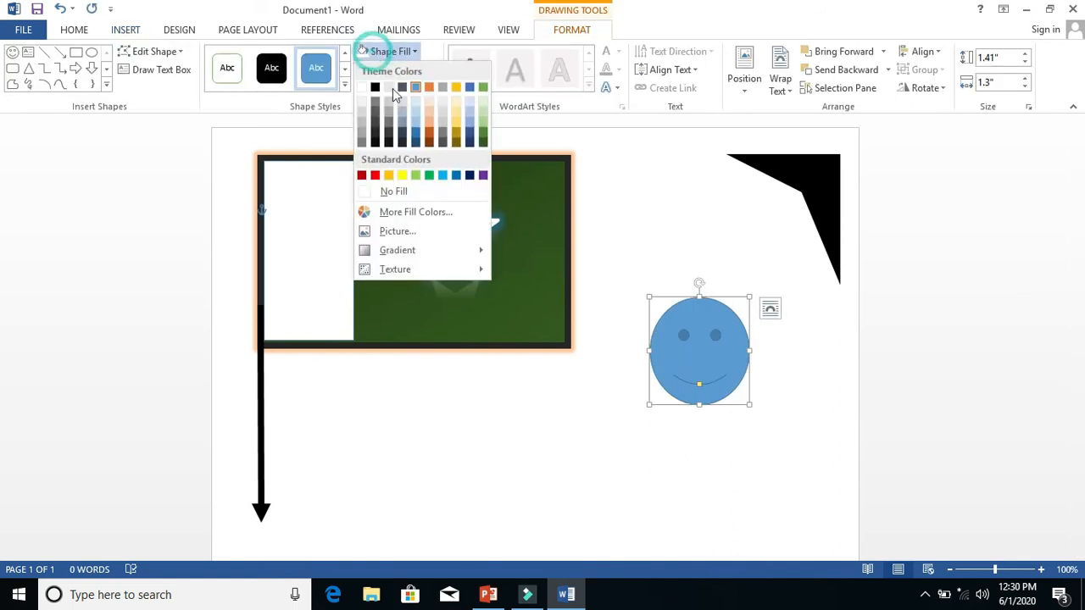
{"action": "left_click", "coordinate": [388, 175]}
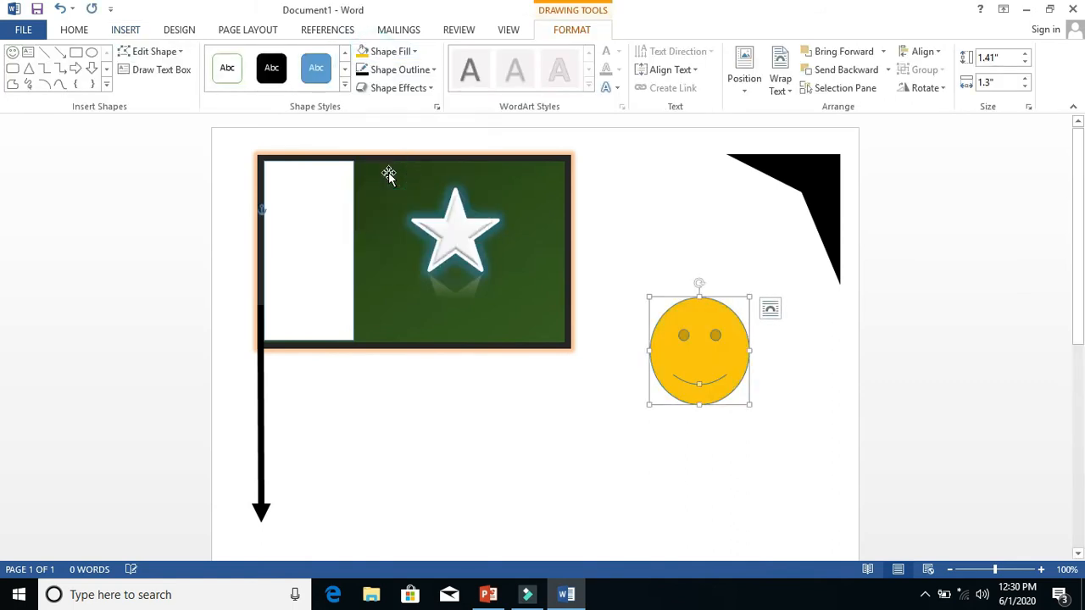
{"action": "left_click", "coordinate": [405, 71]}
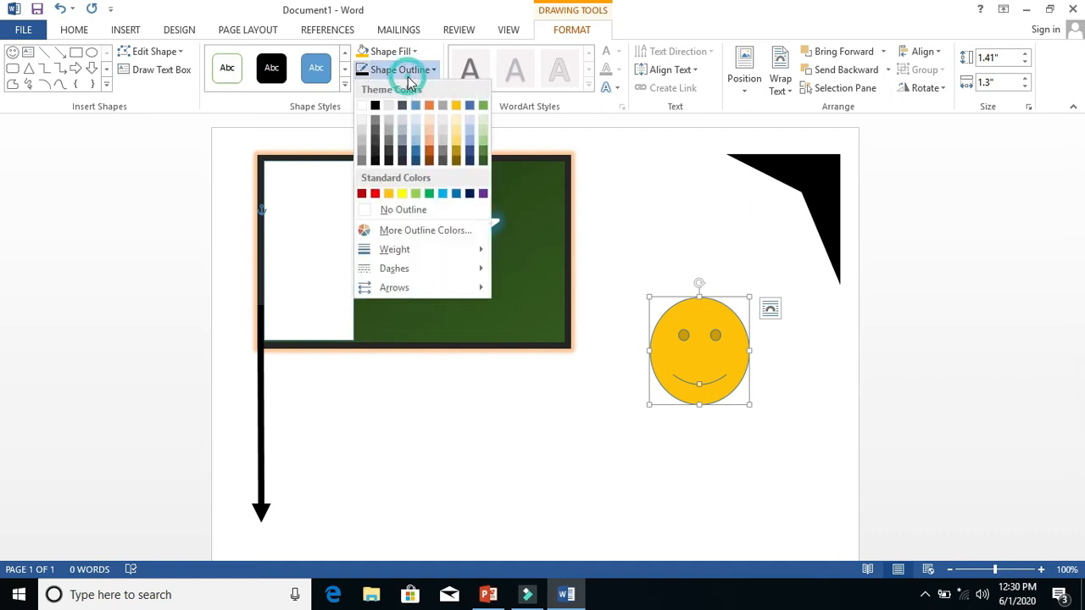
{"action": "left_click", "coordinate": [375, 154]}
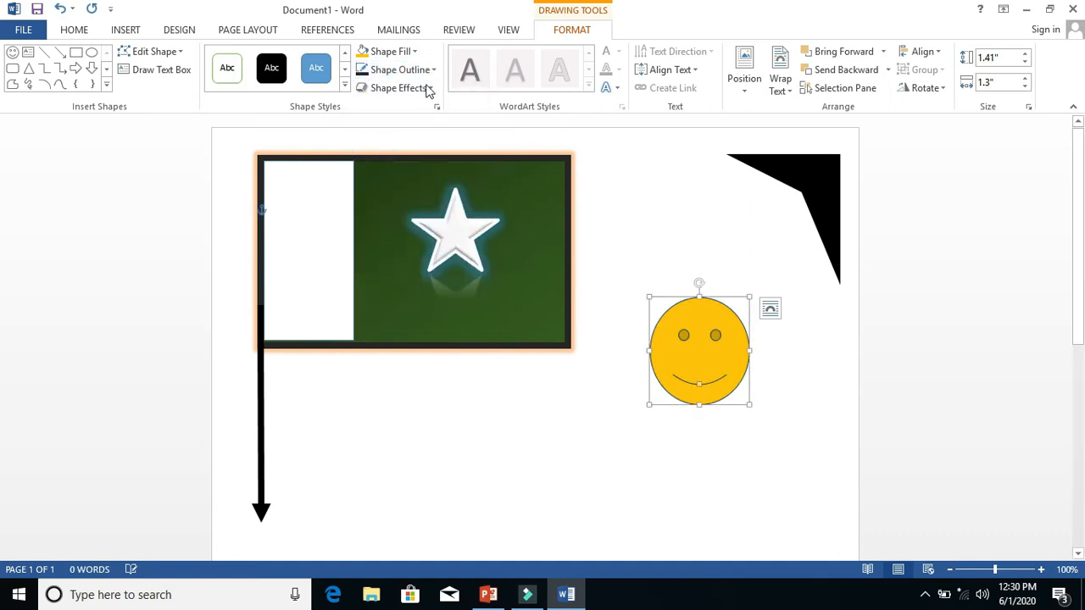
Give the smiley face an orange glow and a Parallel 3-D rotation that turns it into a narrow, tilted oval
{"action": "left_click", "coordinate": [410, 88]}
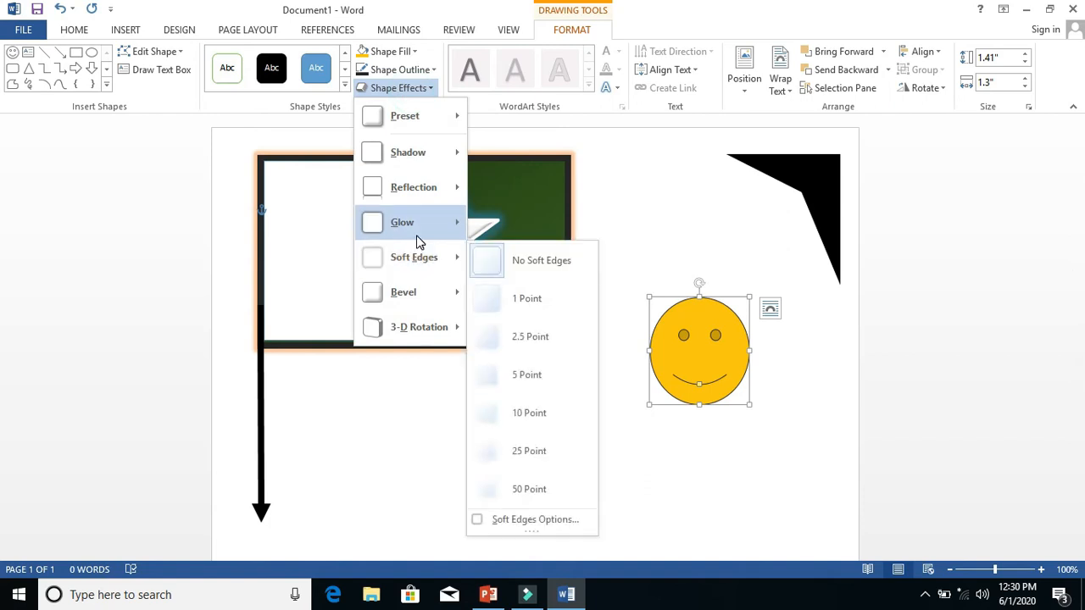
{"action": "mouse_move", "coordinate": [412, 227]}
{"action": "left_click", "coordinate": [533, 444]}
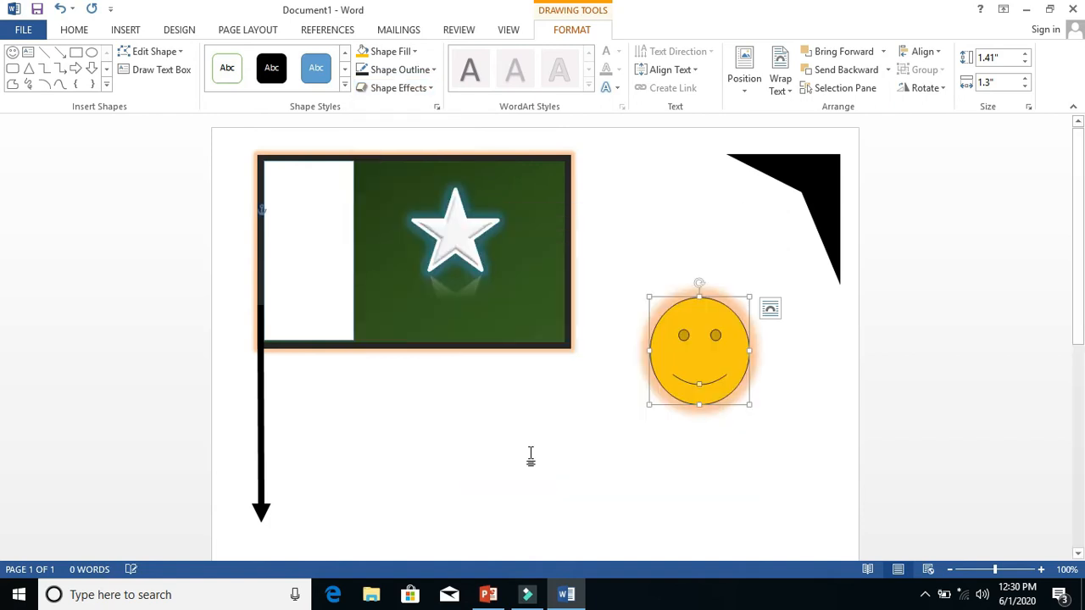
{"action": "left_click", "coordinate": [418, 89]}
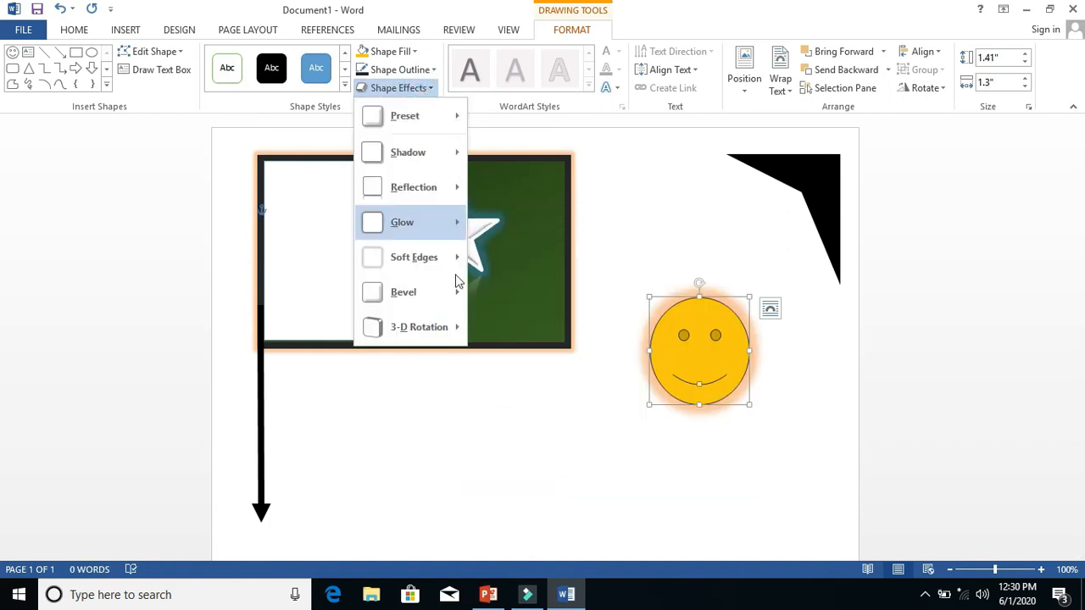
{"action": "mouse_move", "coordinate": [416, 339]}
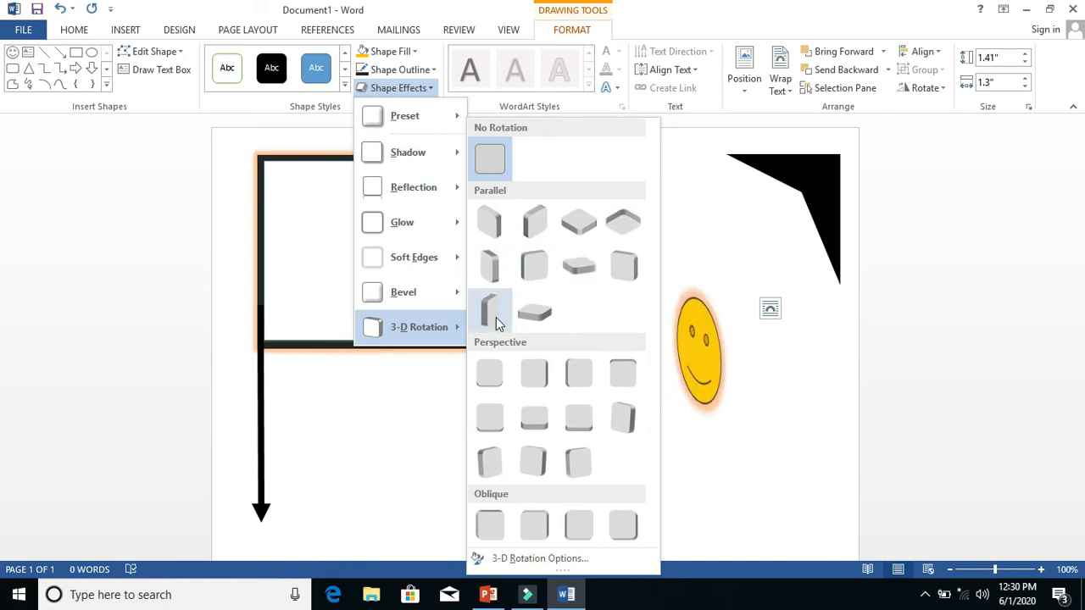
{"action": "left_click", "coordinate": [495, 273]}
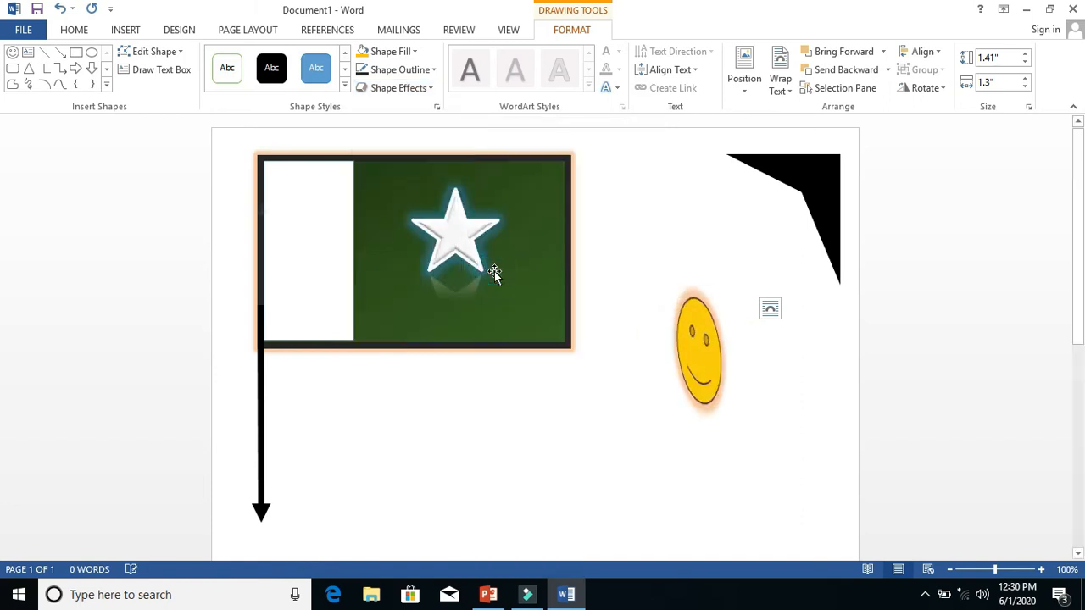
Apply a Parallel 3-D rotation that slightly tilts the flag's white star, and deselect it
{"action": "left_click", "coordinate": [454, 241]}
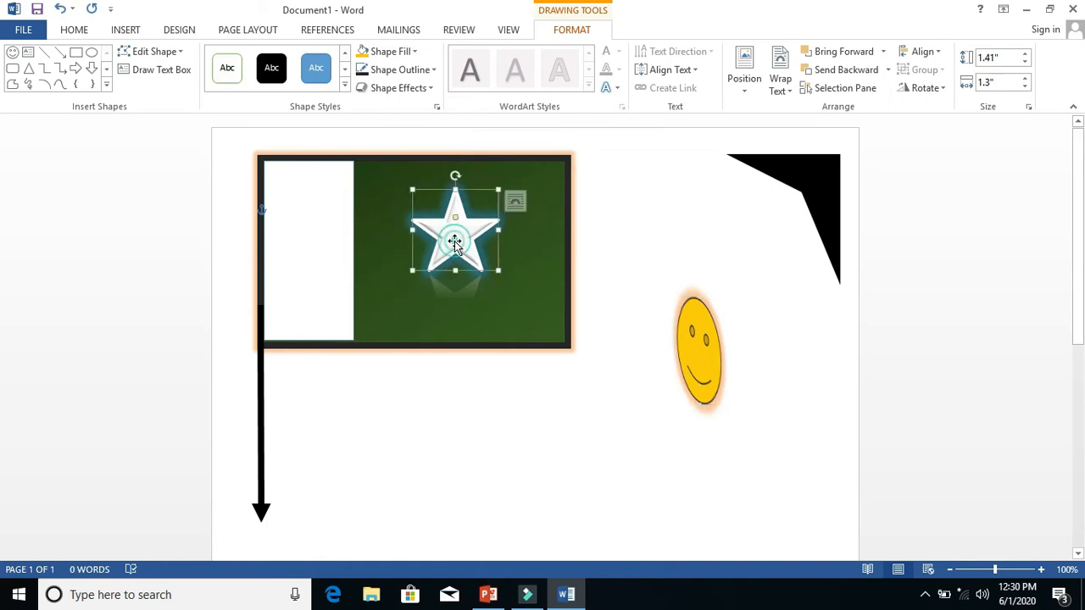
{"action": "left_click", "coordinate": [406, 88]}
{"action": "mouse_move", "coordinate": [439, 331]}
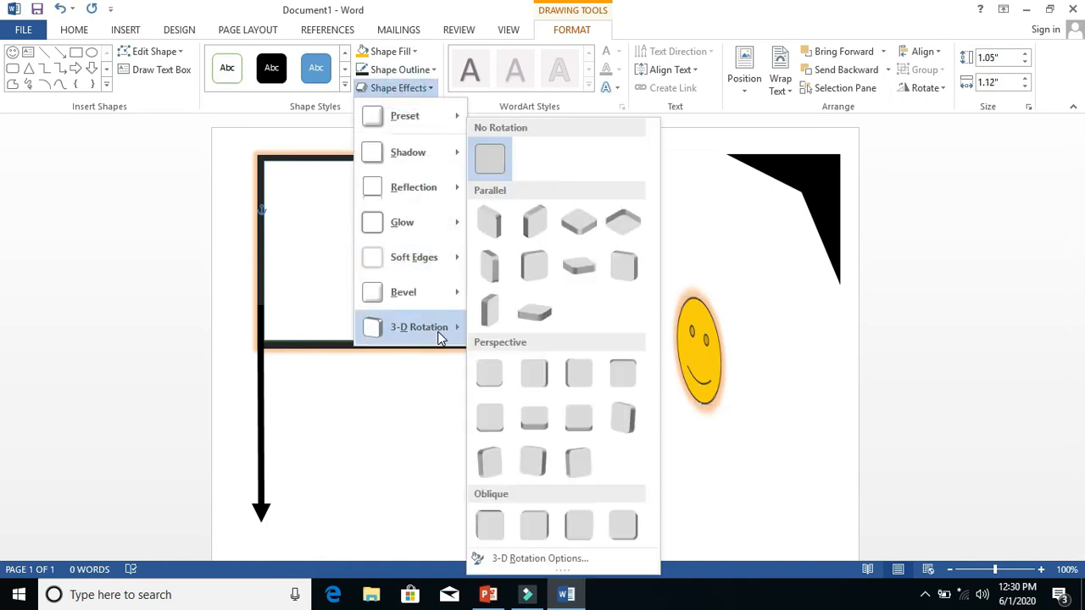
{"action": "left_click", "coordinate": [519, 273]}
{"action": "left_click", "coordinate": [692, 247]}
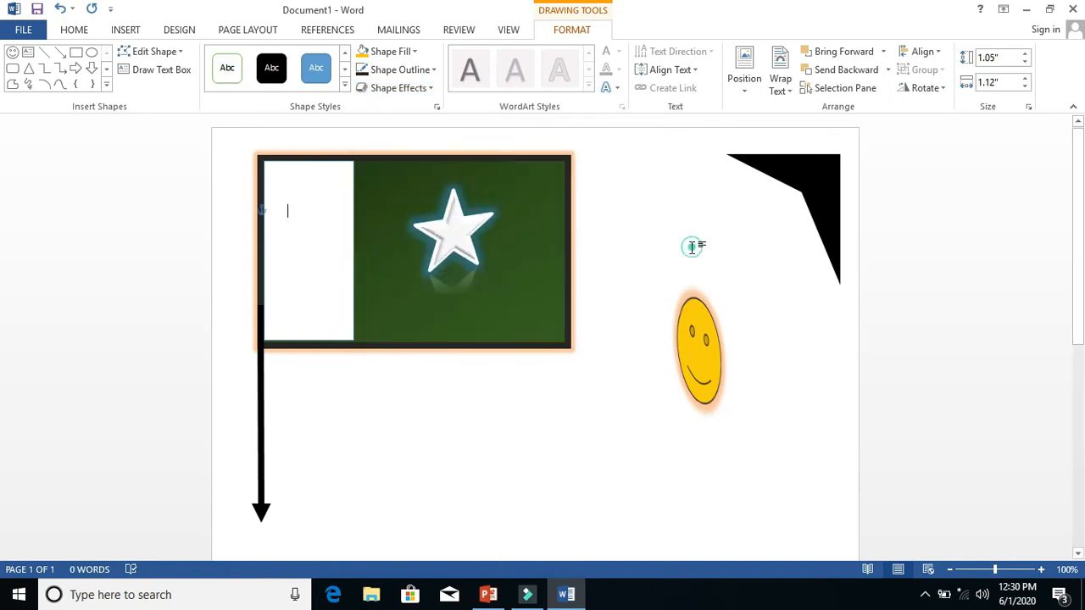
Apply a Parallel 3-D rotation to the flag's green bordered rectangle so that it slants upward to the right
{"action": "left_click", "coordinate": [535, 270]}
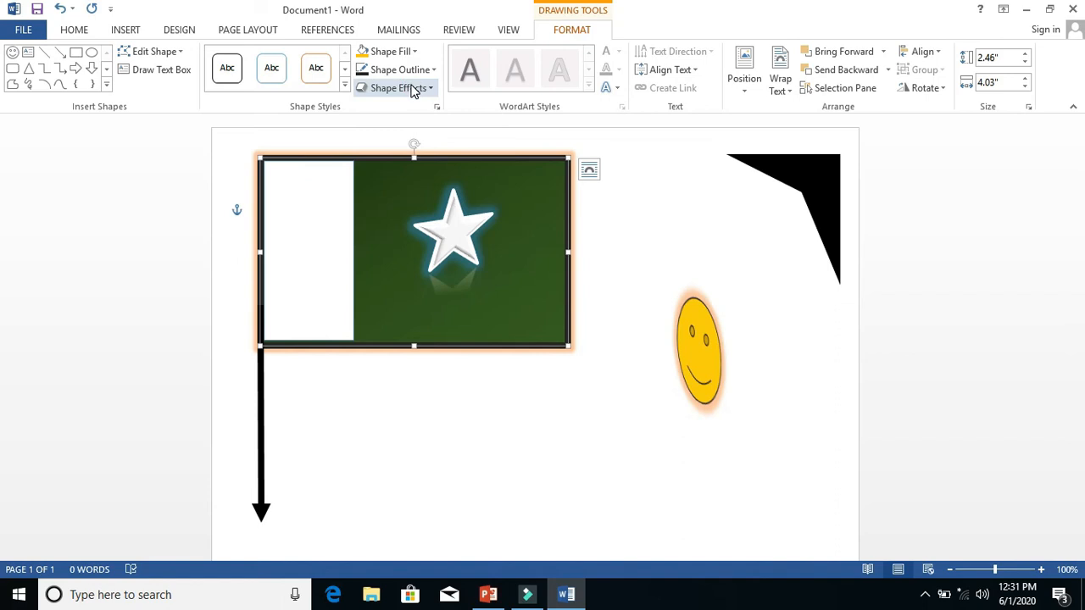
{"action": "left_click", "coordinate": [412, 88]}
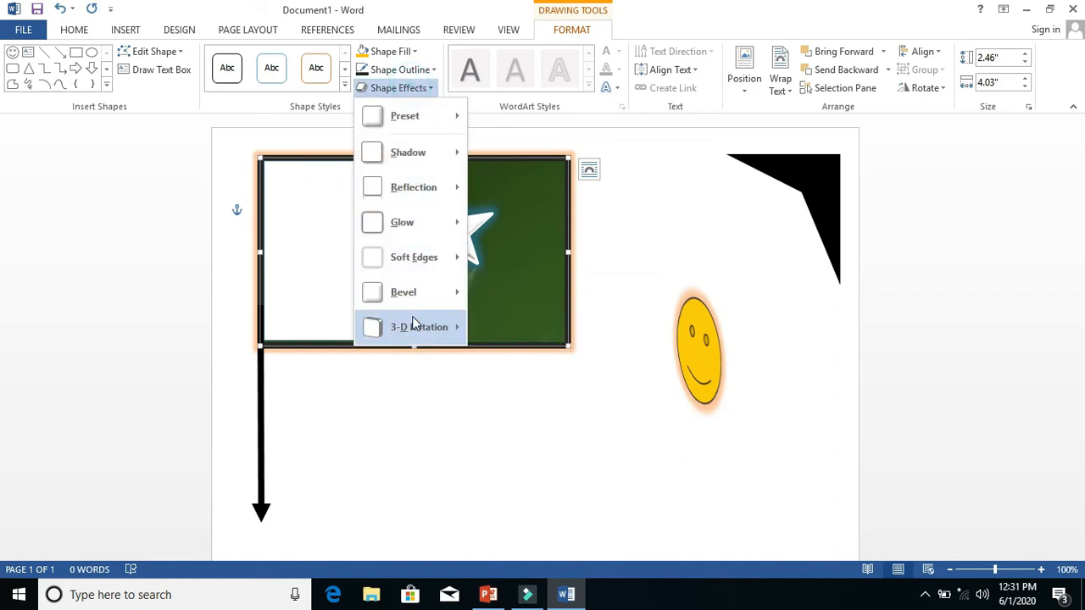
{"action": "mouse_move", "coordinate": [419, 327]}
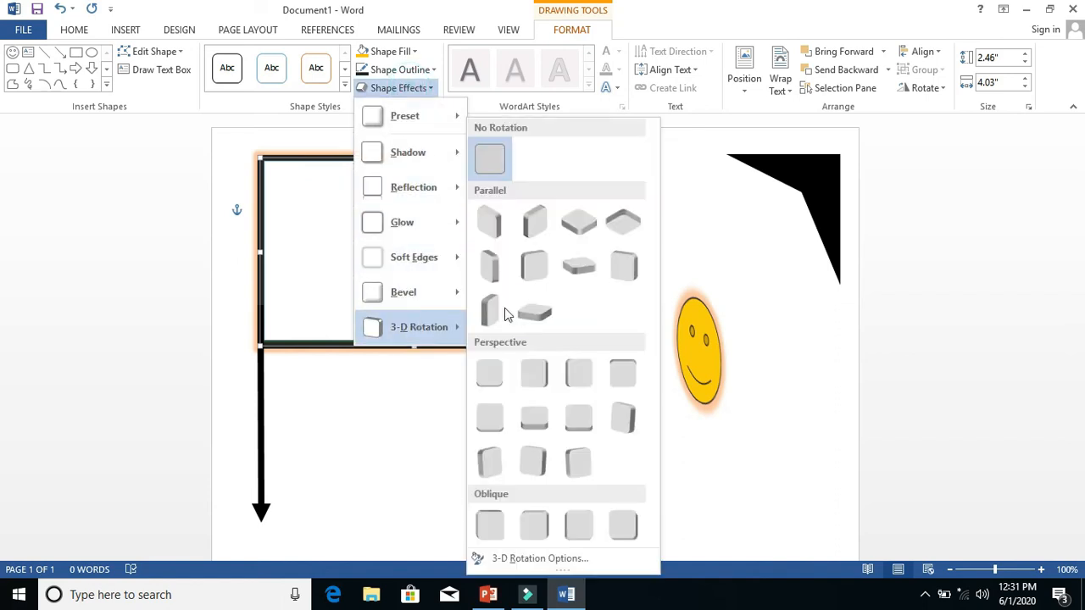
{"action": "left_click", "coordinate": [523, 223]}
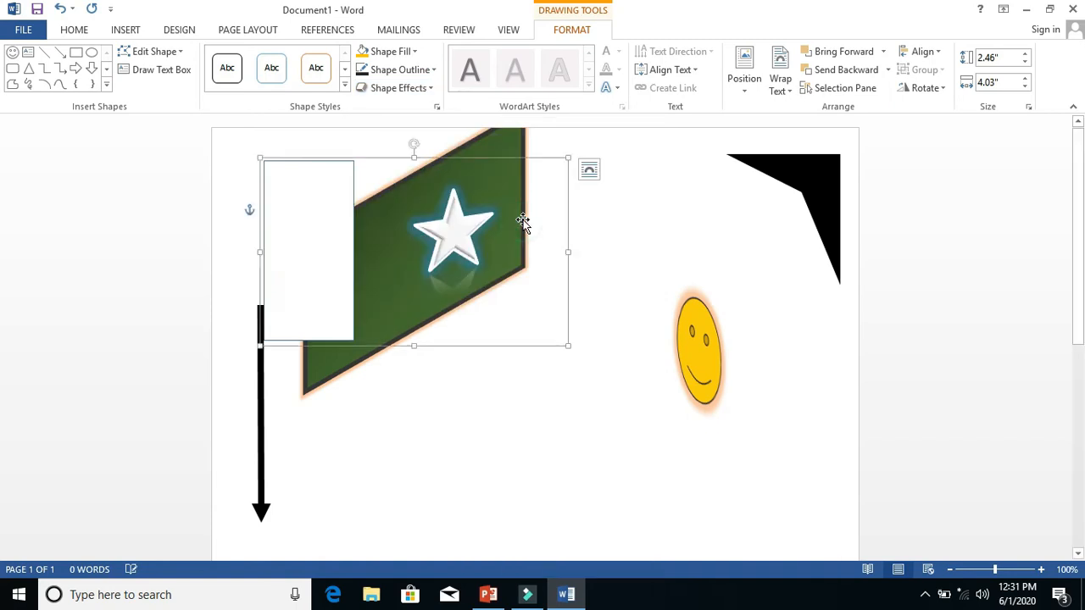
Apply a Parallel 3-D rotation to the flag's white rectangle so that it slants upward to the right like the green shape
{"action": "left_click", "coordinate": [302, 233]}
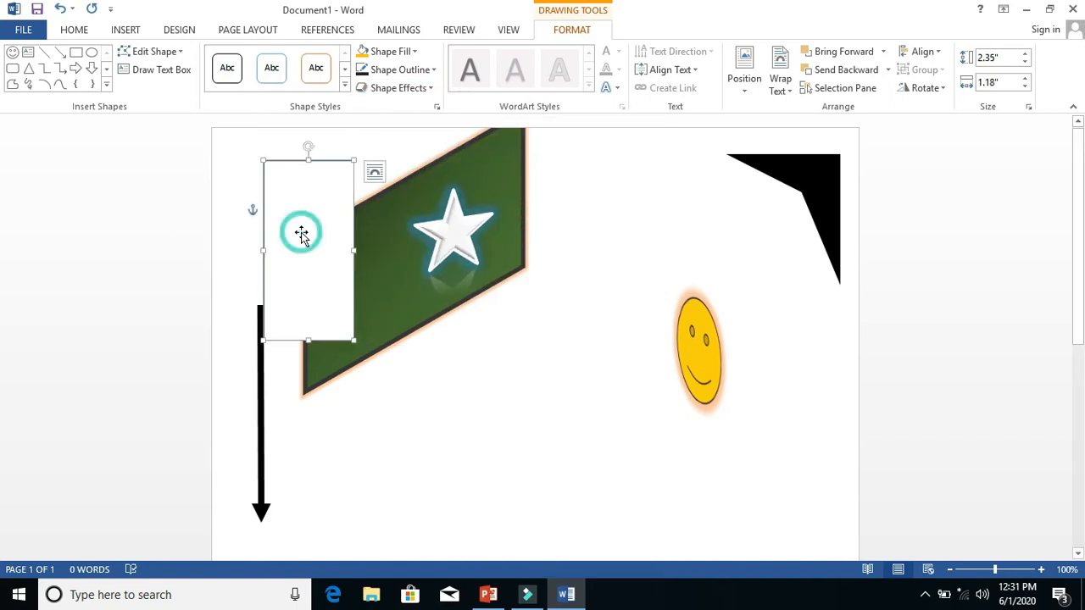
{"action": "left_click", "coordinate": [395, 88]}
{"action": "mouse_move", "coordinate": [403, 335]}
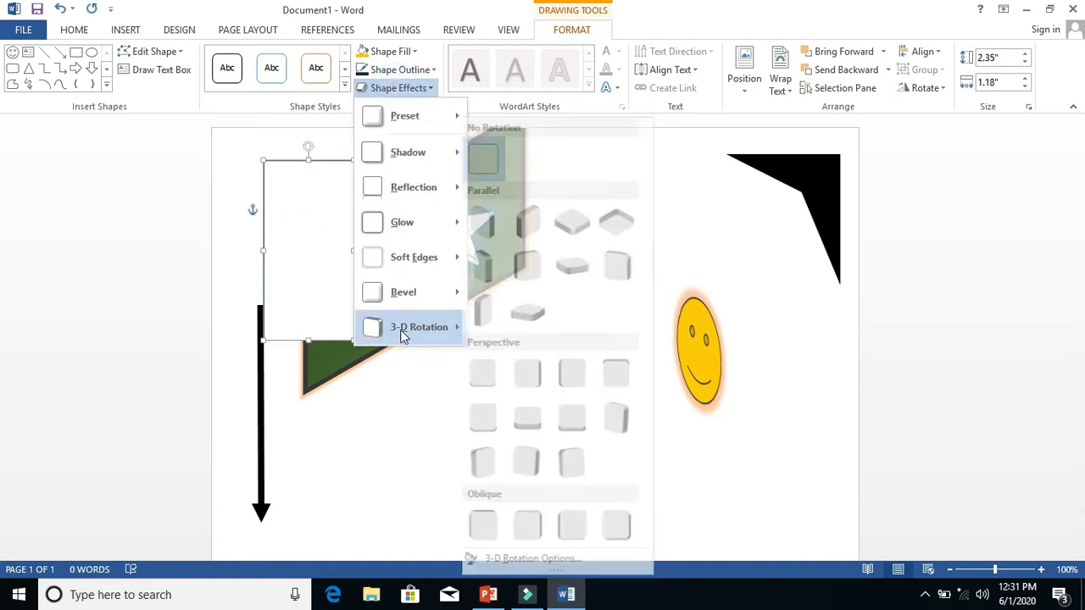
{"action": "left_click", "coordinate": [526, 240]}
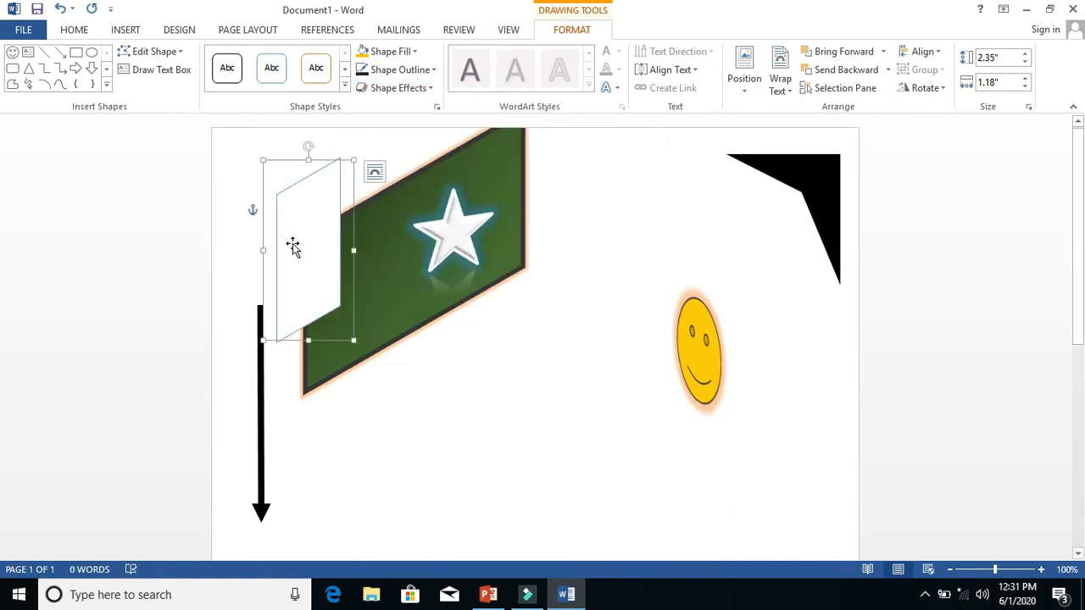
Move the slanted white panel onto the left end of the green flag and align the black arrow pole with its left edge
{"action": "left_click_drag", "start_coordinate": [292, 246], "coordinate": [340, 298]}
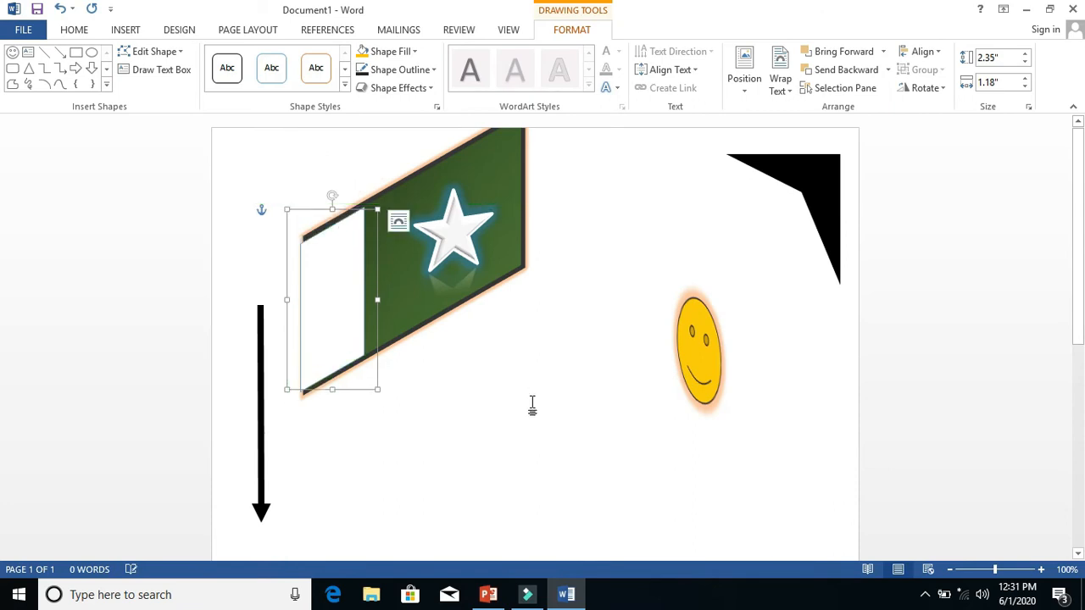
{"action": "left_click", "coordinate": [537, 416]}
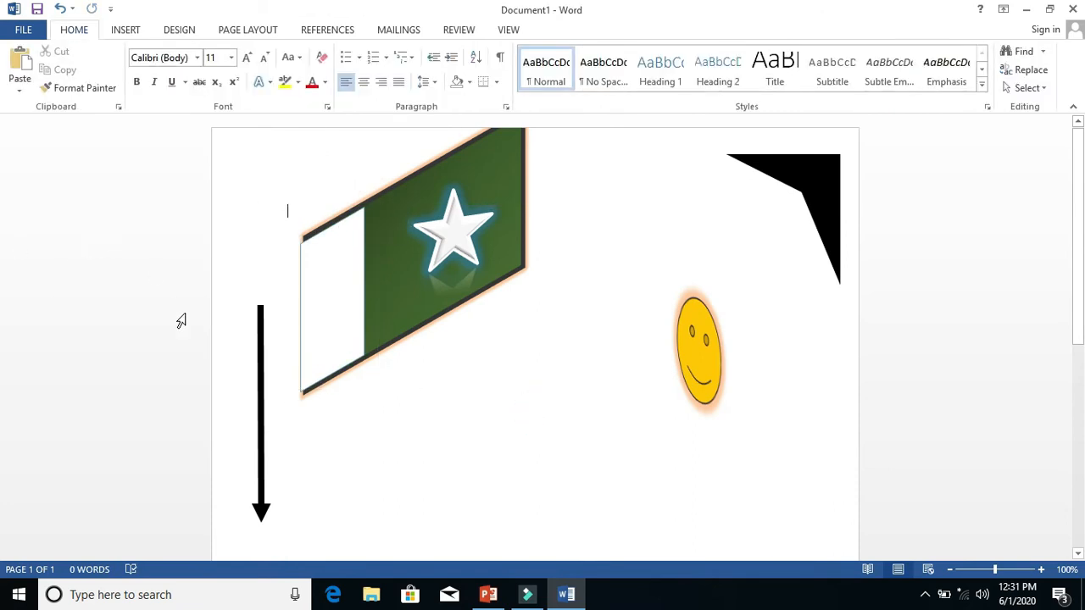
{"action": "left_click_drag", "start_coordinate": [258, 329], "coordinate": [307, 355]}
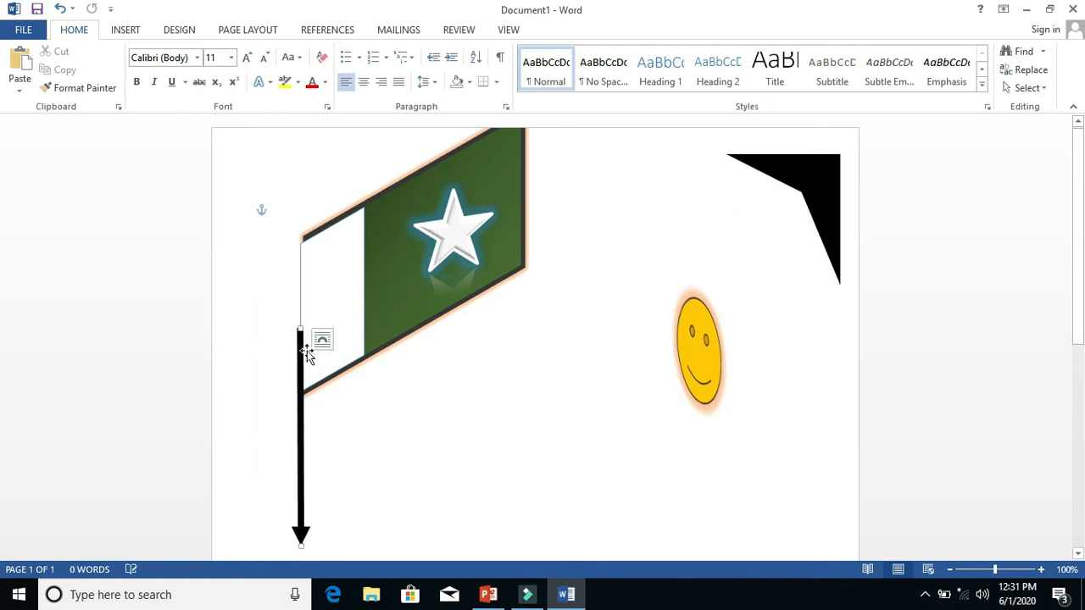
{"action": "left_click", "coordinate": [466, 423]}
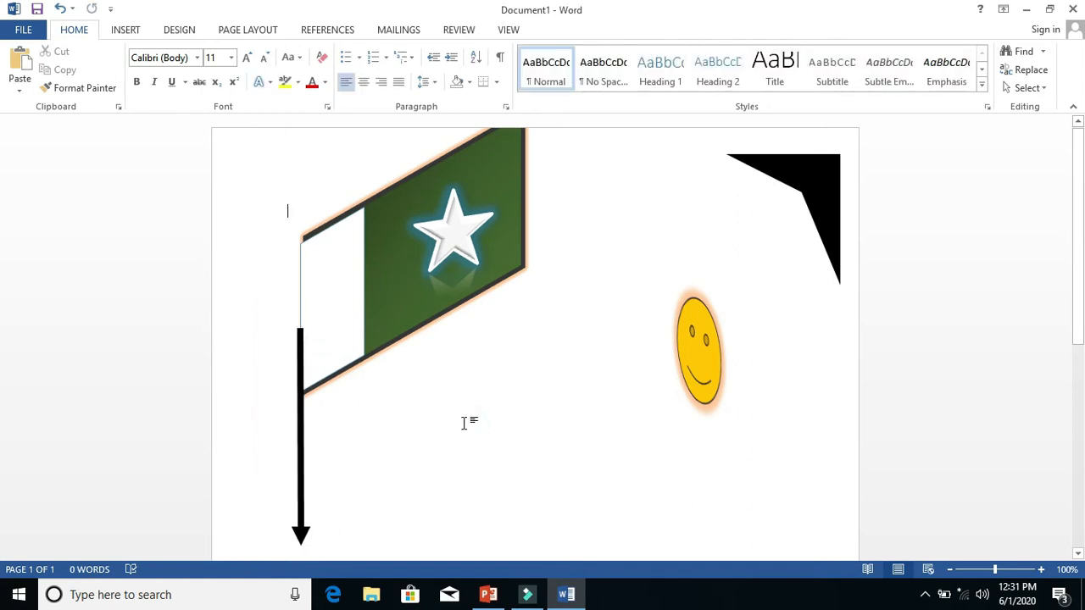
Insert a blank page after the flag drawing and go to its empty area
{"action": "left_click", "coordinate": [127, 29]}
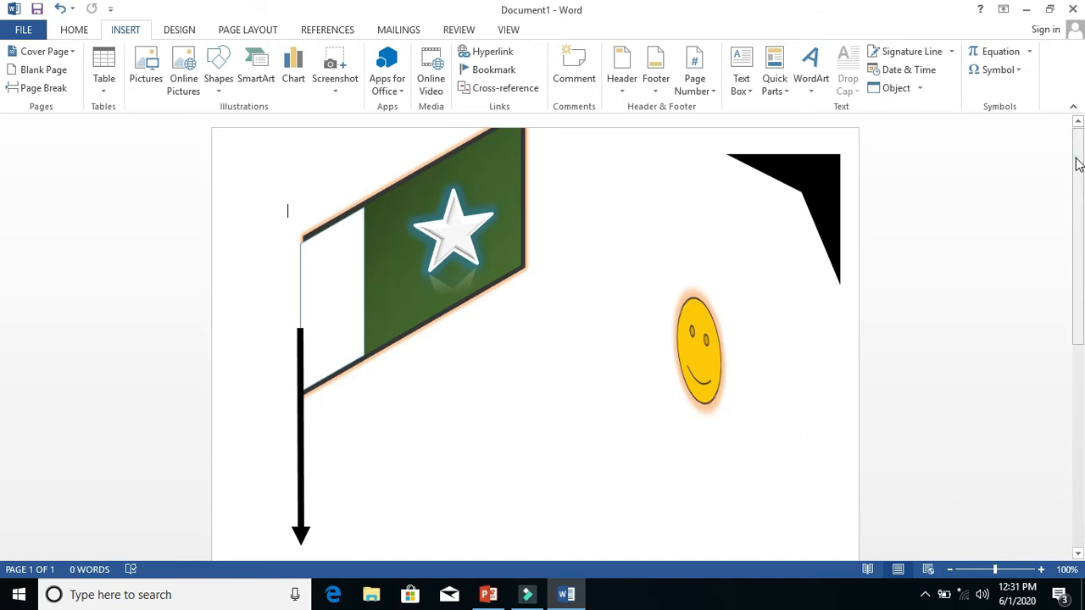
{"action": "left_click", "coordinate": [1070, 377]}
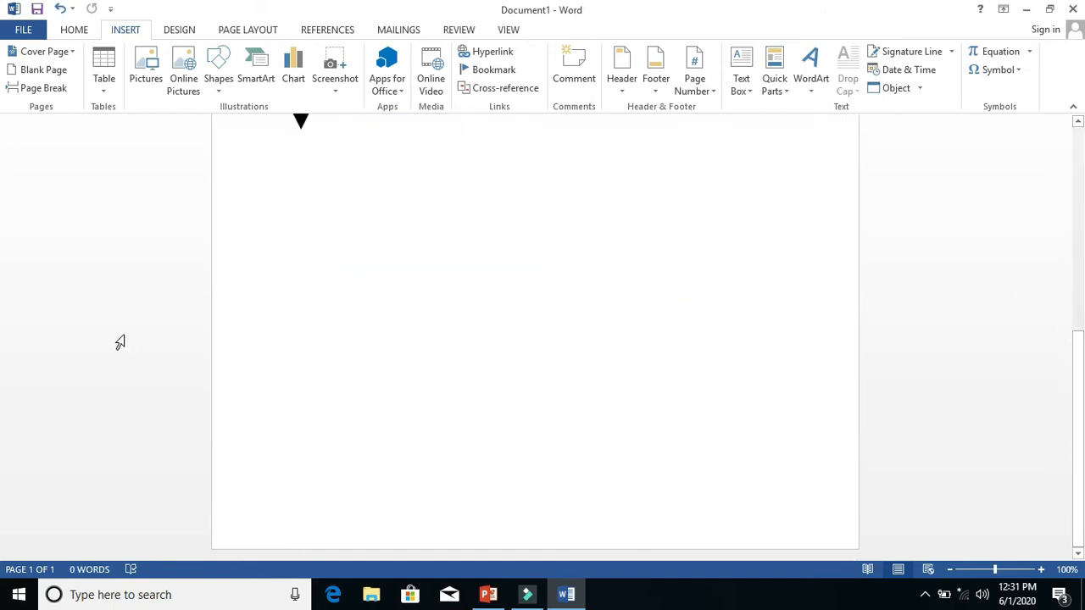
{"action": "left_click", "coordinate": [282, 354]}
{"action": "left_click", "coordinate": [23, 74]}
{"action": "left_click", "coordinate": [395, 214]}
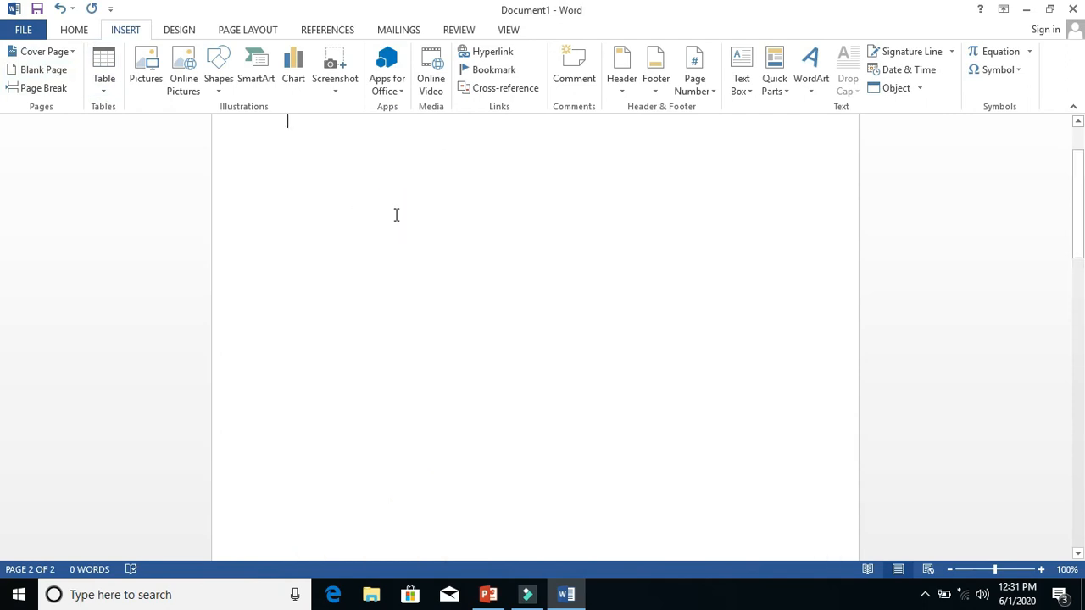
Insert a Basic Cycle SmartArt graphic from the Cycle category on the new page
{"action": "left_click", "coordinate": [264, 82]}
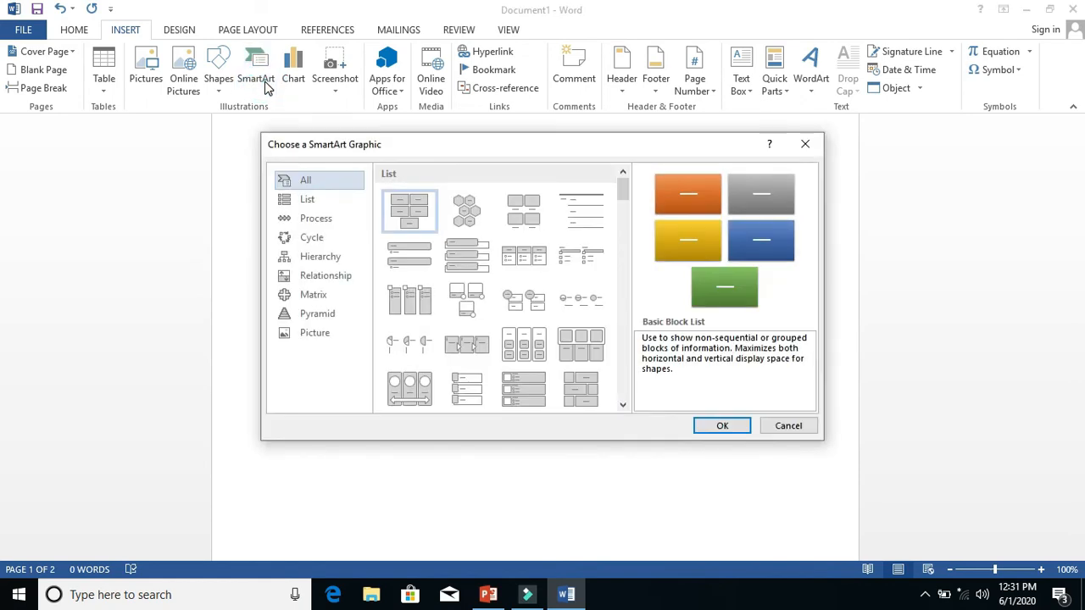
{"action": "left_click", "coordinate": [288, 199]}
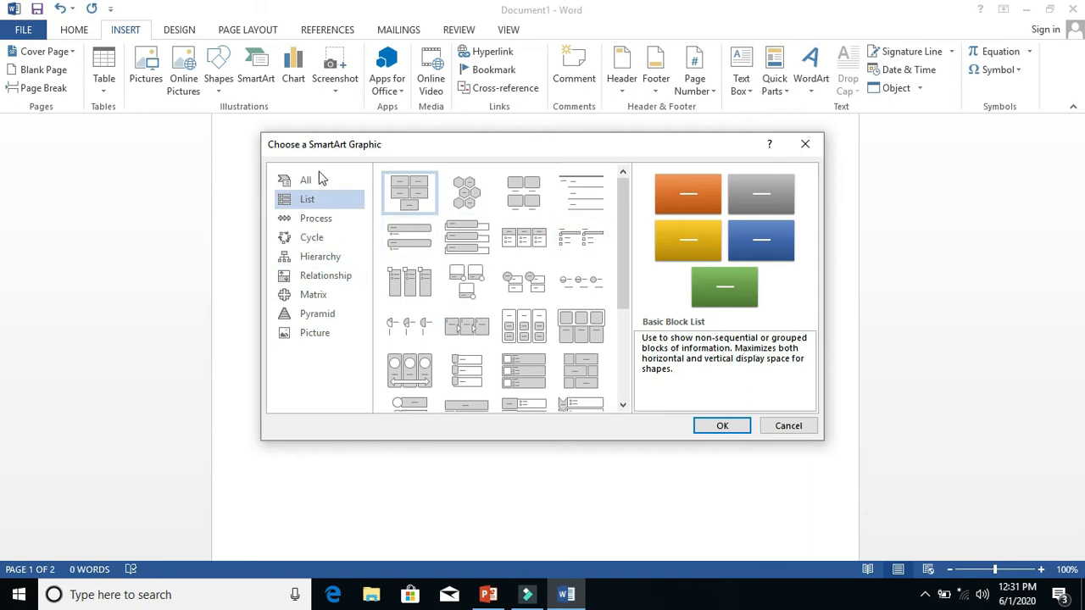
{"action": "left_click", "coordinate": [327, 223]}
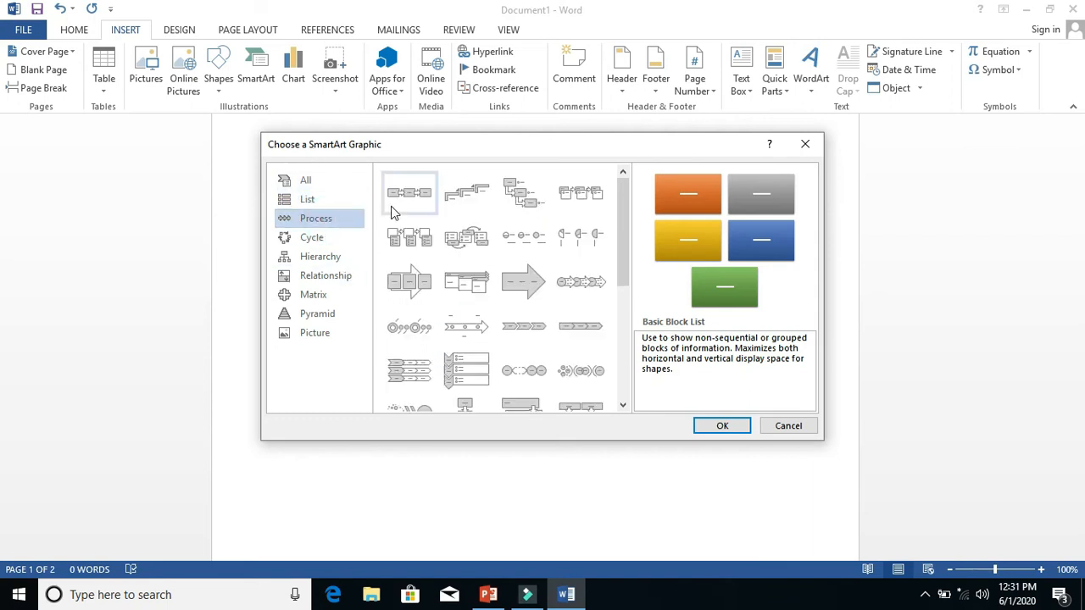
{"action": "left_click", "coordinate": [321, 243]}
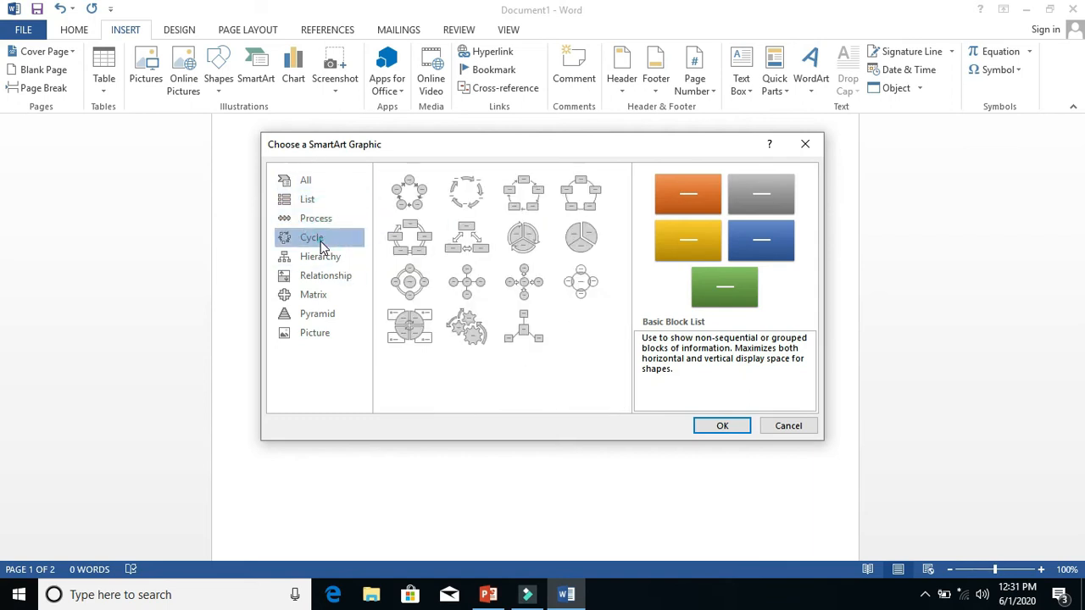
{"action": "left_click", "coordinate": [416, 211]}
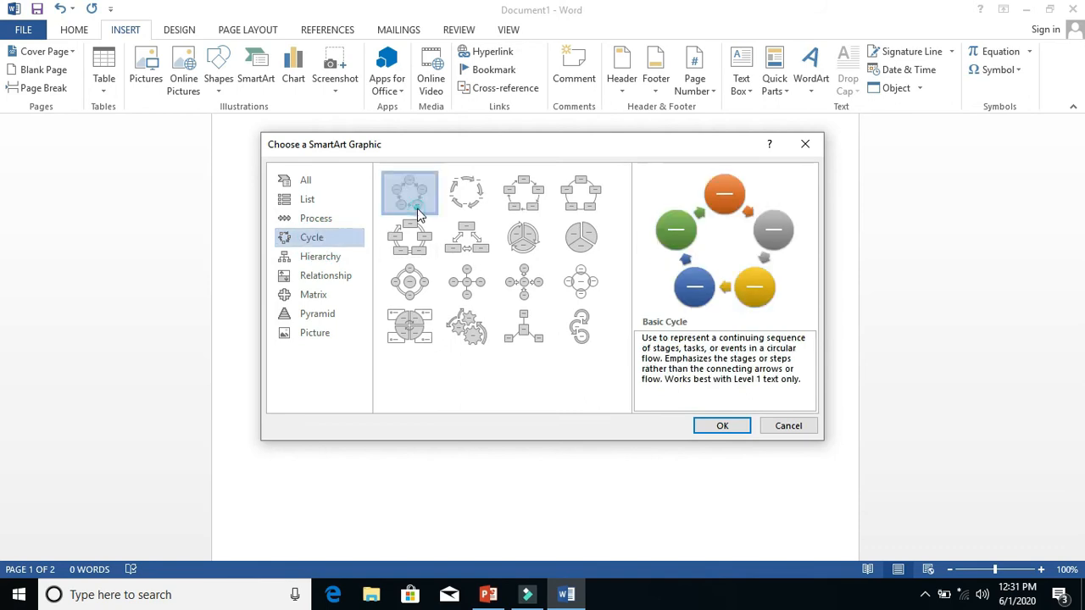
{"action": "left_click", "coordinate": [727, 426]}
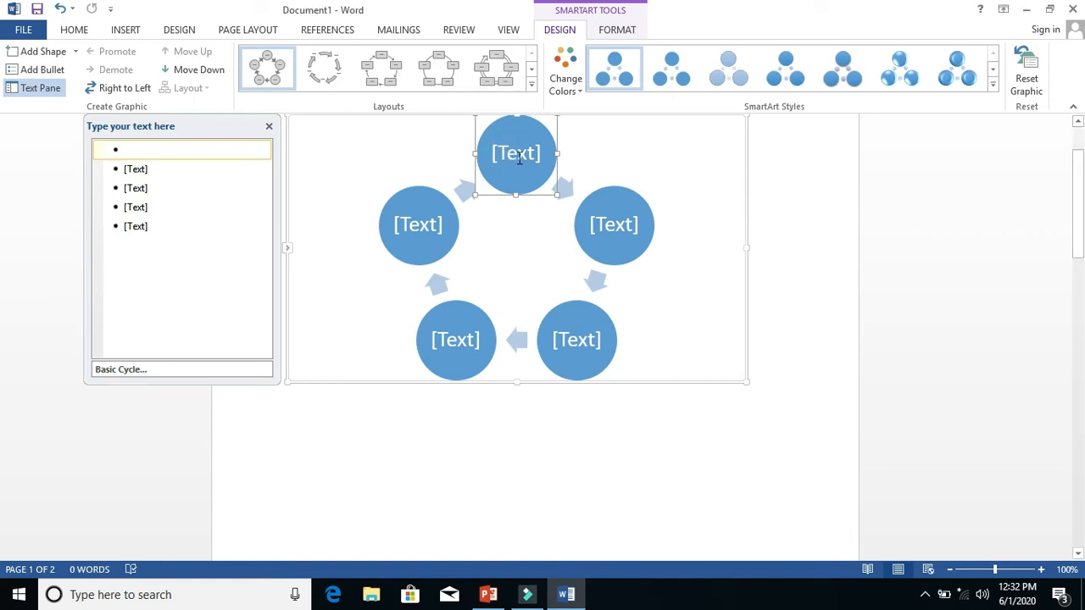
Enter "a" in the cycle's top circle and recolor the graphic with the first Colorful scheme
{"action": "left_click", "coordinate": [519, 159]}
{"action": "type", "text": "a"}
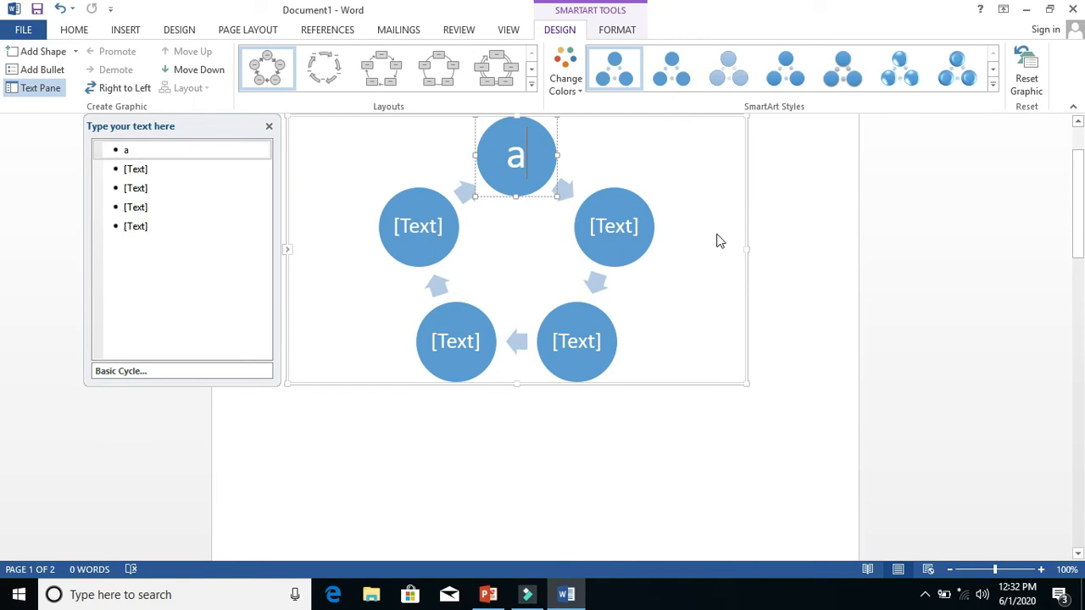
{"action": "left_click", "coordinate": [646, 227]}
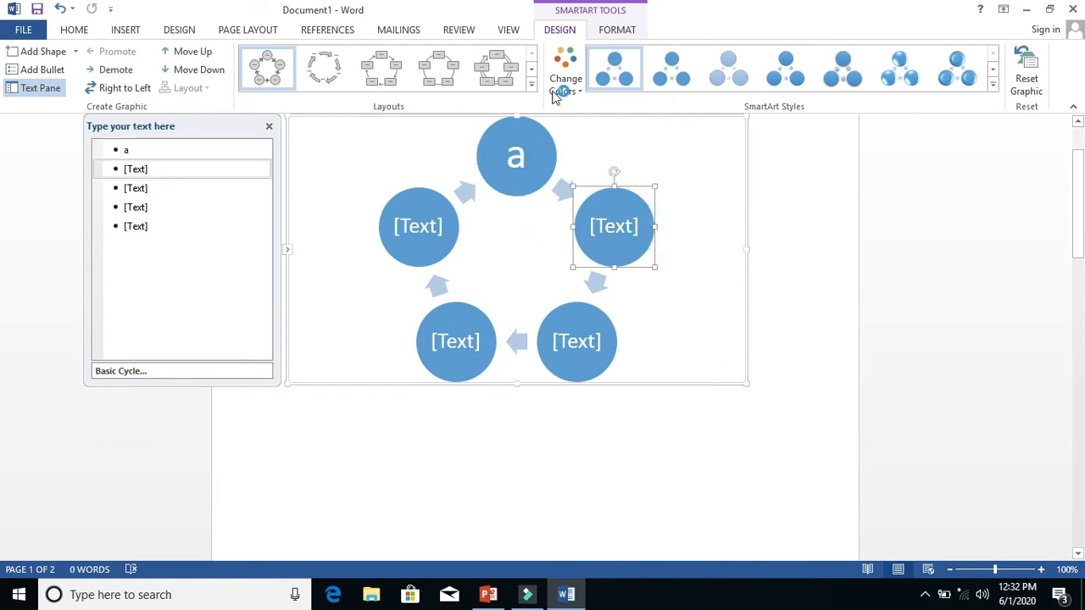
{"action": "left_click", "coordinate": [566, 86]}
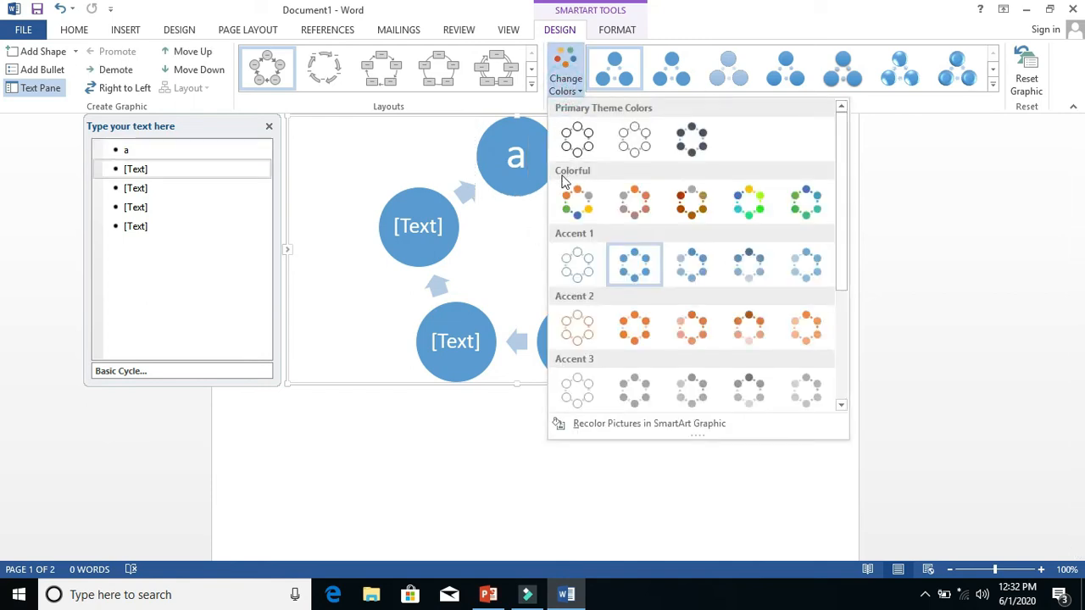
{"action": "left_click", "coordinate": [581, 199]}
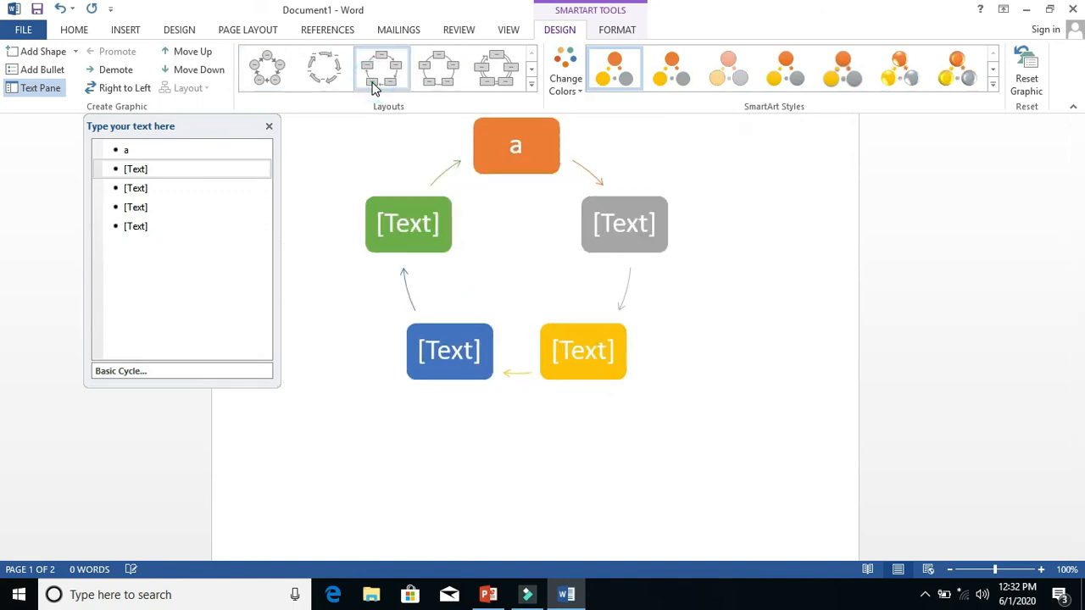
Switch the cycle graphic to Nondirectional Cycle and on to the thick circular-arrow layout, and delete the whole graphic
{"action": "left_click", "coordinate": [441, 74]}
{"action": "left_click", "coordinate": [502, 75]}
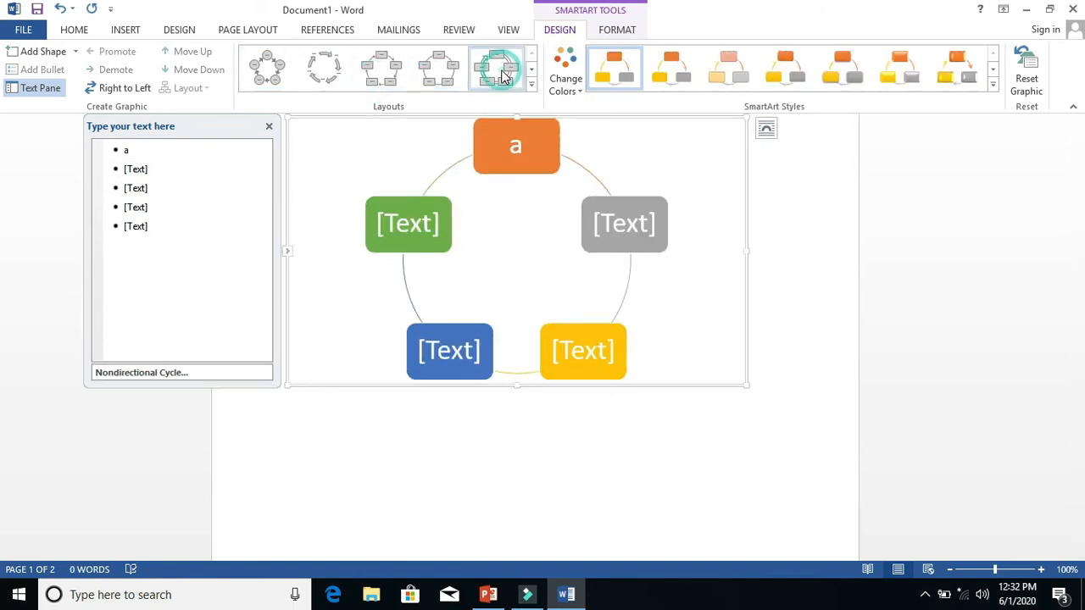
{"action": "left_click", "coordinate": [270, 128]}
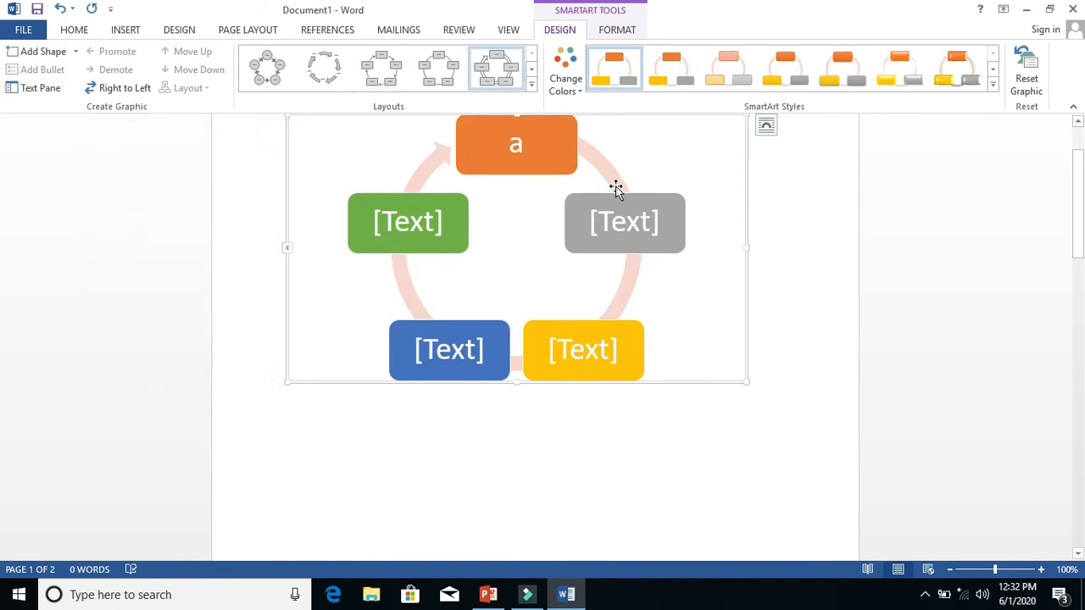
{"action": "key", "text": "Delete"}
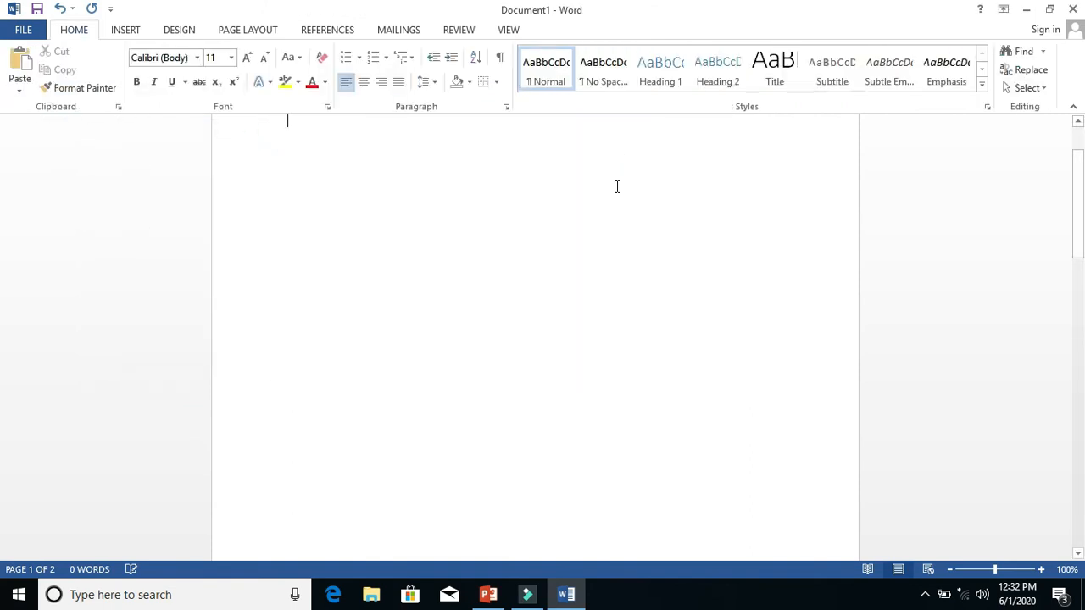
Insert a Name and Title Organization Chart from the SmartArt Hierarchy category
{"action": "left_click", "coordinate": [113, 32]}
{"action": "left_click", "coordinate": [244, 87]}
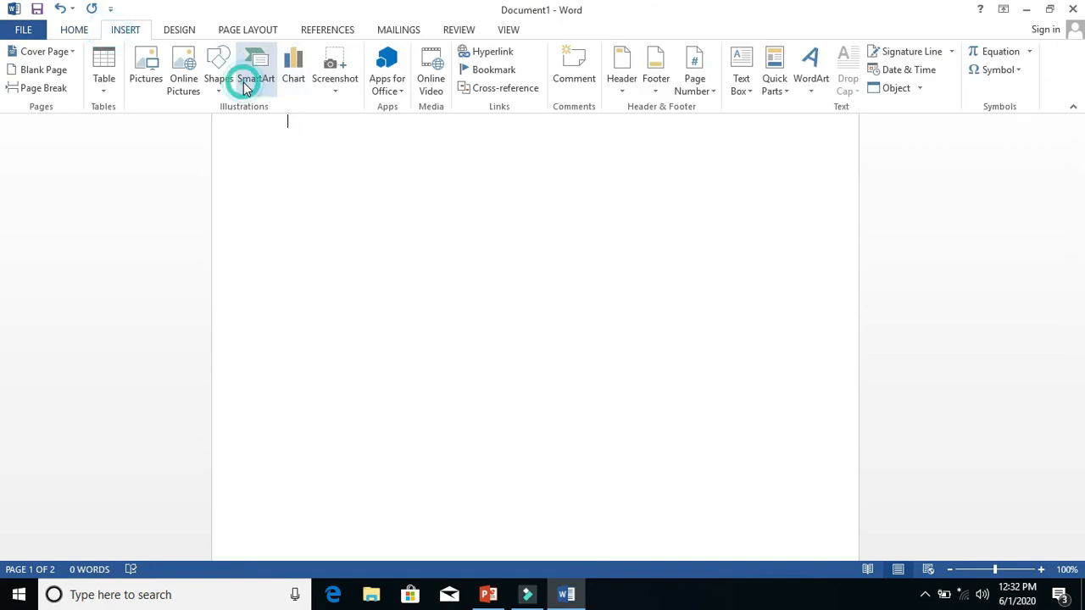
{"action": "left_click", "coordinate": [321, 209]}
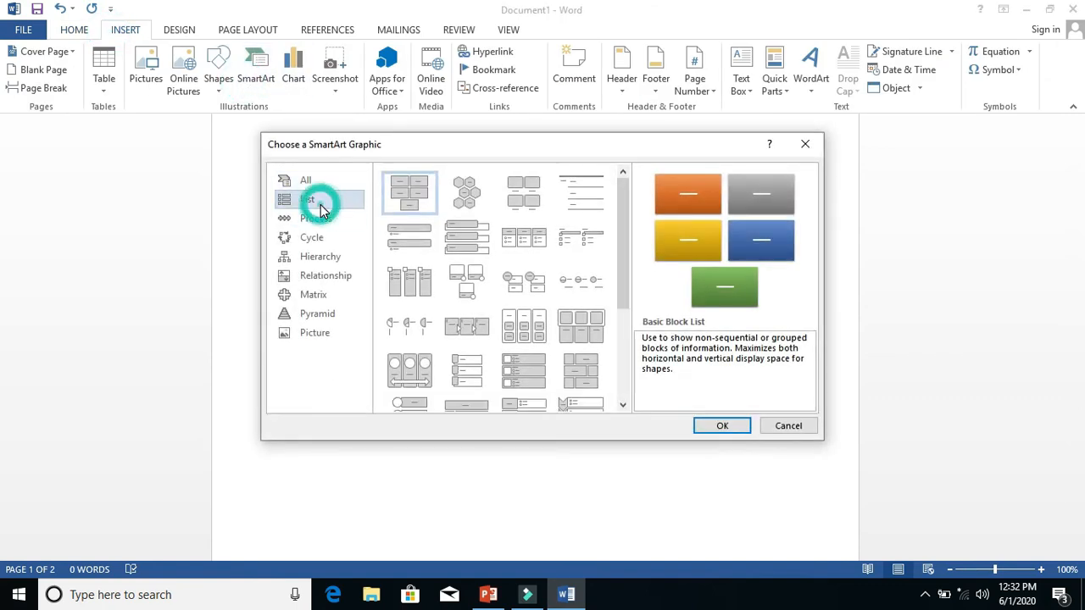
{"action": "left_click", "coordinate": [322, 218]}
{"action": "left_click", "coordinate": [319, 262]}
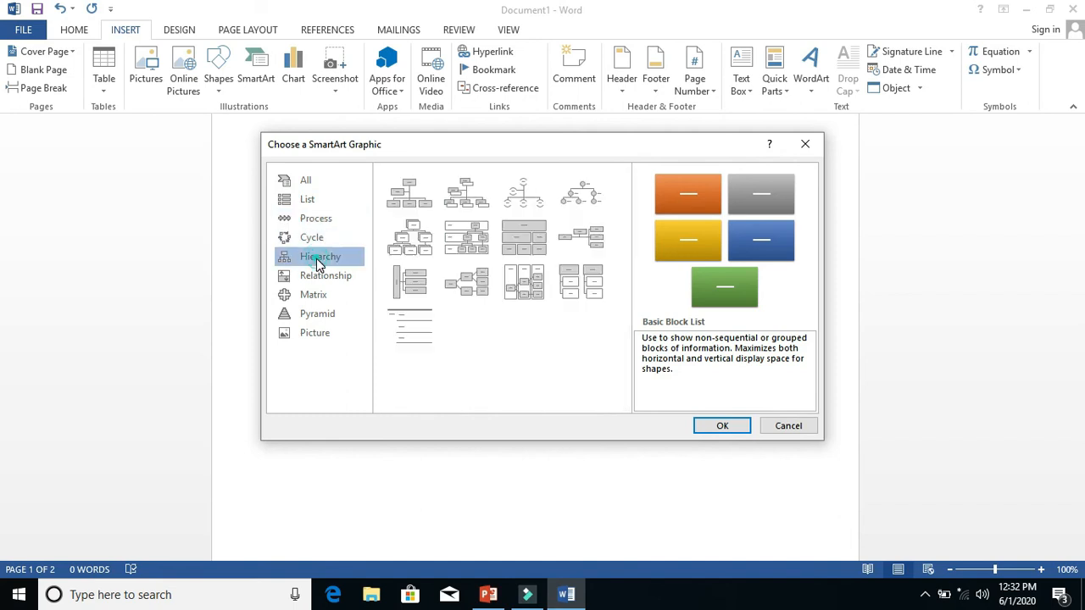
{"action": "left_click", "coordinate": [486, 208]}
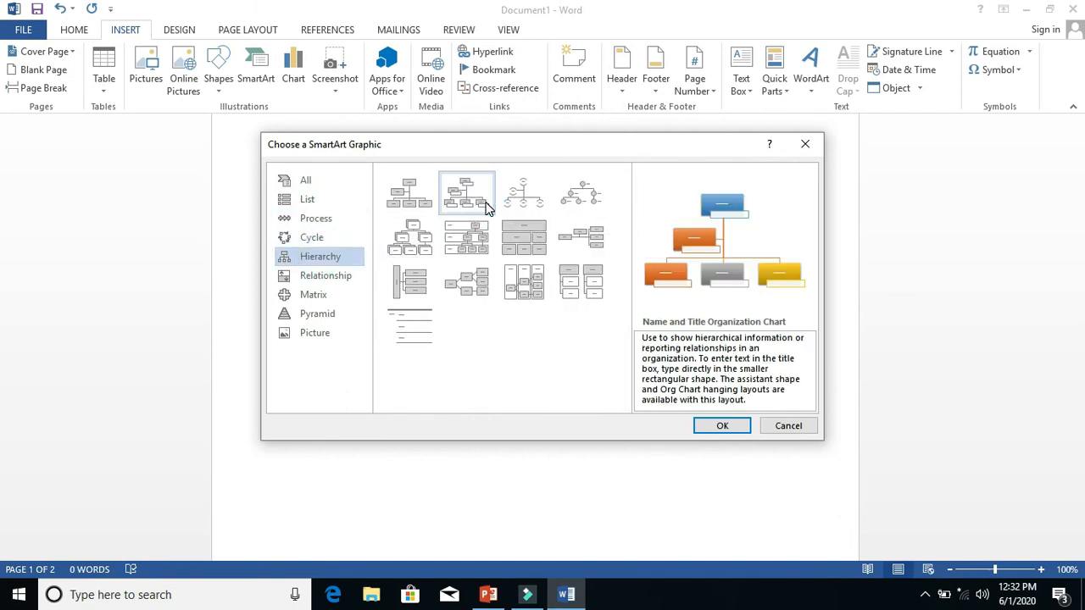
{"action": "left_click", "coordinate": [746, 428]}
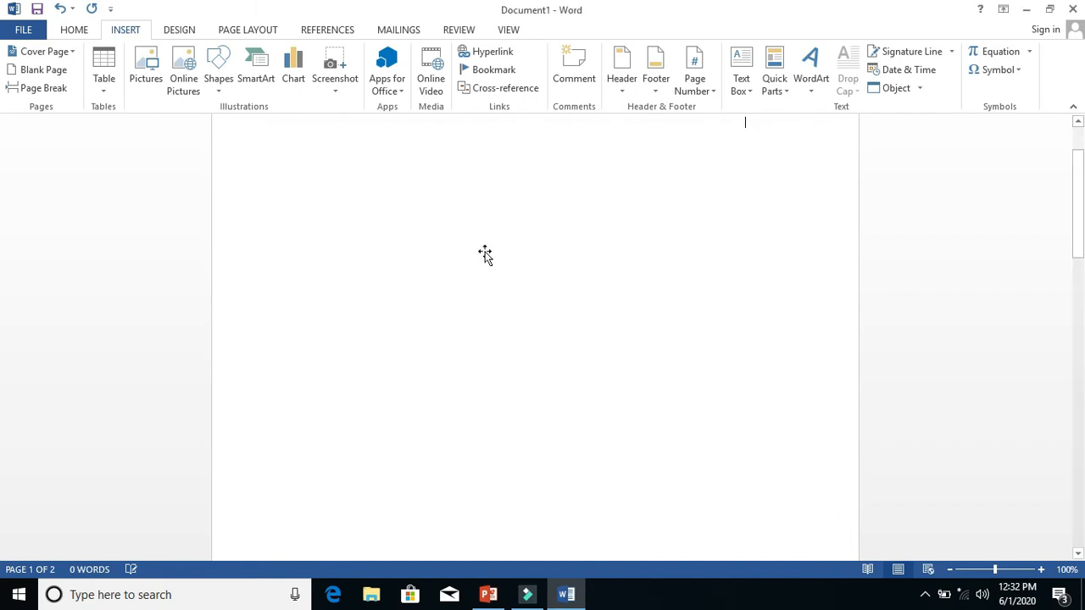
Recolor the organization chart with the first Colorful scheme and label its top box "dir"
{"action": "left_click", "coordinate": [497, 140]}
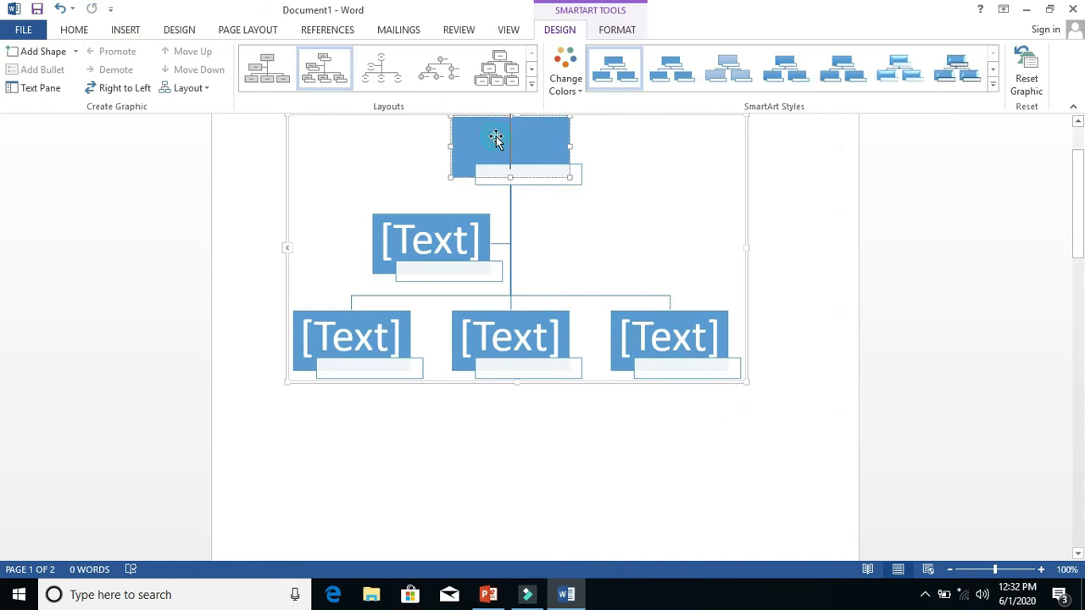
{"action": "left_click", "coordinate": [565, 84]}
{"action": "left_click", "coordinate": [574, 209]}
{"action": "left_click", "coordinate": [549, 163]}
{"action": "type", "text": "dir"}
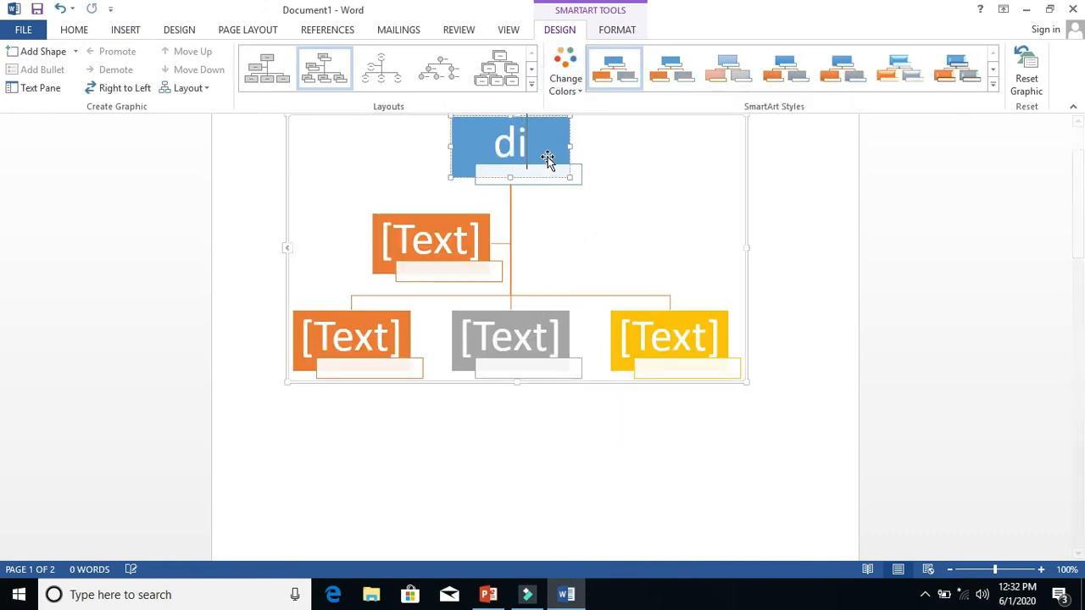
Label the organization chart's assistant box "prin" and the first two lower boxes "jaj" and "abba"
{"action": "left_click", "coordinate": [406, 248]}
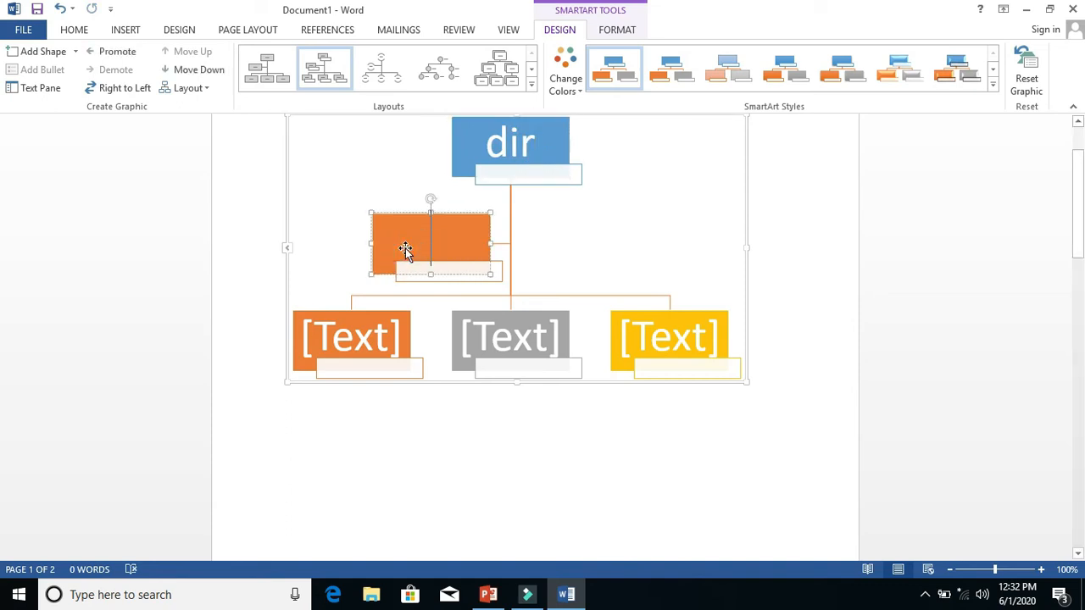
{"action": "type", "text": "prin"}
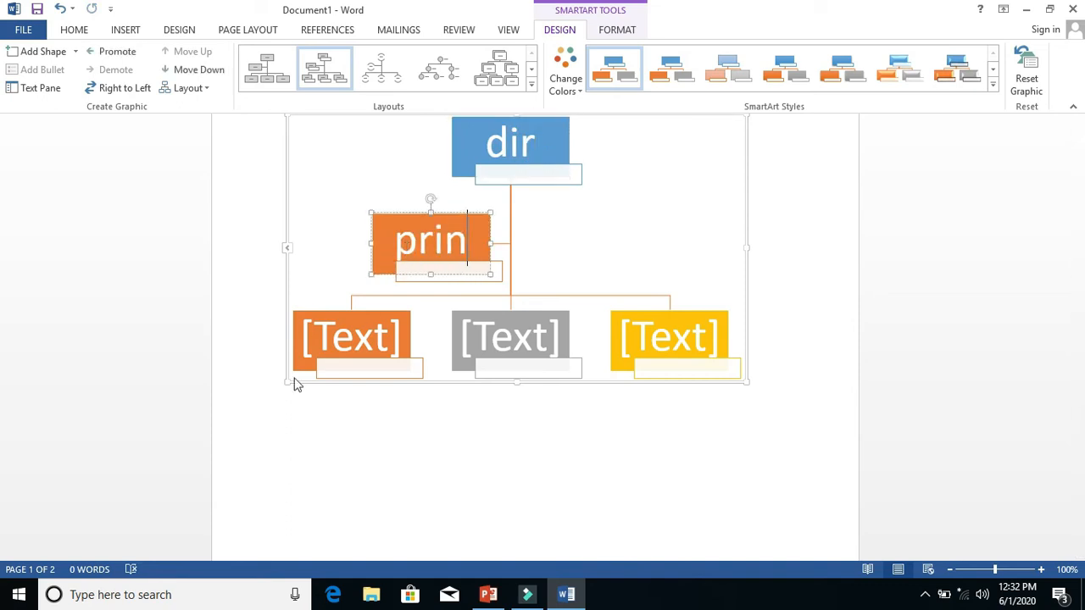
{"action": "left_click", "coordinate": [346, 345]}
{"action": "type", "text": "jaj"}
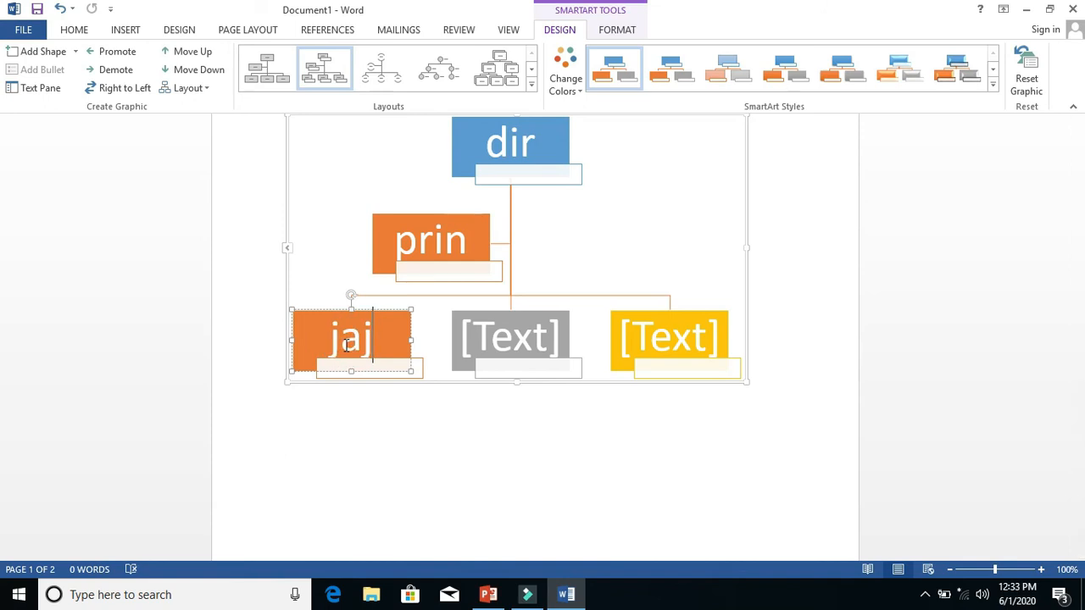
{"action": "left_click", "coordinate": [503, 350]}
{"action": "type", "text": "abba"}
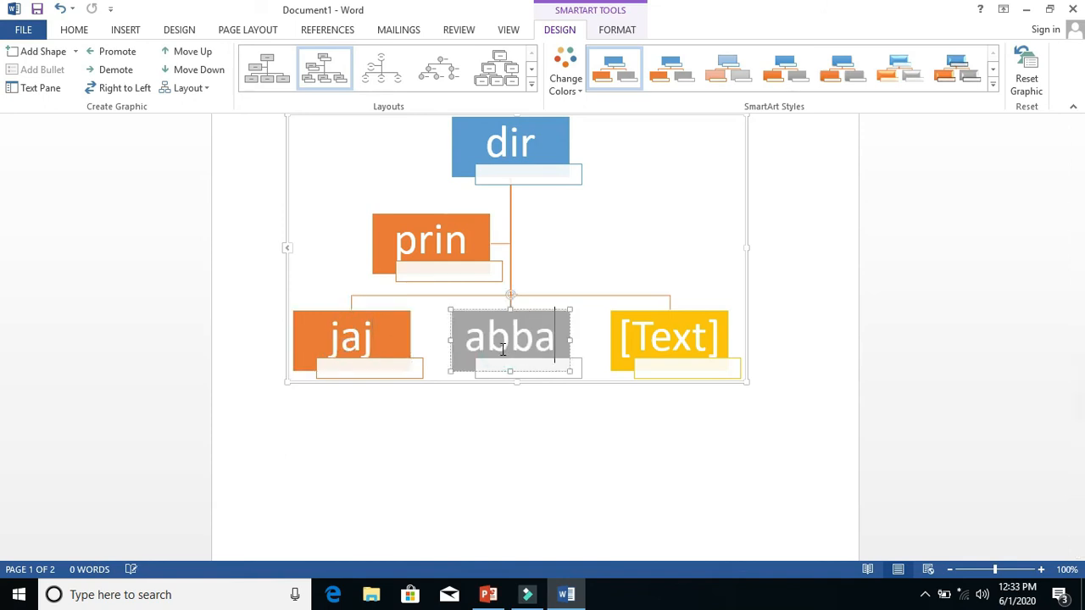
{"action": "left_click", "coordinate": [691, 341]}
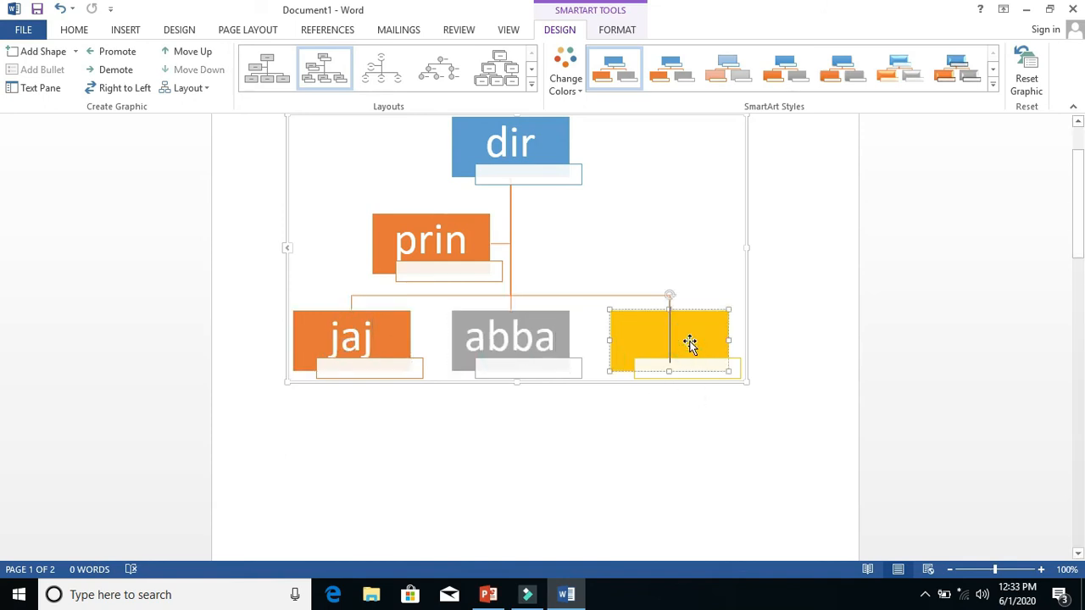
Delete the whole organization chart from the page
{"action": "left_click", "coordinate": [650, 233]}
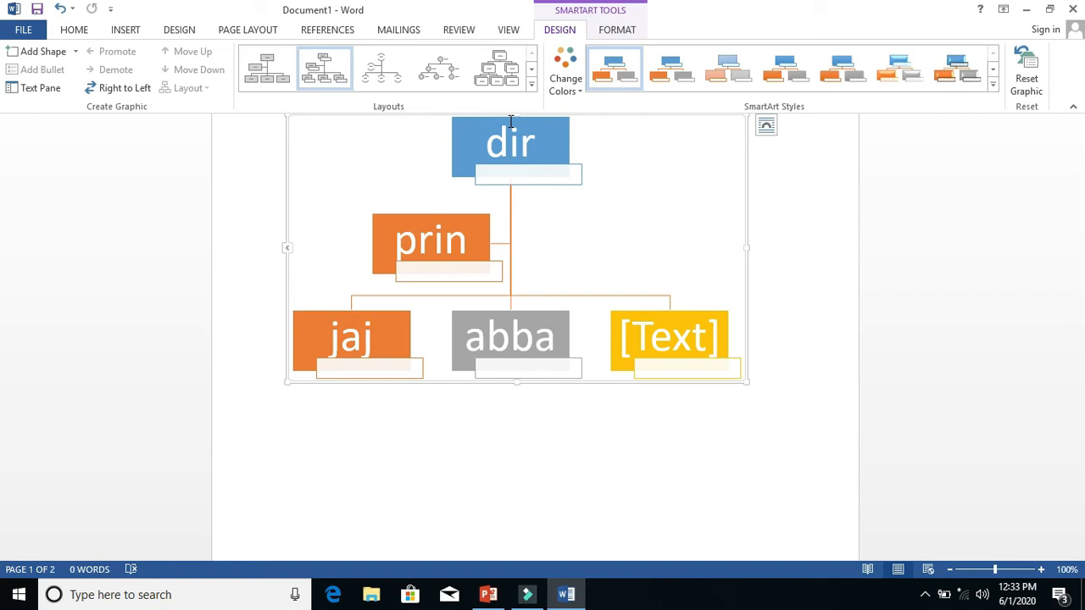
{"action": "left_click", "coordinate": [712, 184]}
{"action": "key", "text": "Delete"}
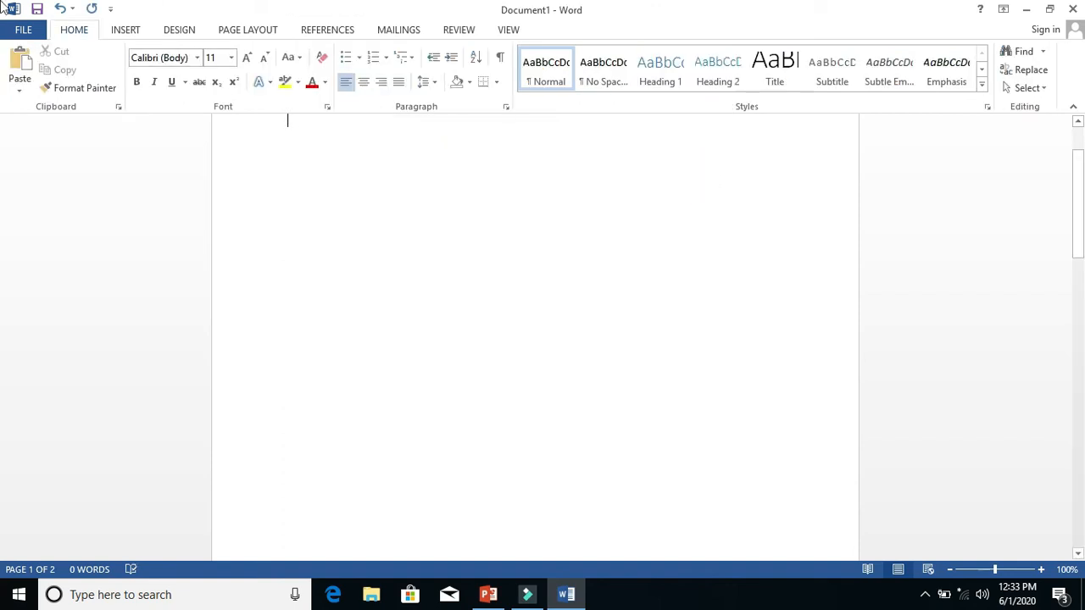
Insert the upright three-level pyramid, the first layout in the SmartArt Pyramid category
{"action": "left_click", "coordinate": [119, 37]}
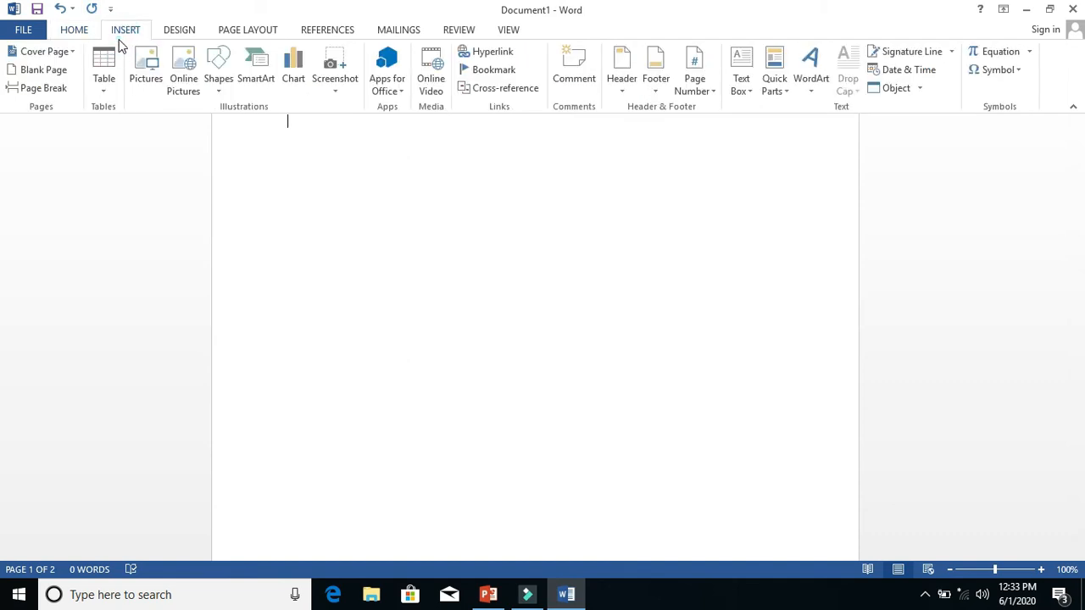
{"action": "left_click", "coordinate": [241, 88]}
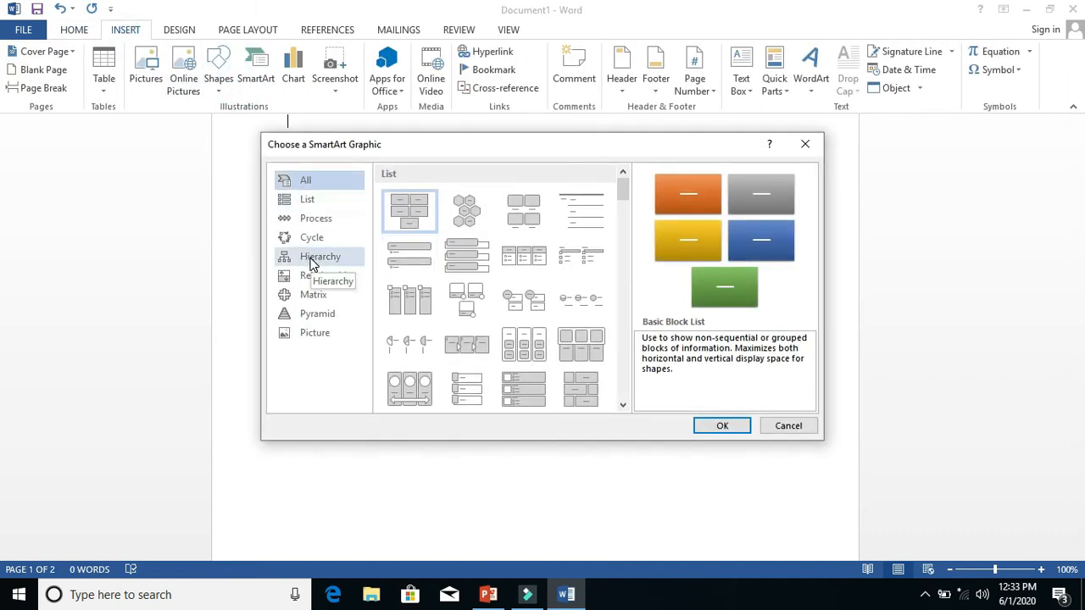
{"action": "left_click", "coordinate": [313, 257]}
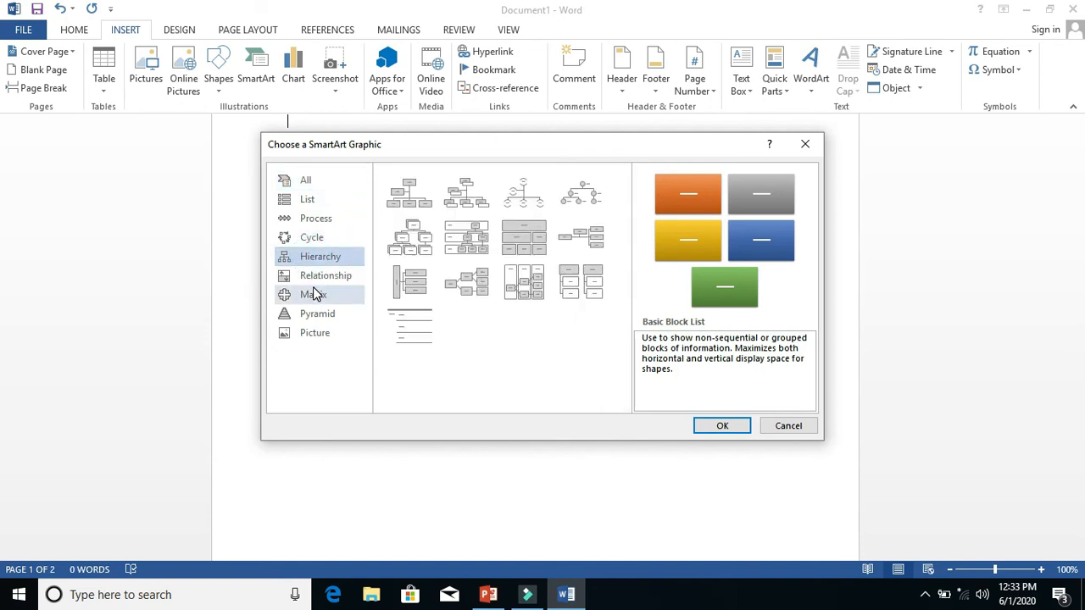
{"action": "left_click", "coordinate": [317, 291]}
{"action": "left_click", "coordinate": [320, 277]}
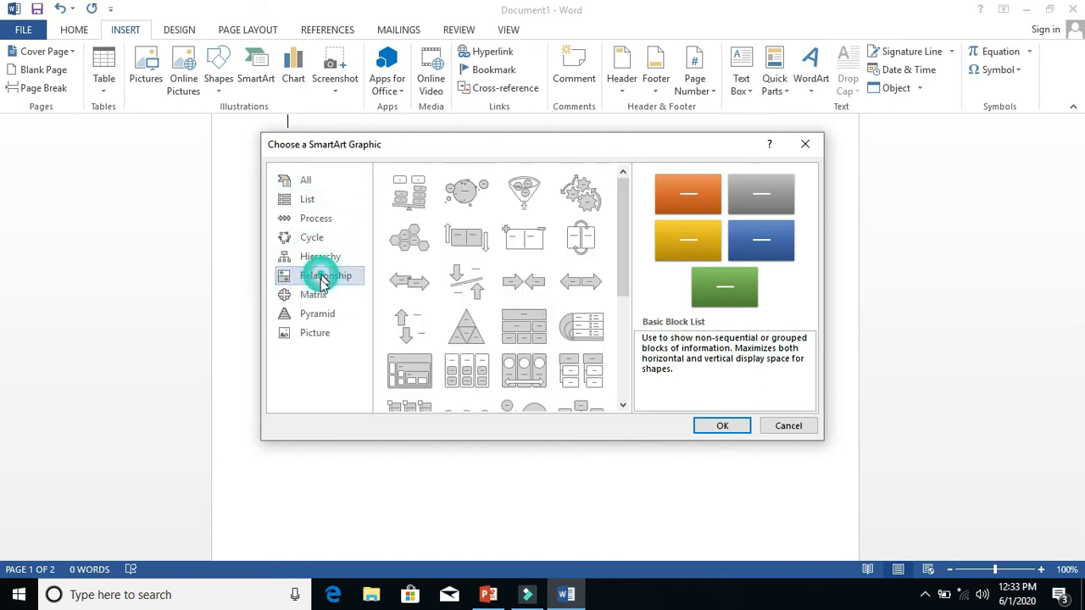
{"action": "left_click", "coordinate": [318, 314]}
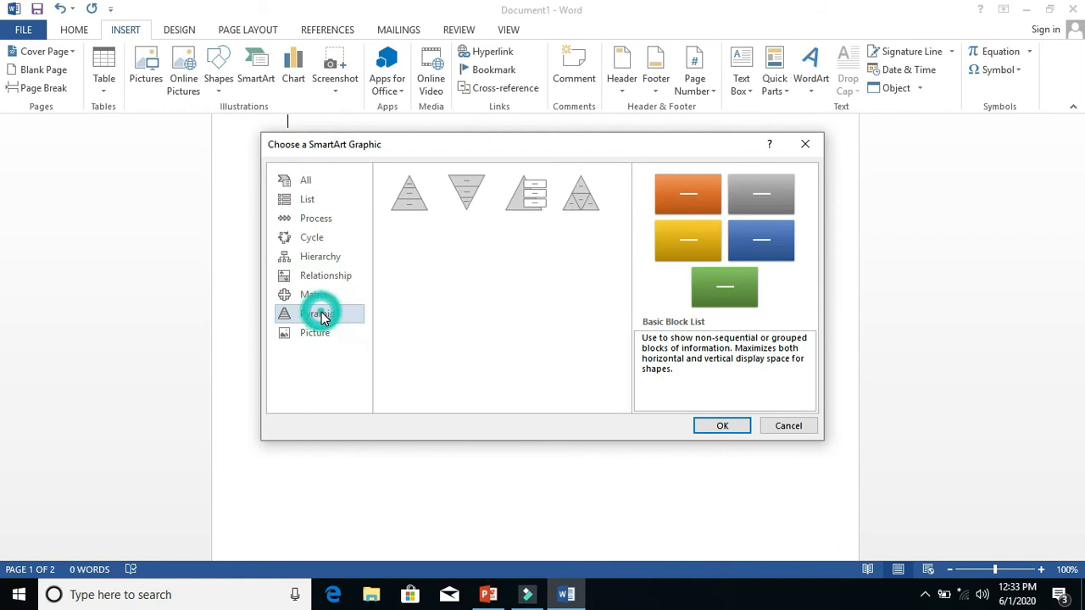
{"action": "left_click", "coordinate": [425, 195]}
{"action": "left_click", "coordinate": [741, 432]}
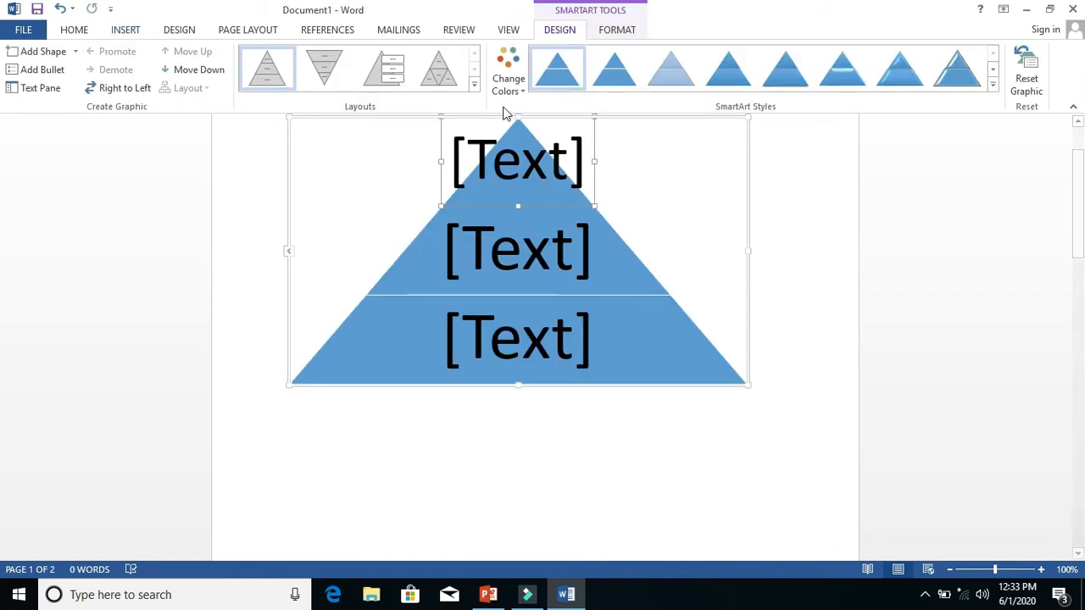
Recolor the pyramid with the first Colorful scheme and label its top level "aa"
{"action": "left_click", "coordinate": [508, 95]}
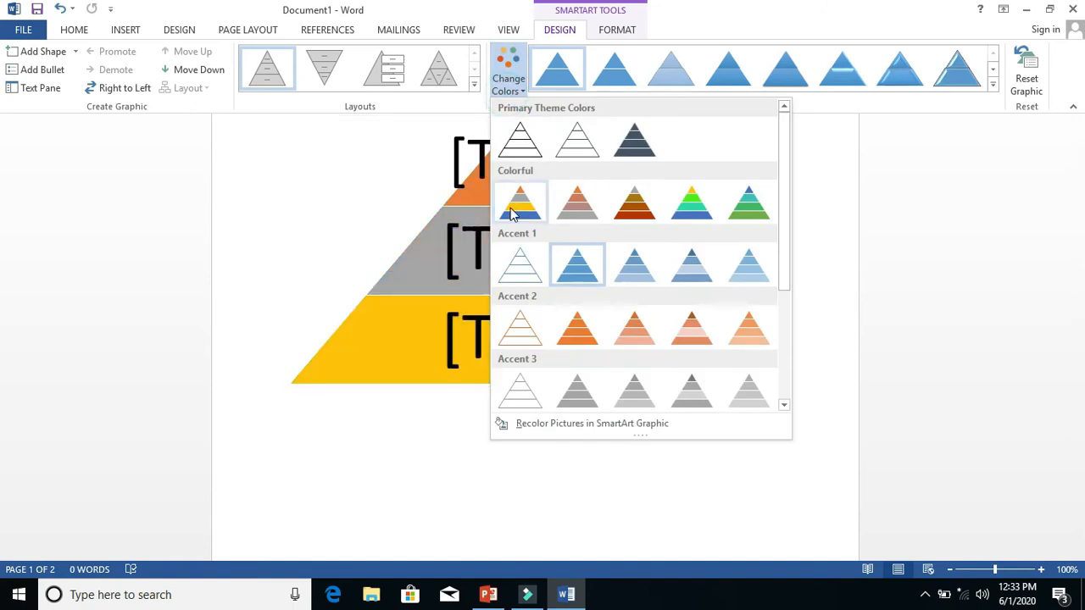
{"action": "left_click", "coordinate": [518, 200]}
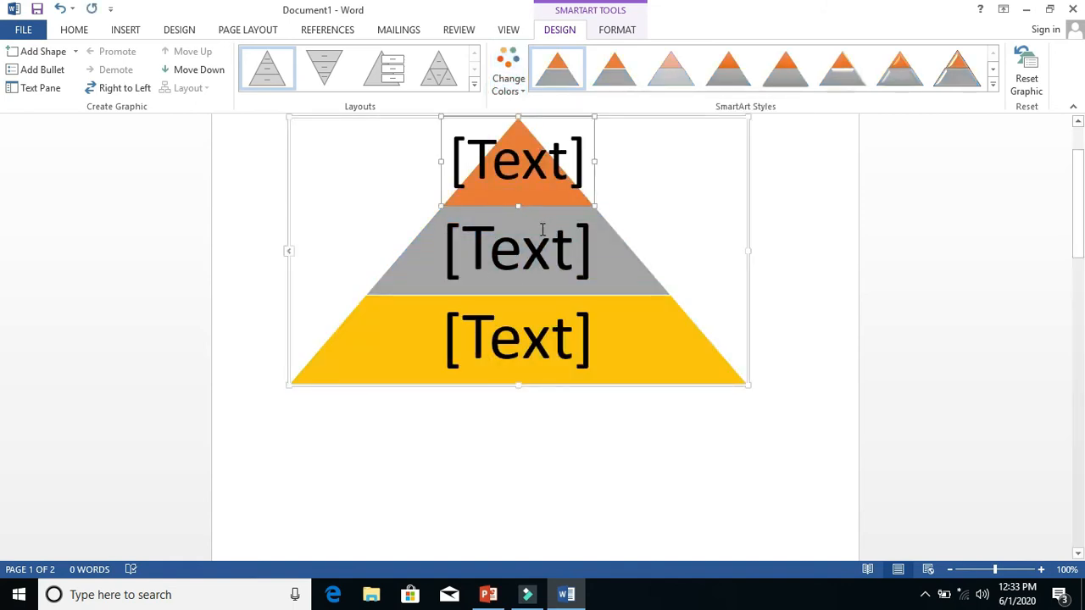
{"action": "left_click", "coordinate": [519, 176]}
{"action": "type", "text": "aa"}
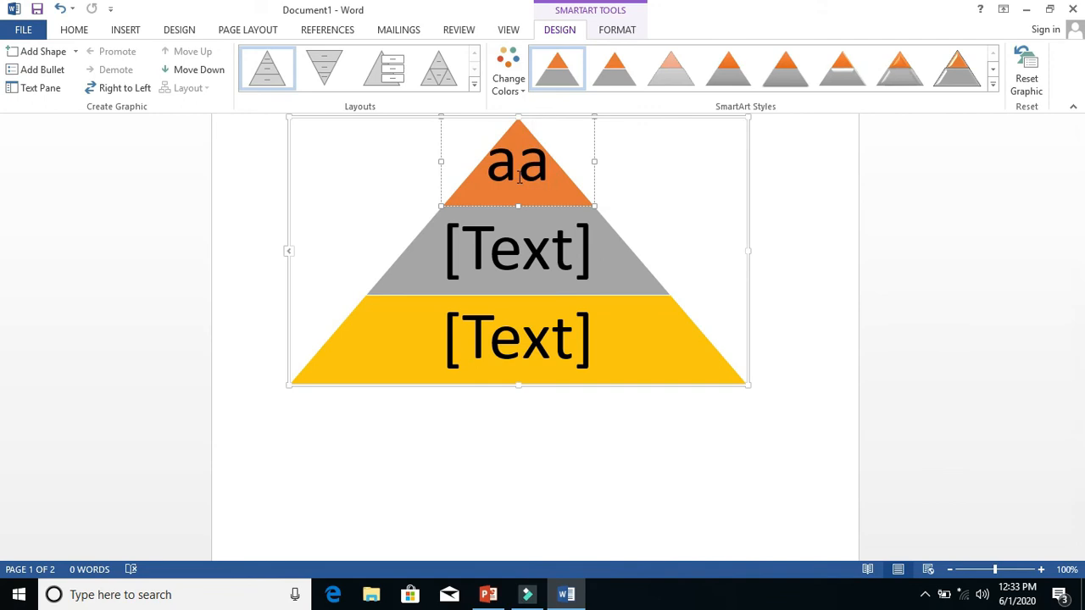
Delete the whole pyramid graphic from the page
{"action": "left_click", "coordinate": [837, 285]}
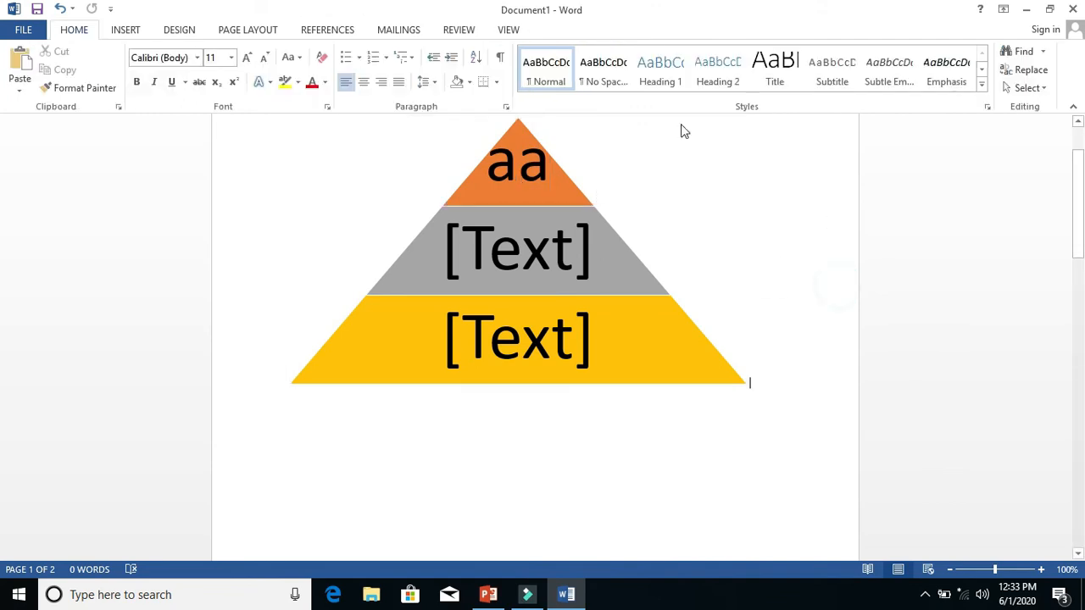
{"action": "left_click", "coordinate": [680, 150]}
{"action": "key", "text": "Delete"}
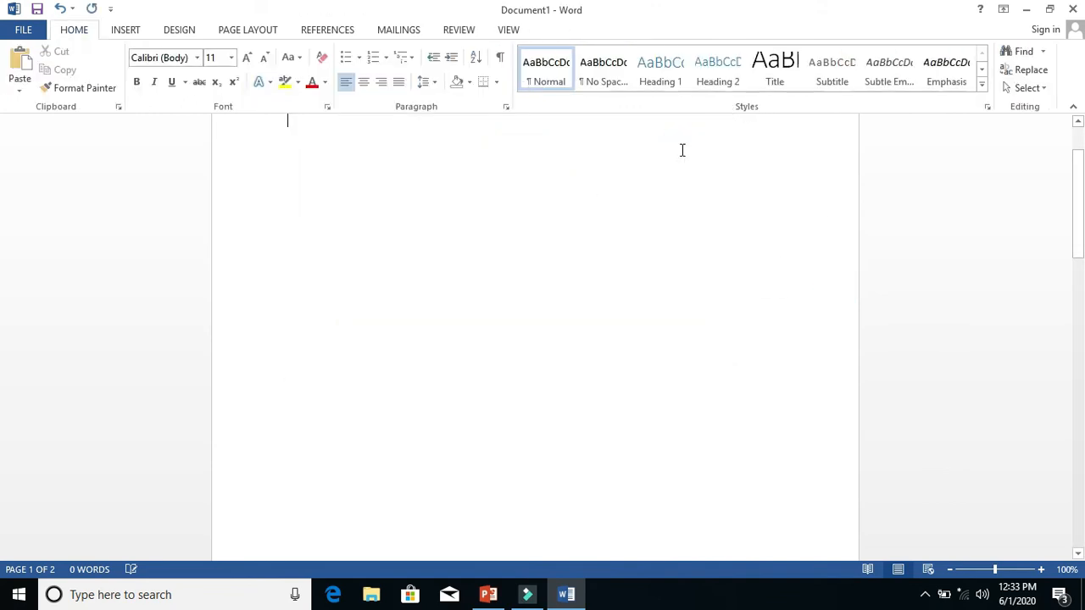
Look through the full list of SmartArt layouts and close it without inserting a graphic
{"action": "left_click", "coordinate": [112, 32]}
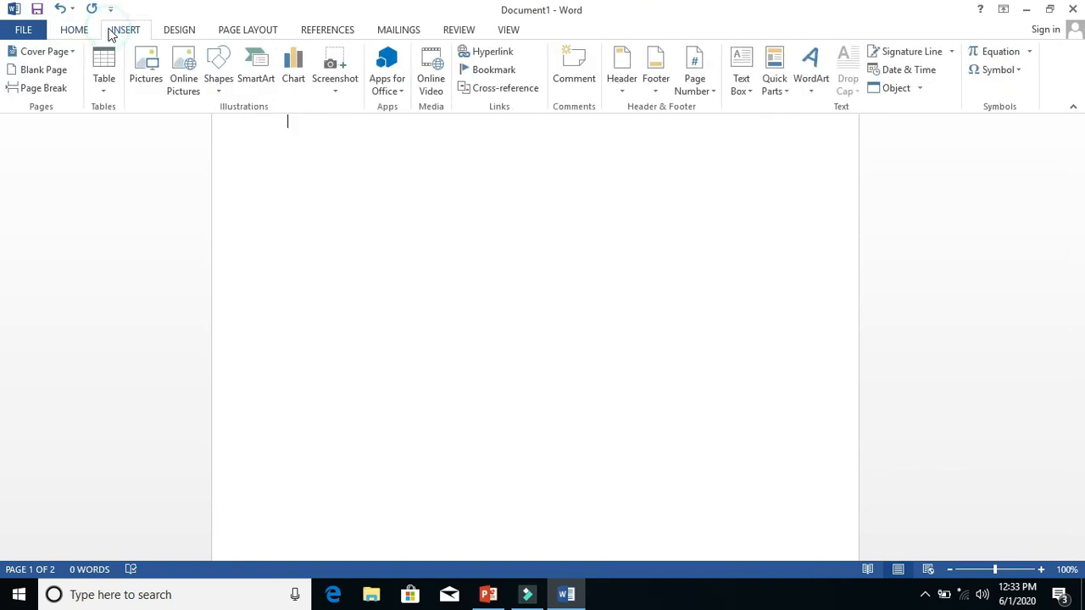
{"action": "left_click", "coordinate": [228, 93]}
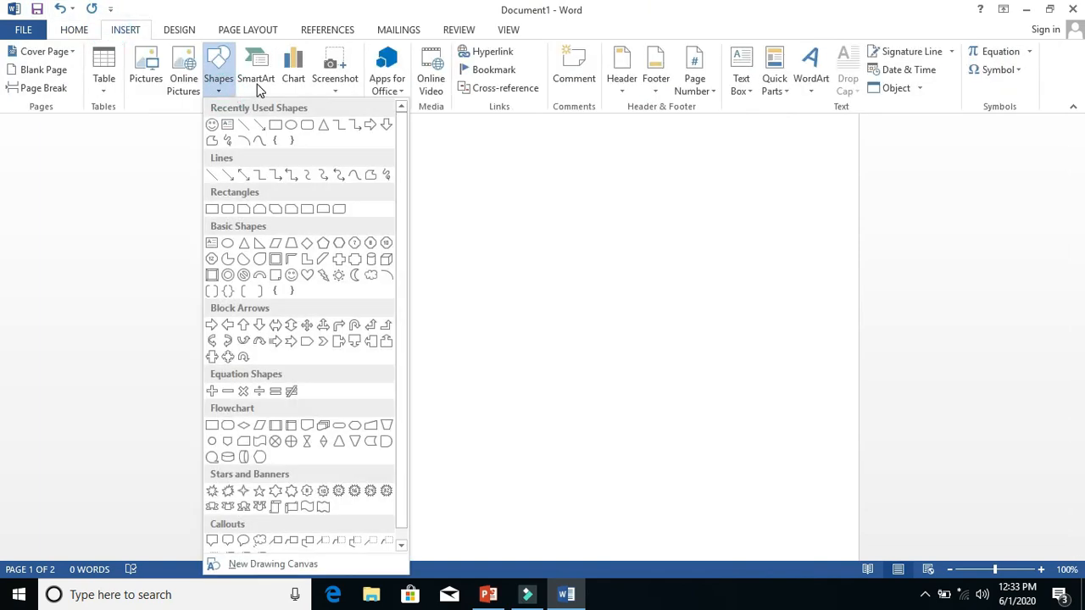
{"action": "left_click", "coordinate": [256, 83]}
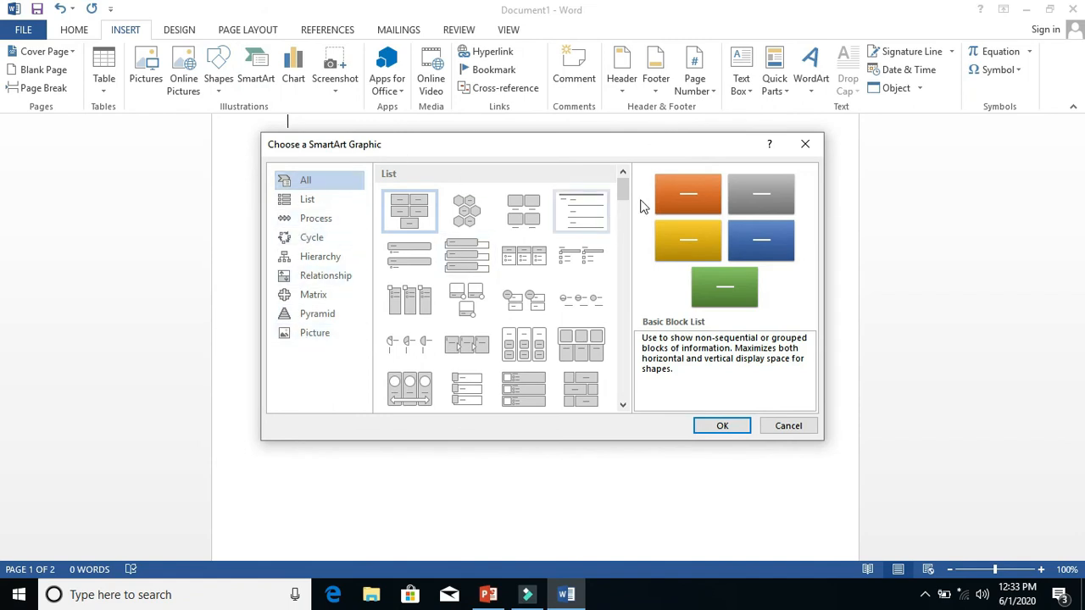
{"action": "left_click_drag", "start_coordinate": [622, 187], "coordinate": [620, 437]}
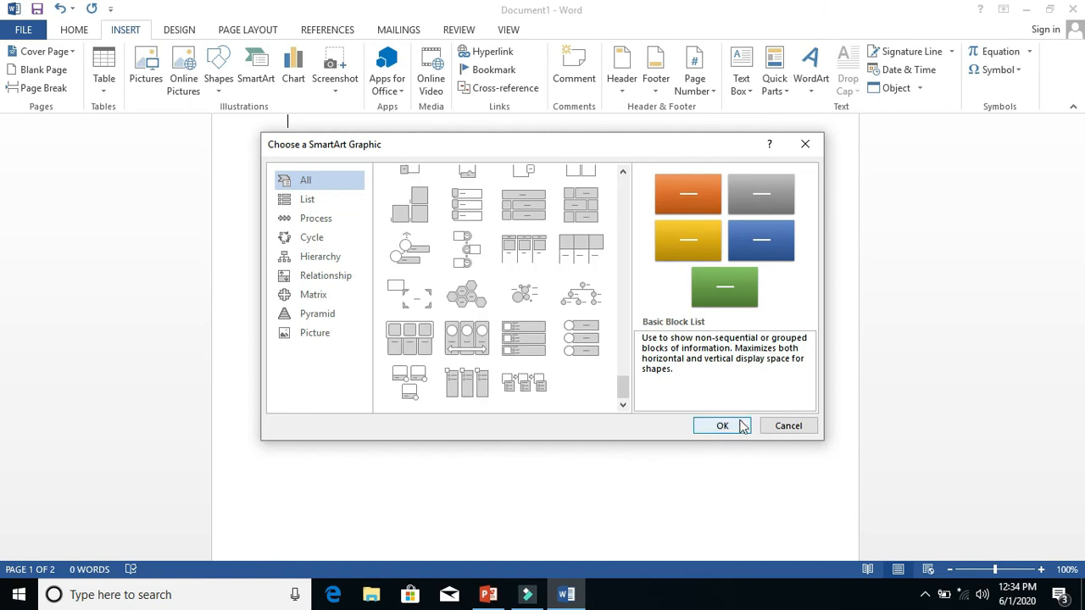
{"action": "left_click", "coordinate": [777, 426]}
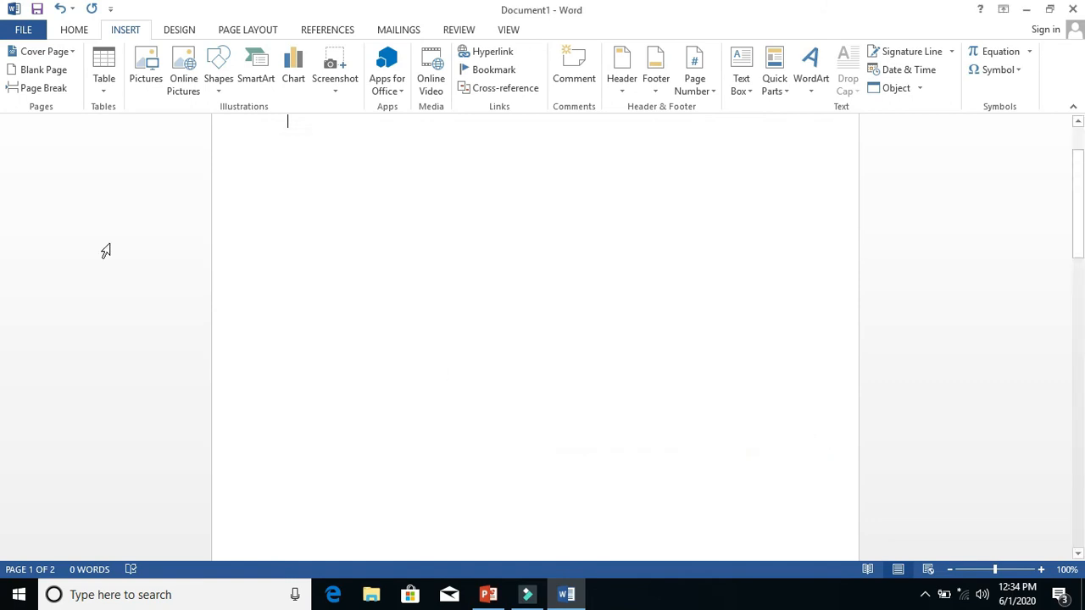
Look through the Line, Bar, Stock and Radar chart types and insert a Clustered Column chart
{"action": "left_click", "coordinate": [295, 80]}
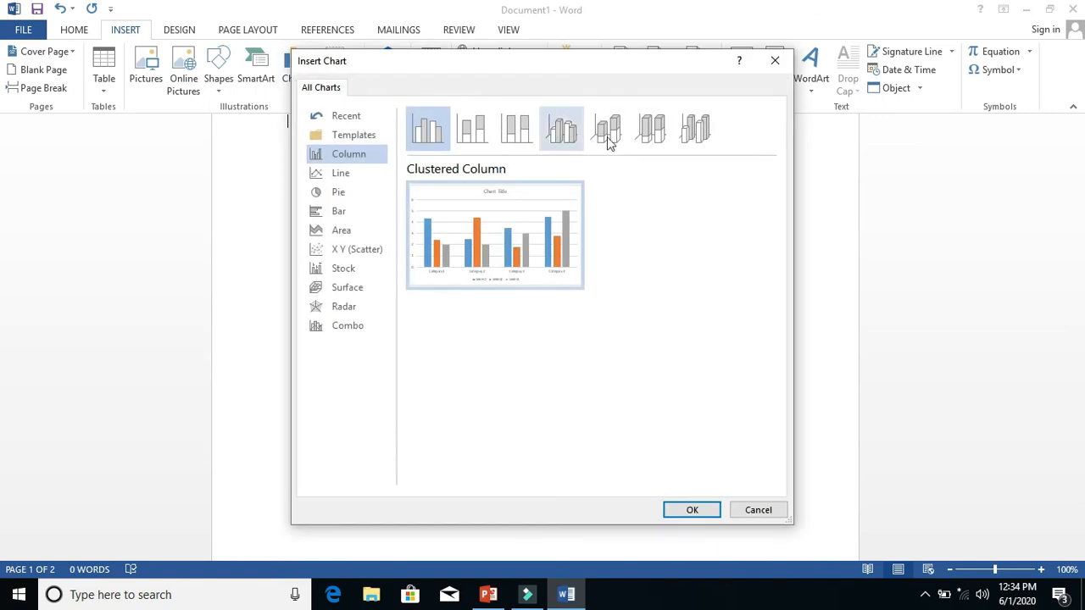
{"action": "left_click", "coordinate": [329, 175]}
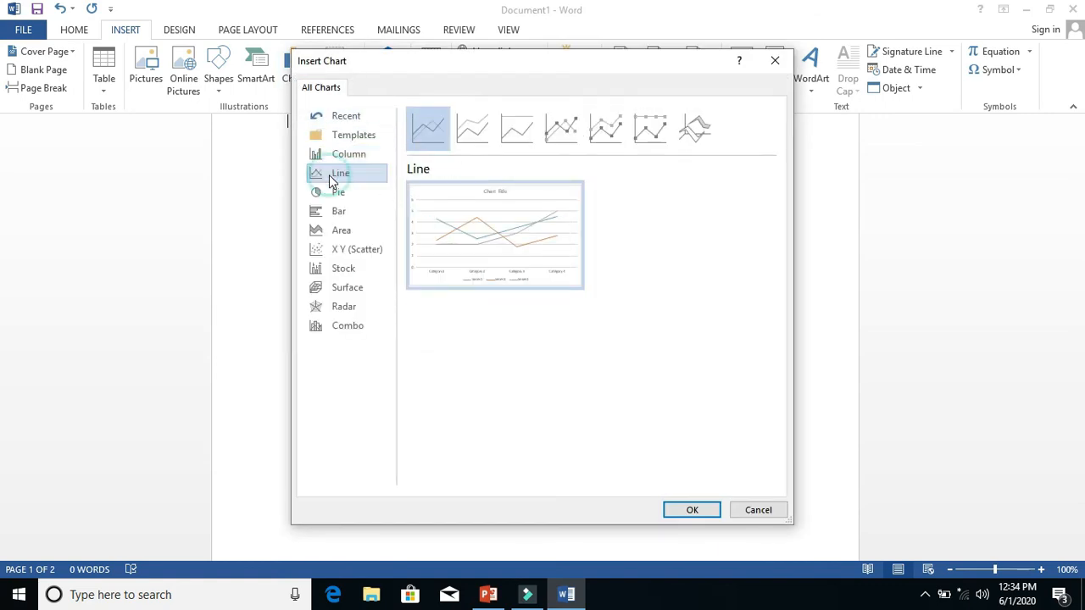
{"action": "left_click", "coordinate": [336, 212]}
{"action": "left_click", "coordinate": [376, 160]}
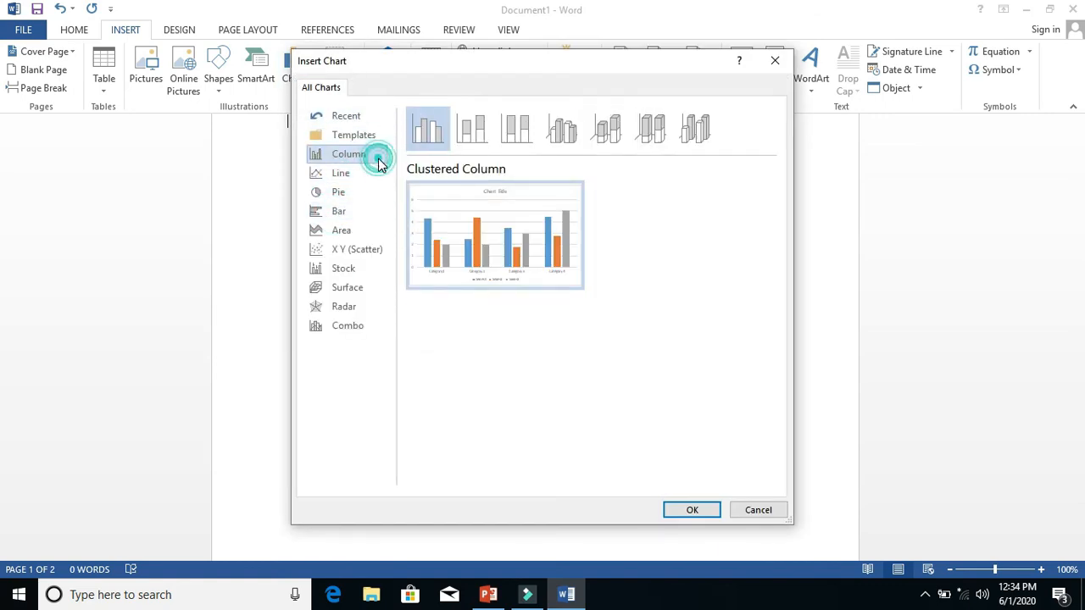
{"action": "left_click", "coordinate": [357, 214]}
{"action": "left_click", "coordinate": [350, 271]}
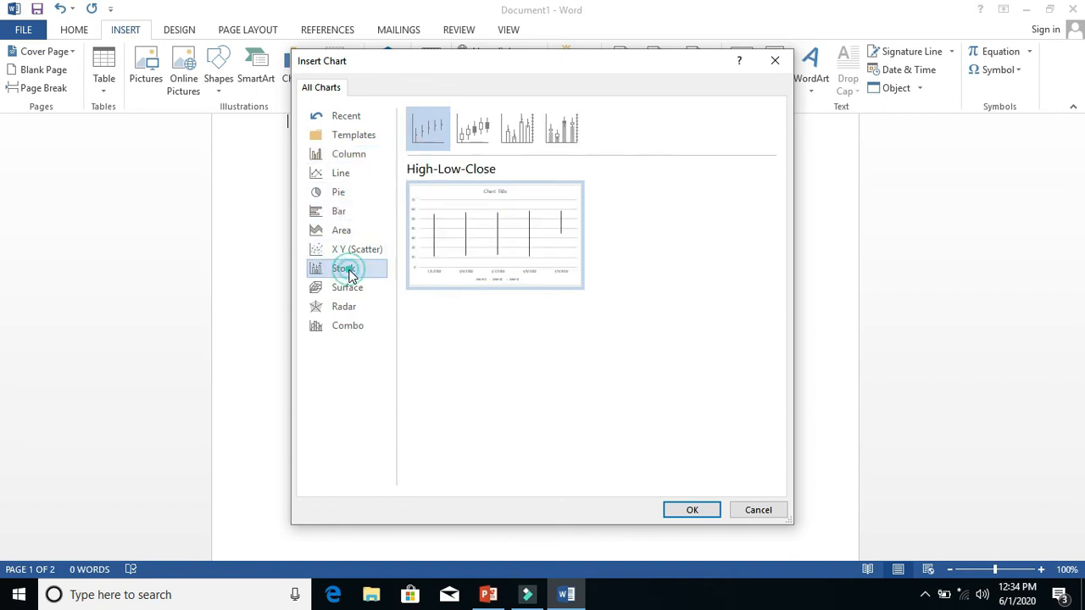
{"action": "left_click", "coordinate": [349, 310]}
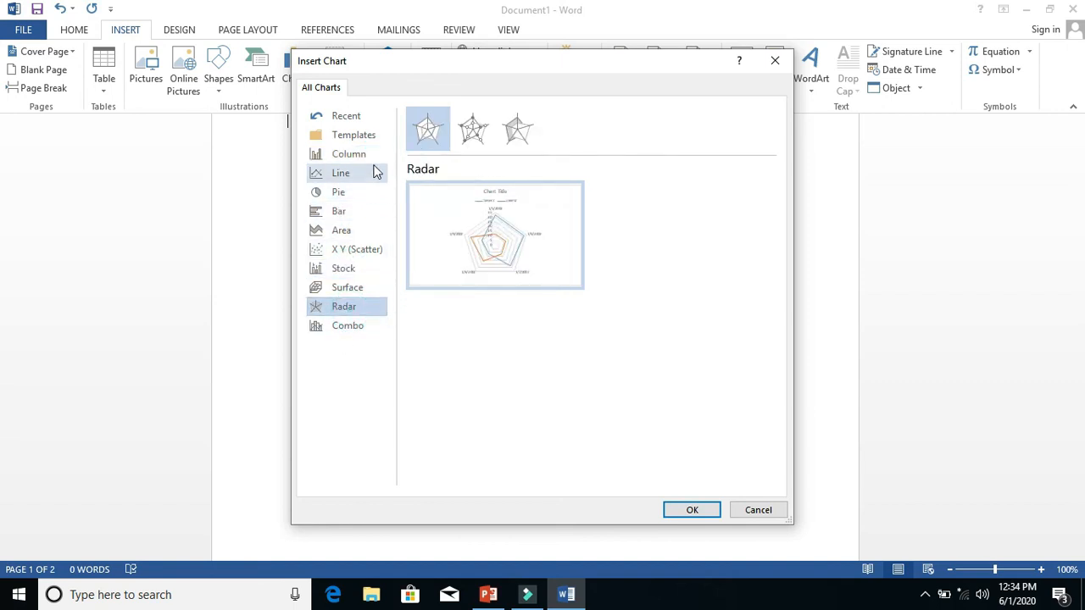
{"action": "mouse_move", "coordinate": [518, 259]}
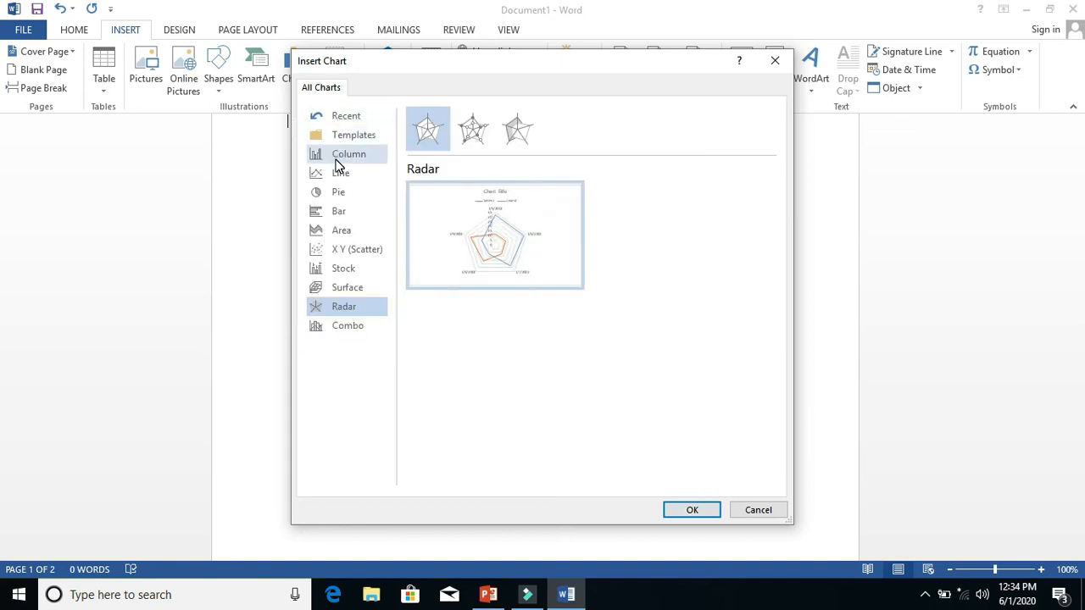
{"action": "left_click", "coordinate": [335, 160]}
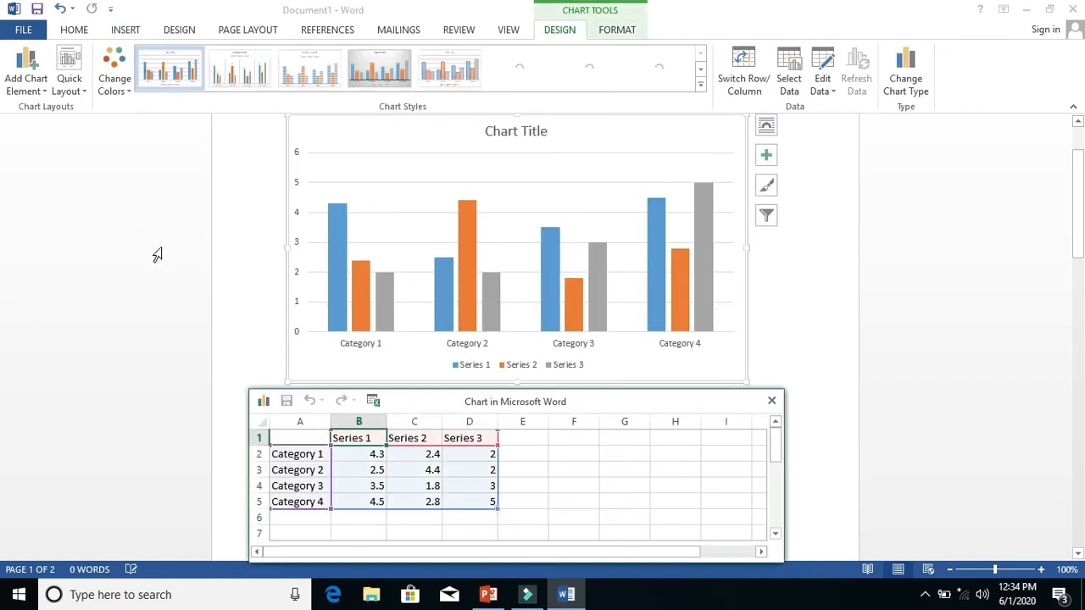
Rename the chart's four categories in the data sheet to pakistan, iran, austrilia and america
{"action": "left_click", "coordinate": [312, 455]}
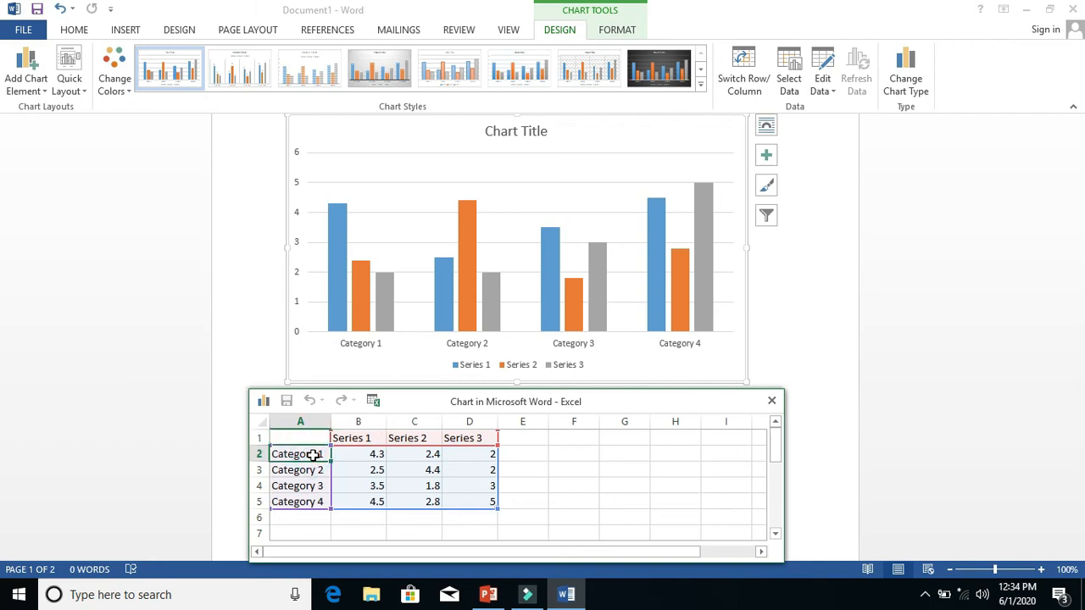
{"action": "type", "text": "pakistan"}
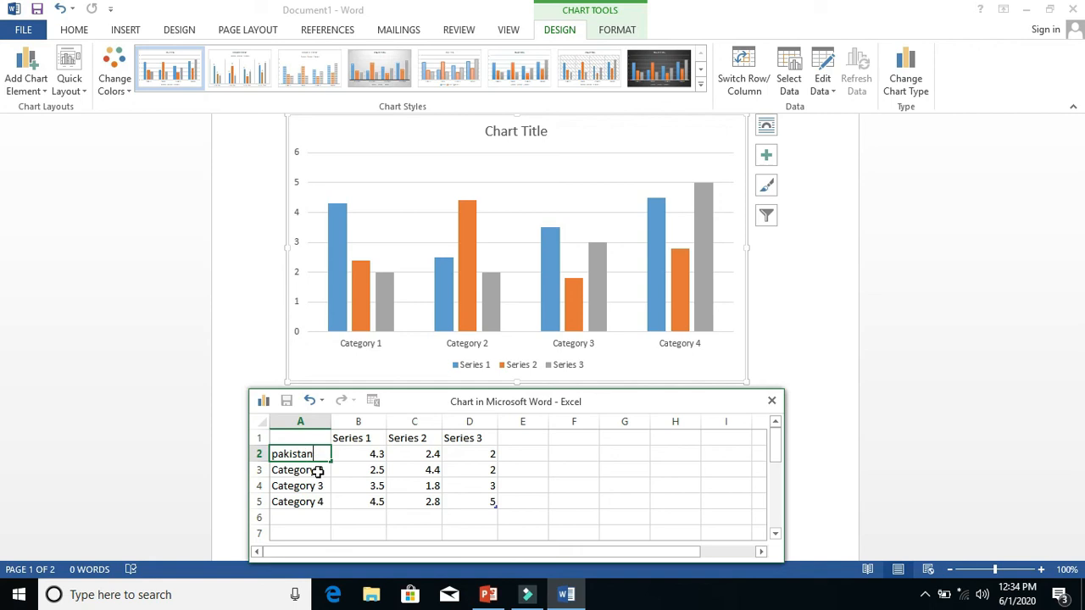
{"action": "left_click", "coordinate": [317, 471]}
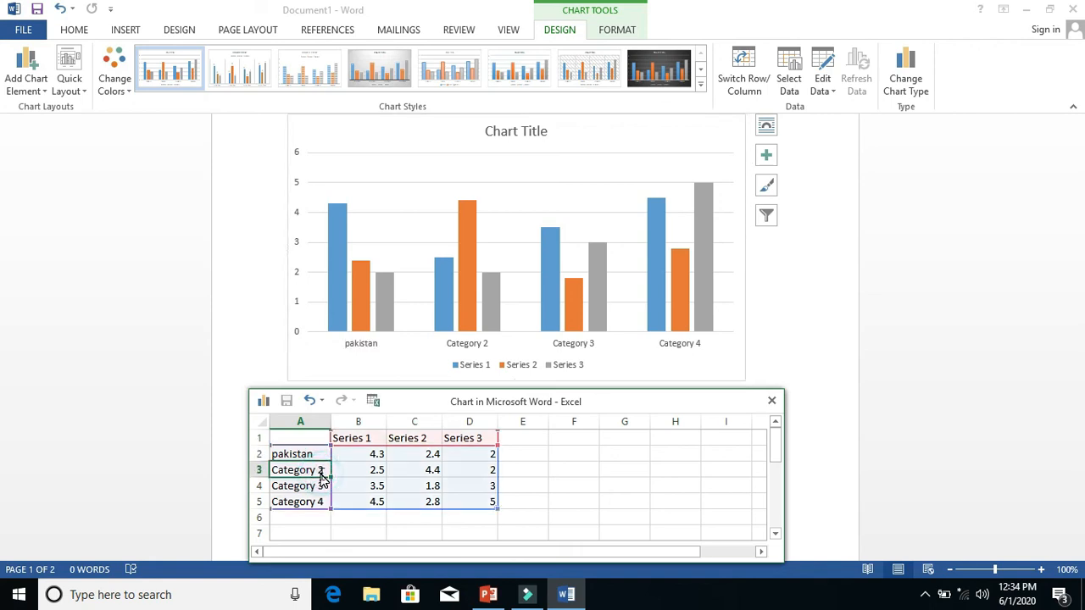
{"action": "type", "text": "ita"}
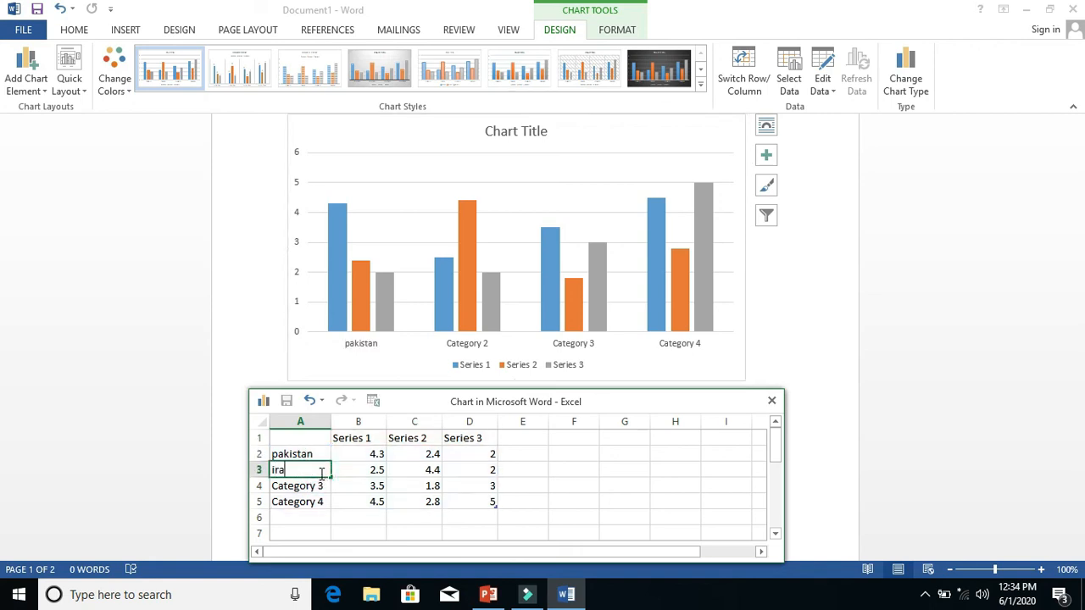
{"action": "left_click", "coordinate": [312, 483]}
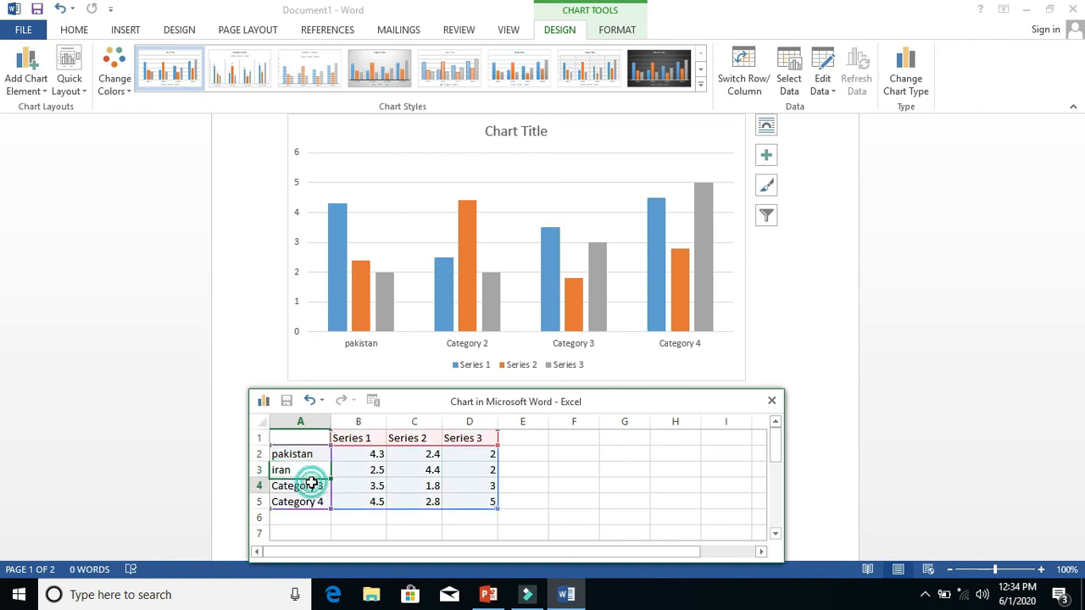
{"action": "type", "text": "aust"}
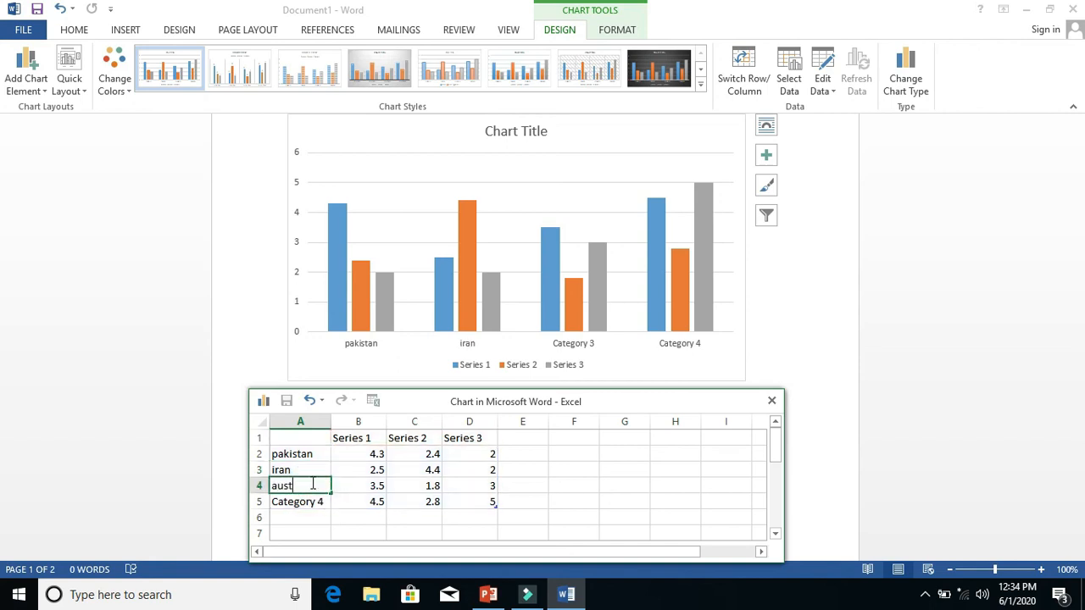
{"action": "type", "text": "rilia"}
{"action": "left_click", "coordinate": [319, 501]}
{"action": "type", "text": "amer"}
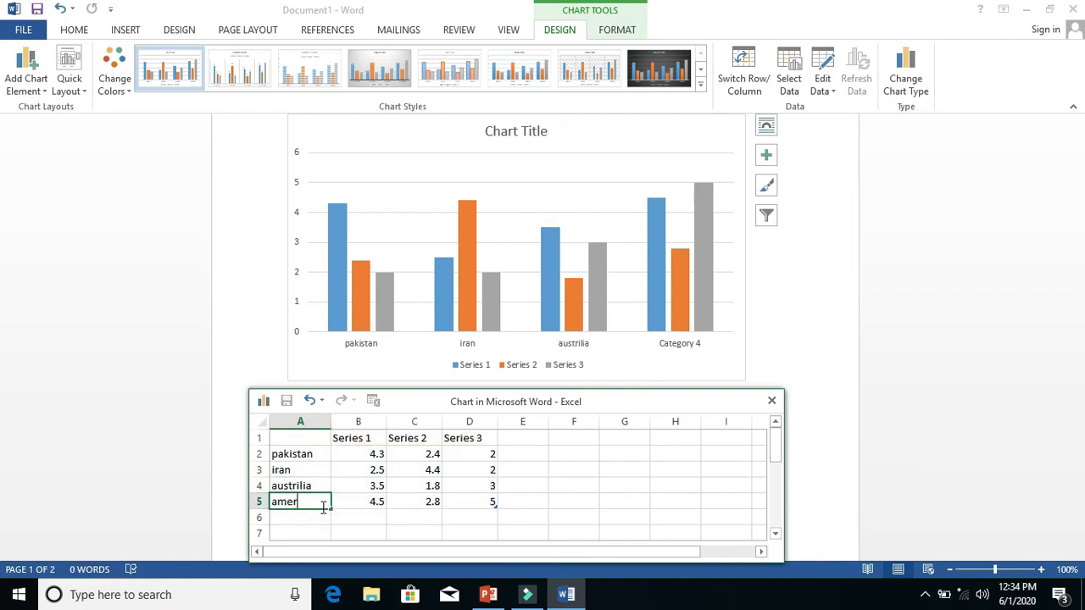
{"action": "type", "text": "ica"}
Rename the chart's first data series to "scorw" in the data sheet
{"action": "left_click", "coordinate": [369, 453]}
{"action": "left_click", "coordinate": [363, 438]}
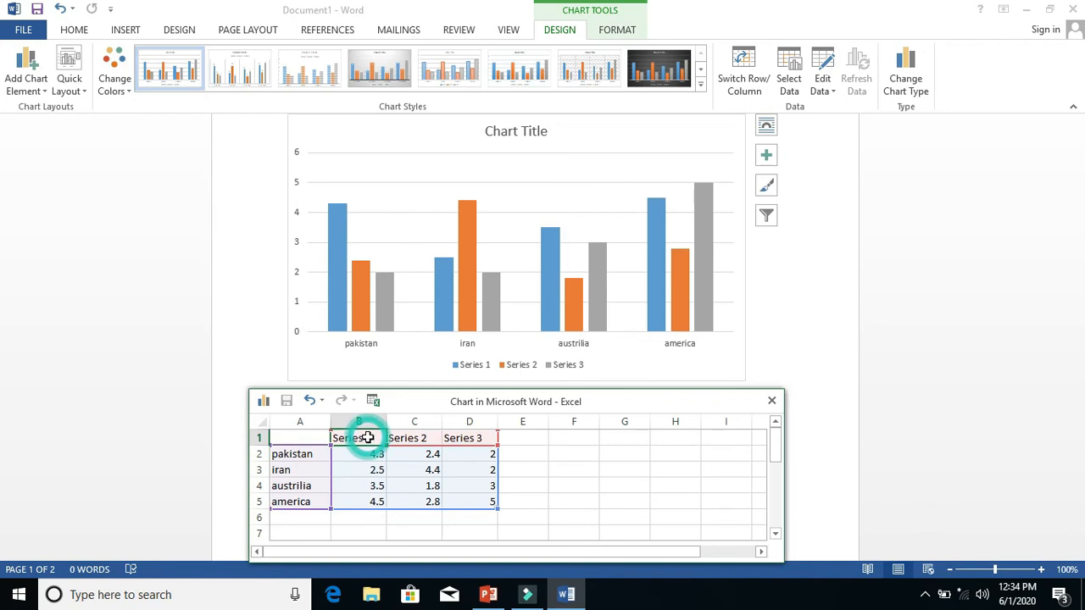
{"action": "type", "text": "scorw"}
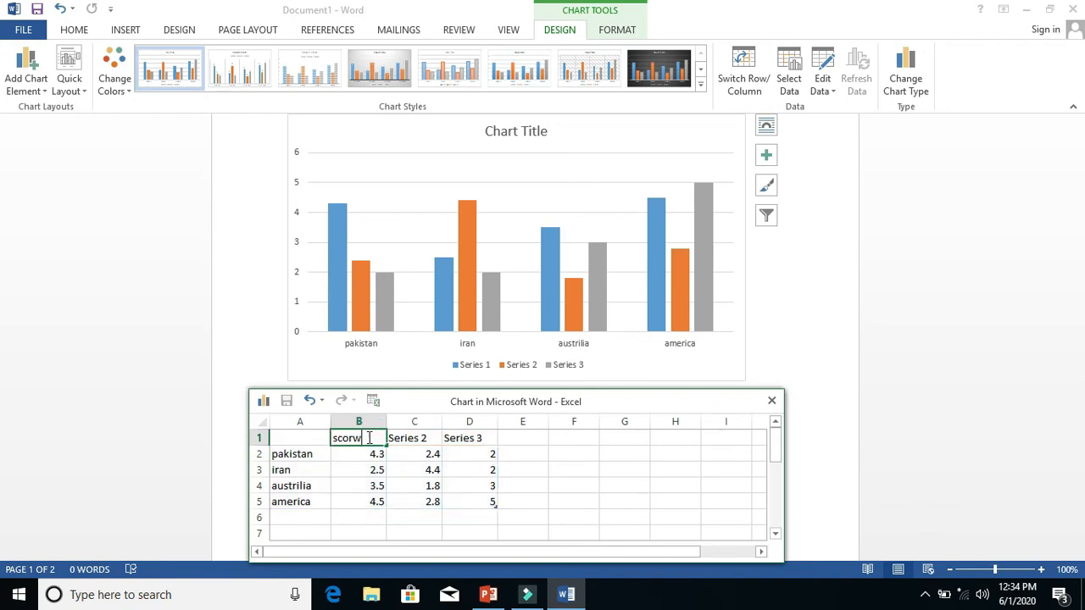
{"action": "left_click", "coordinate": [411, 438]}
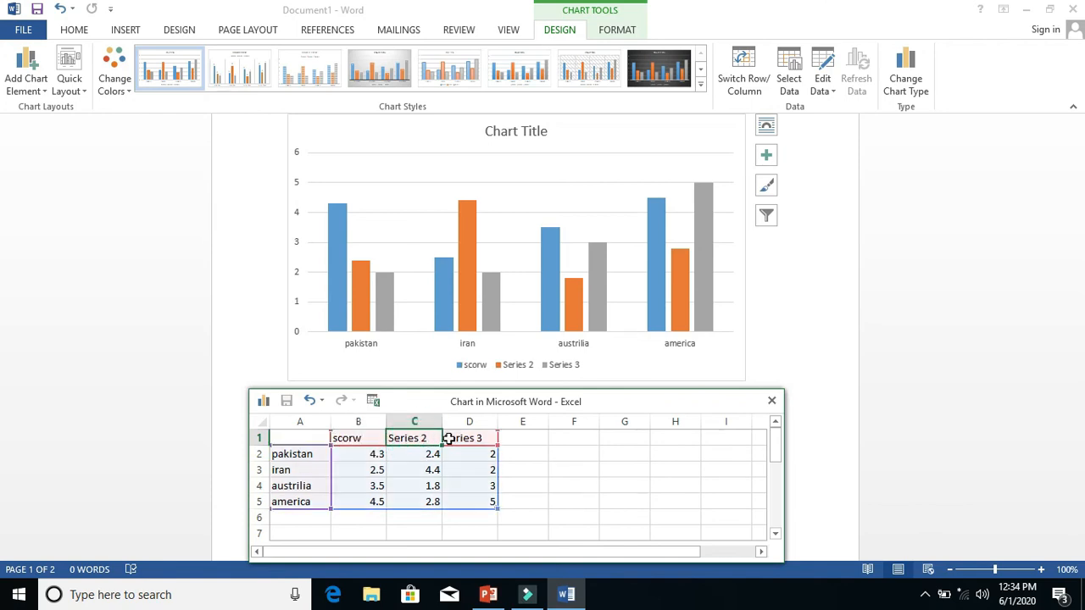
Set the scorw values to 1 for iran and 2 for austrilia
{"action": "left_click", "coordinate": [373, 467]}
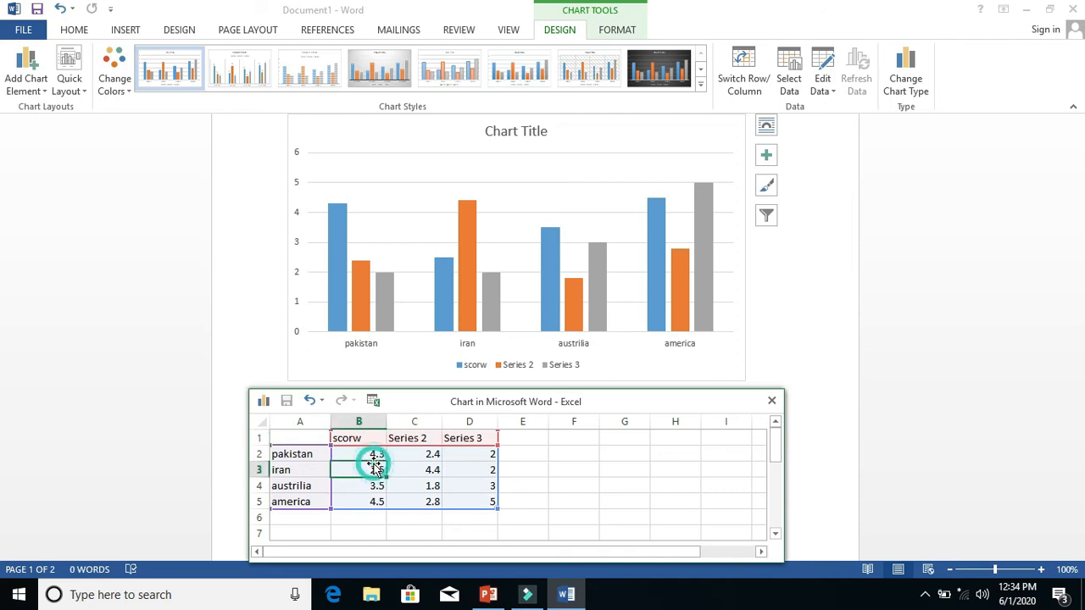
{"action": "type", "text": "1"}
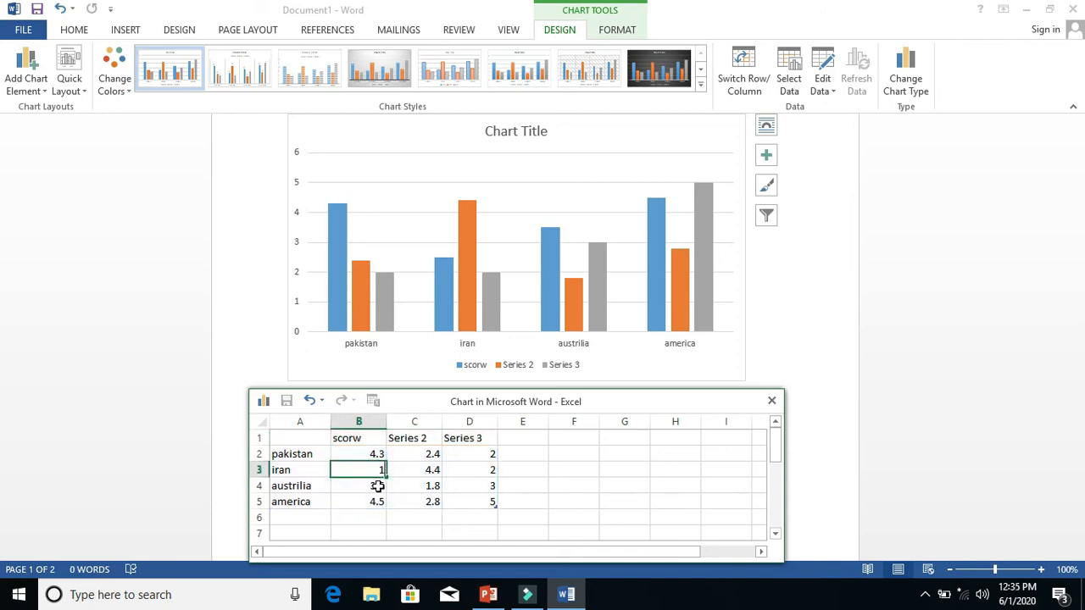
{"action": "left_click", "coordinate": [378, 486]}
{"action": "type", "text": "2"}
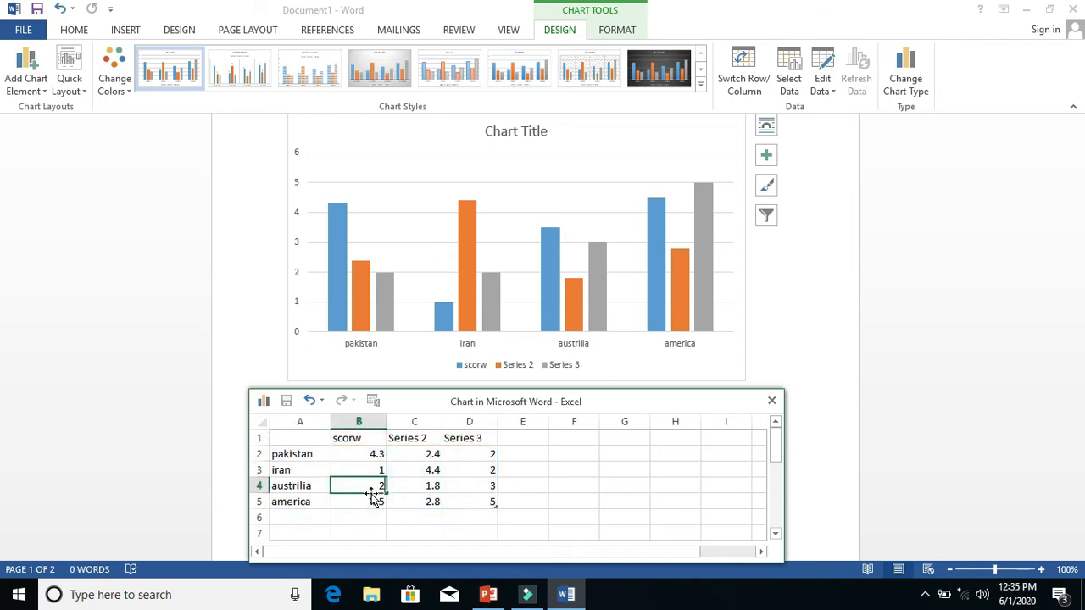
{"action": "left_click", "coordinate": [370, 501]}
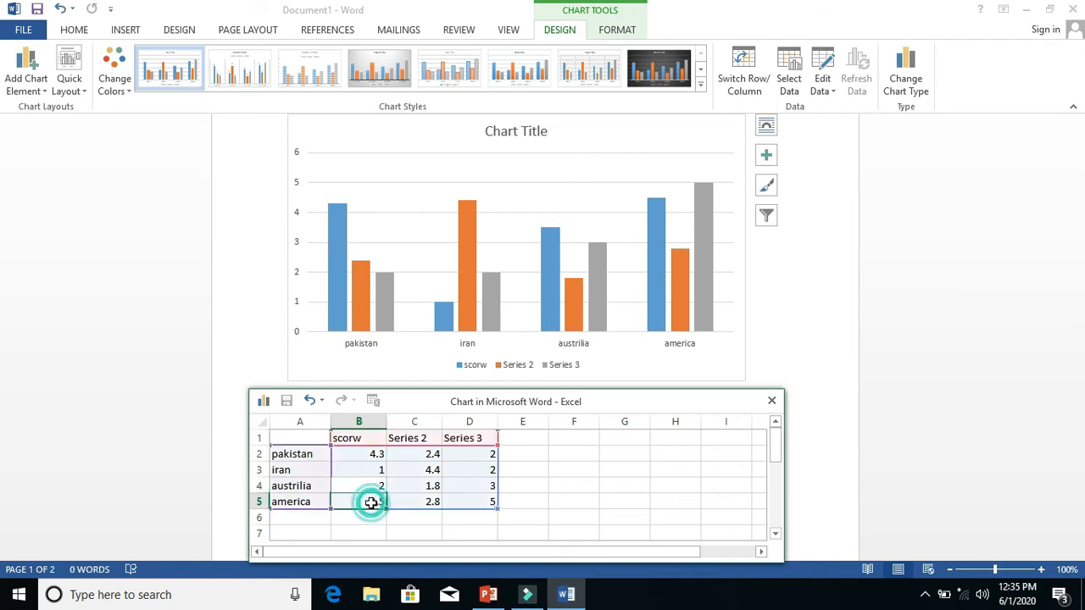
Set the Series 2 values for austrilia and pakistan to 3
{"action": "left_click", "coordinate": [413, 486]}
{"action": "type", "text": "3"}
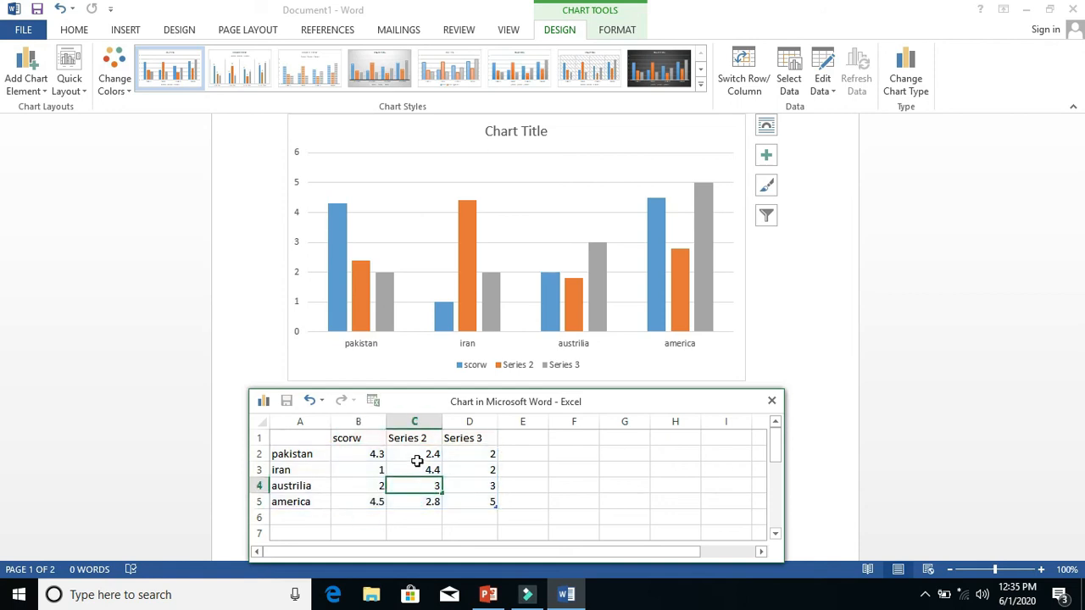
{"action": "left_click", "coordinate": [417, 456]}
{"action": "type", "text": "3"}
Enter 3 as the Series 3 value for iran and america, and close the chart's data sheet
{"action": "left_click", "coordinate": [481, 471]}
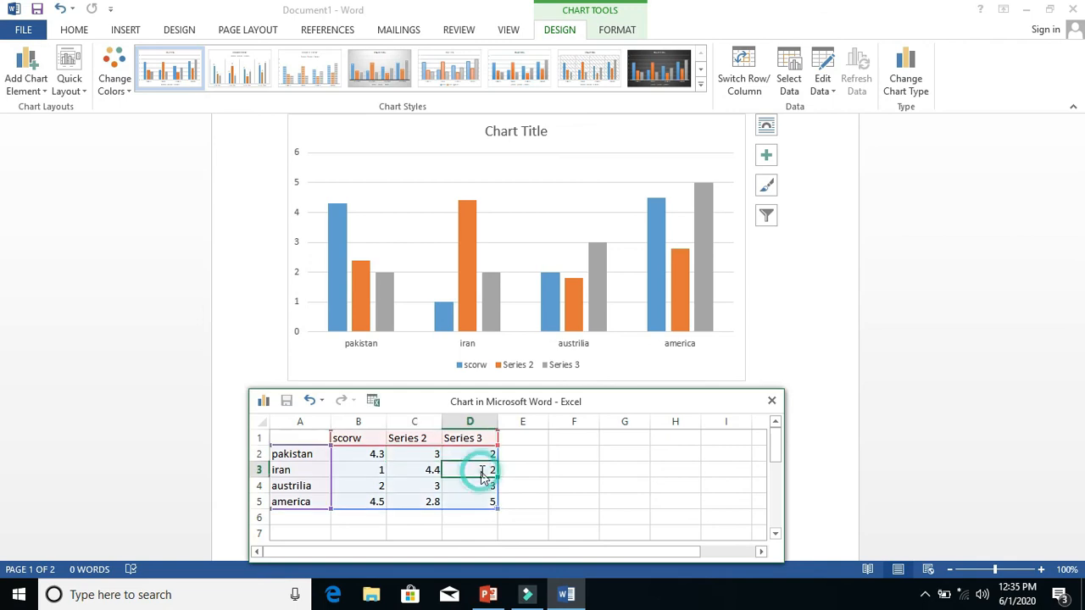
{"action": "type", "text": "3"}
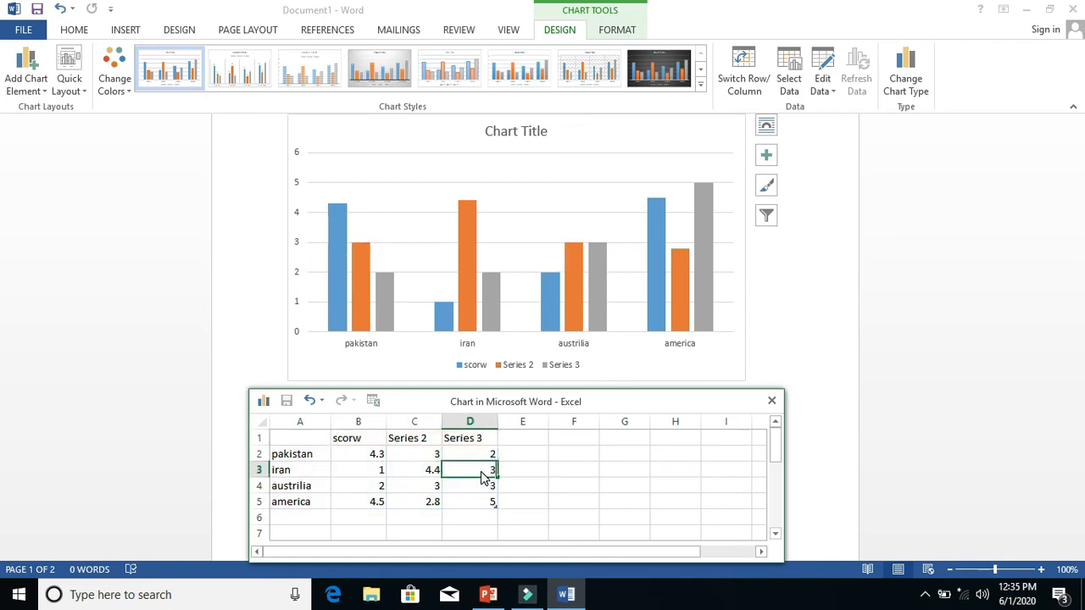
{"action": "left_click", "coordinate": [482, 517]}
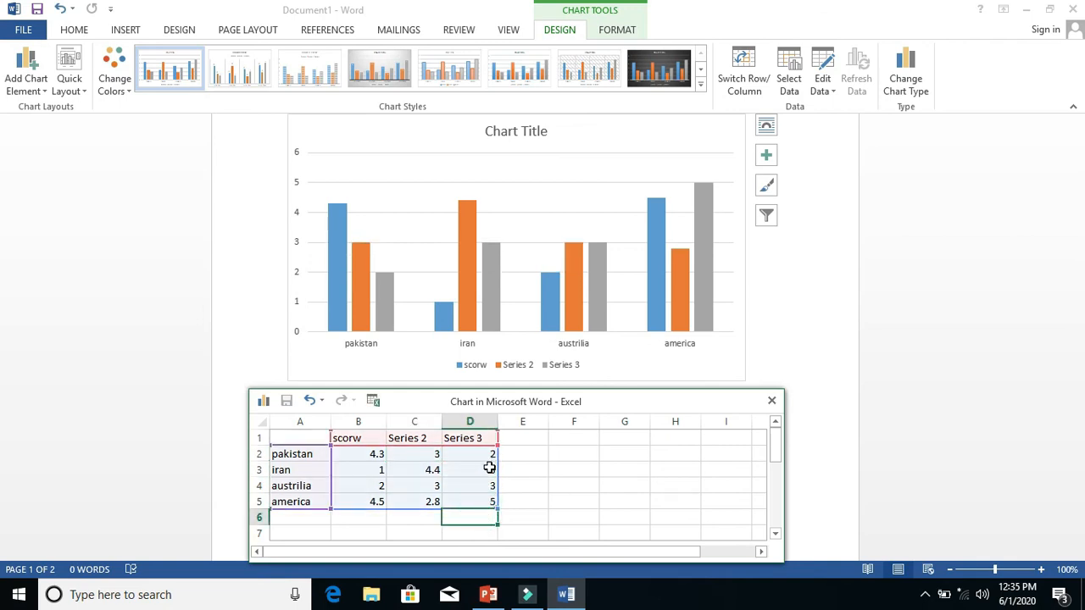
{"action": "left_click", "coordinate": [489, 470]}
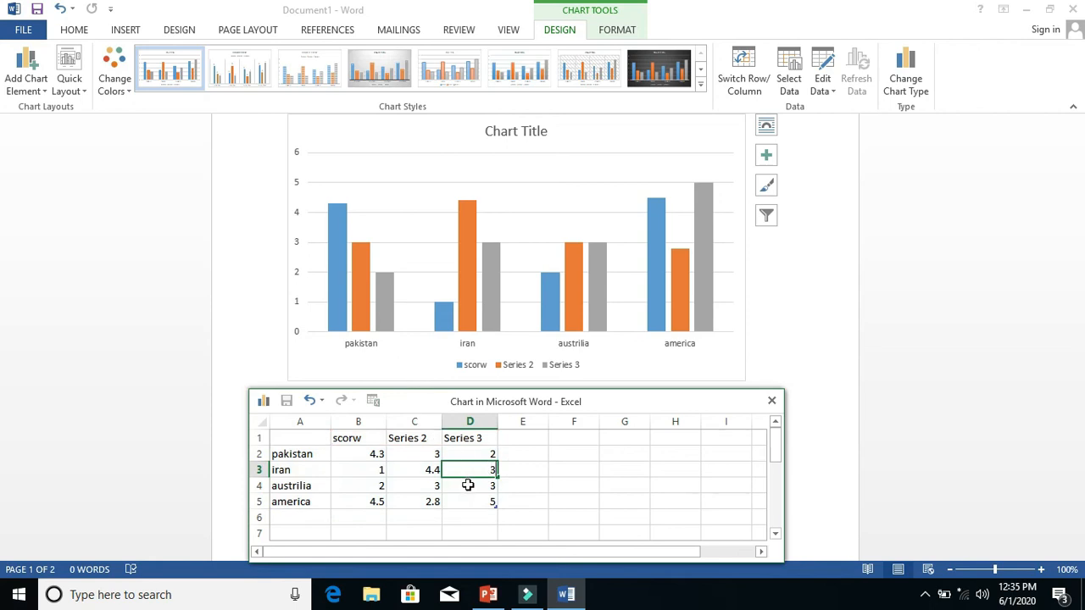
{"action": "left_click", "coordinate": [468, 484]}
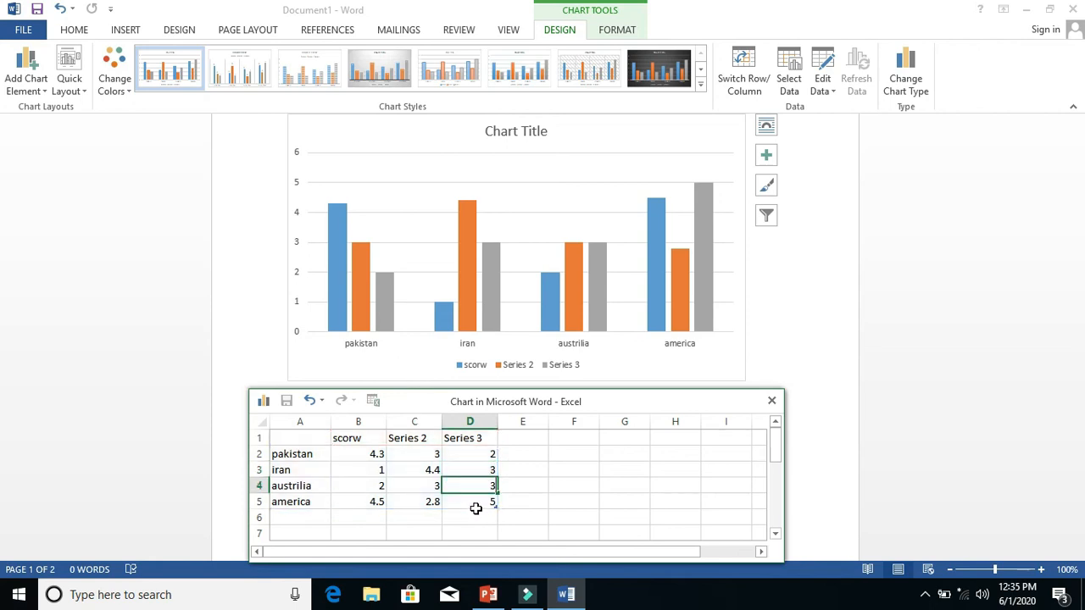
{"action": "left_click", "coordinate": [476, 508]}
{"action": "type", "text": "3"}
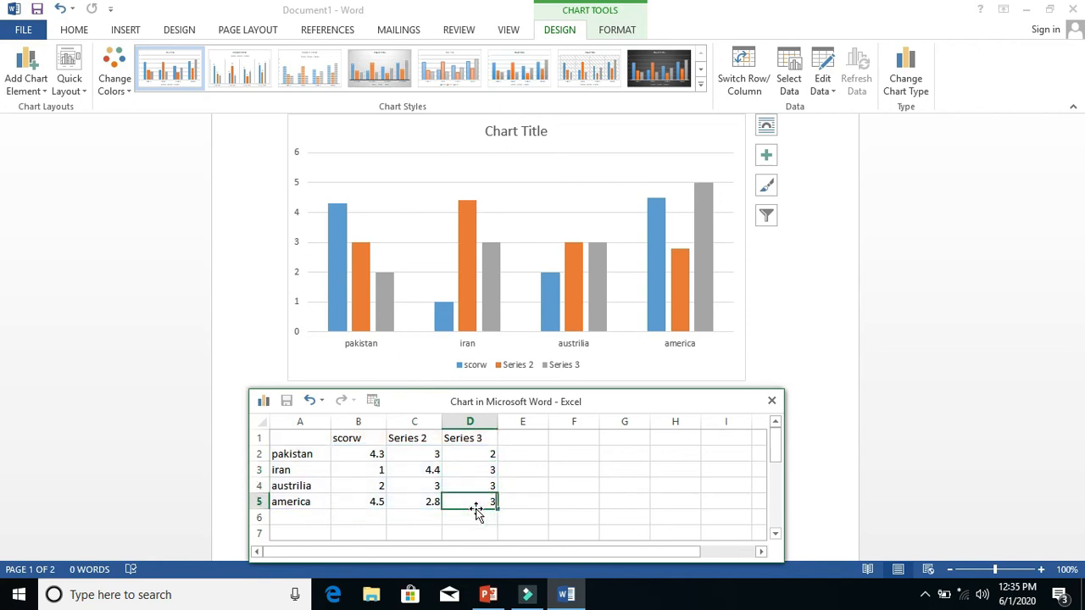
{"action": "left_click", "coordinate": [771, 401]}
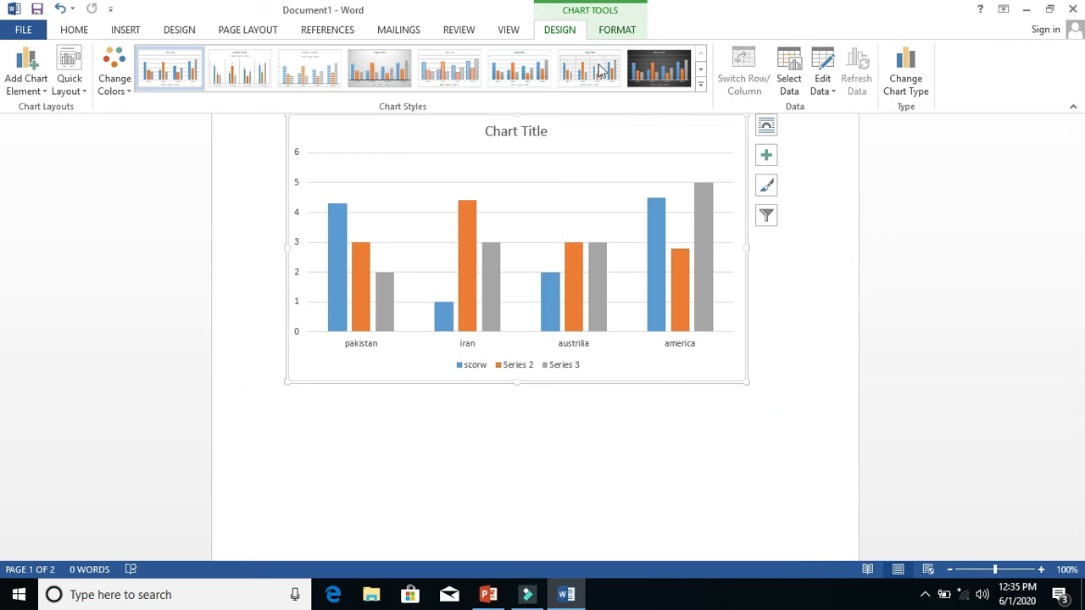
Try several chart styles, apply the dark-background style with data labels, and deselect the chart
{"action": "left_click", "coordinate": [519, 68]}
{"action": "left_click", "coordinate": [240, 68]}
{"action": "left_click", "coordinate": [663, 79]}
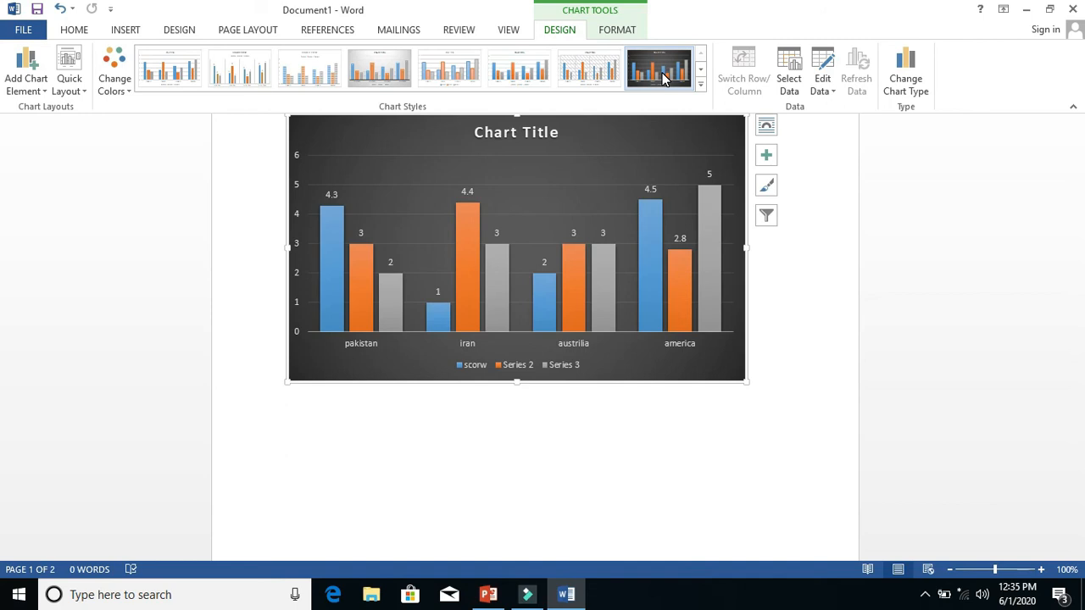
{"action": "left_click", "coordinate": [761, 247]}
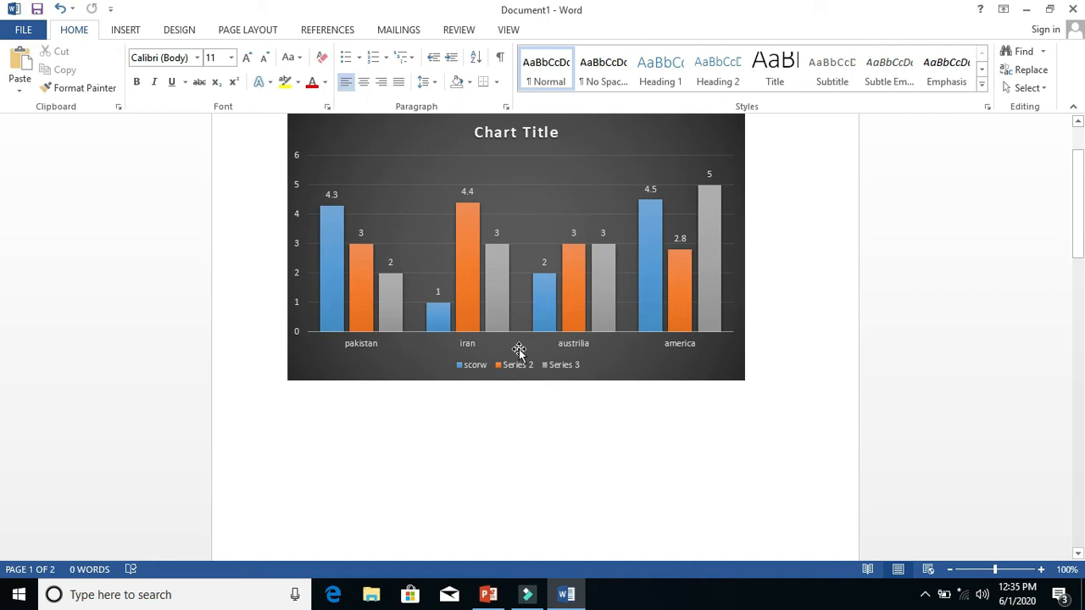
Replace the chart's title text with "paksitan"
{"action": "left_click", "coordinate": [520, 133]}
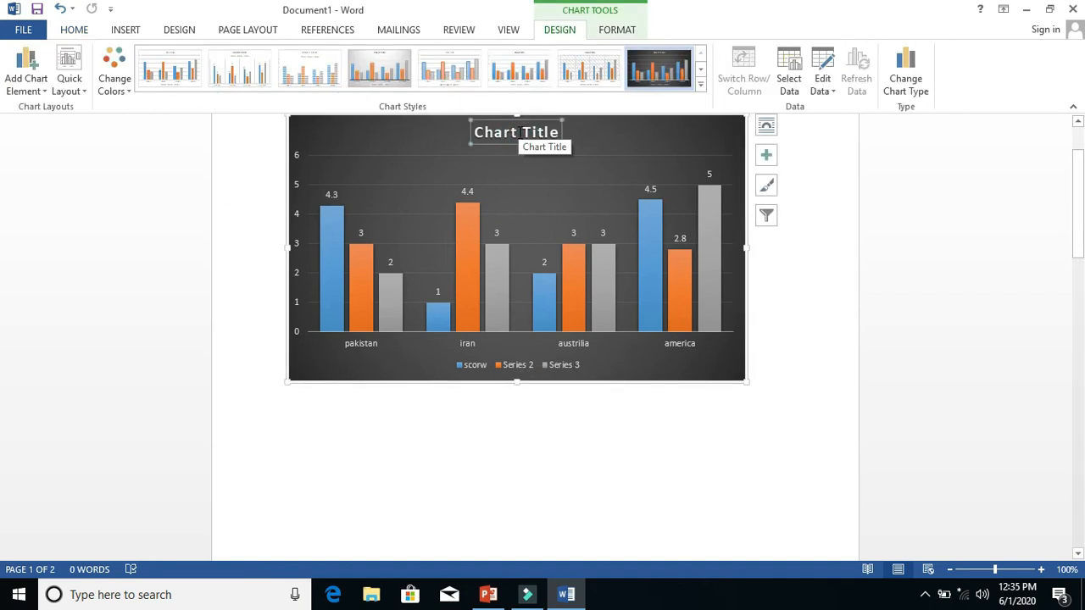
{"action": "left_click", "coordinate": [520, 134]}
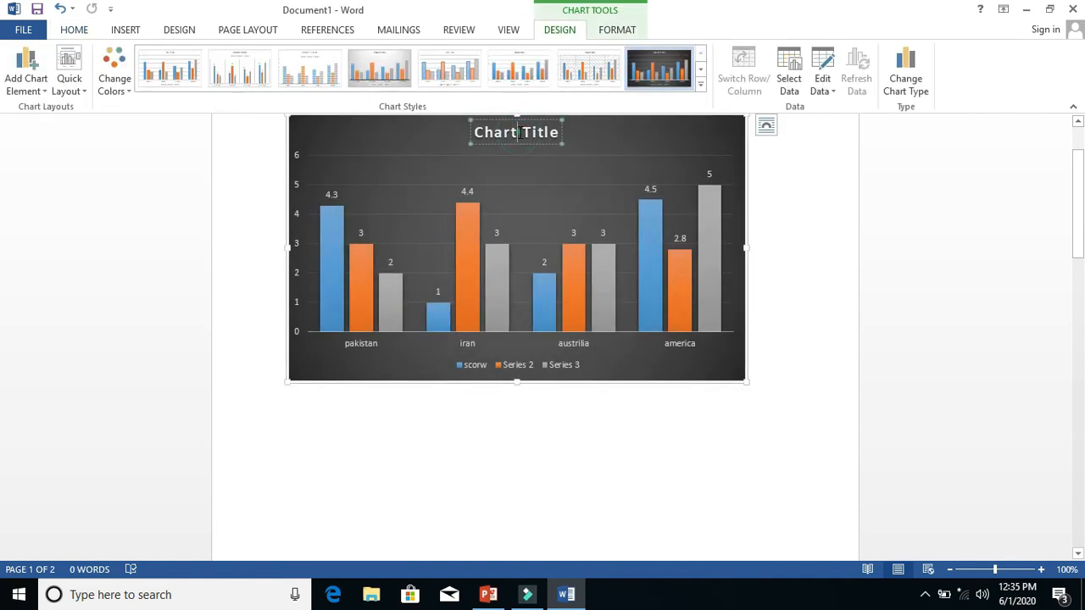
{"action": "key", "text": "BackSpace"}
{"action": "key", "text": "BackSpace"}
{"action": "key", "text": "BackSpace"}
{"action": "key", "text": "BackSpace"}
{"action": "key", "text": "BackSpace"}
{"action": "key", "text": "BackSpace"}
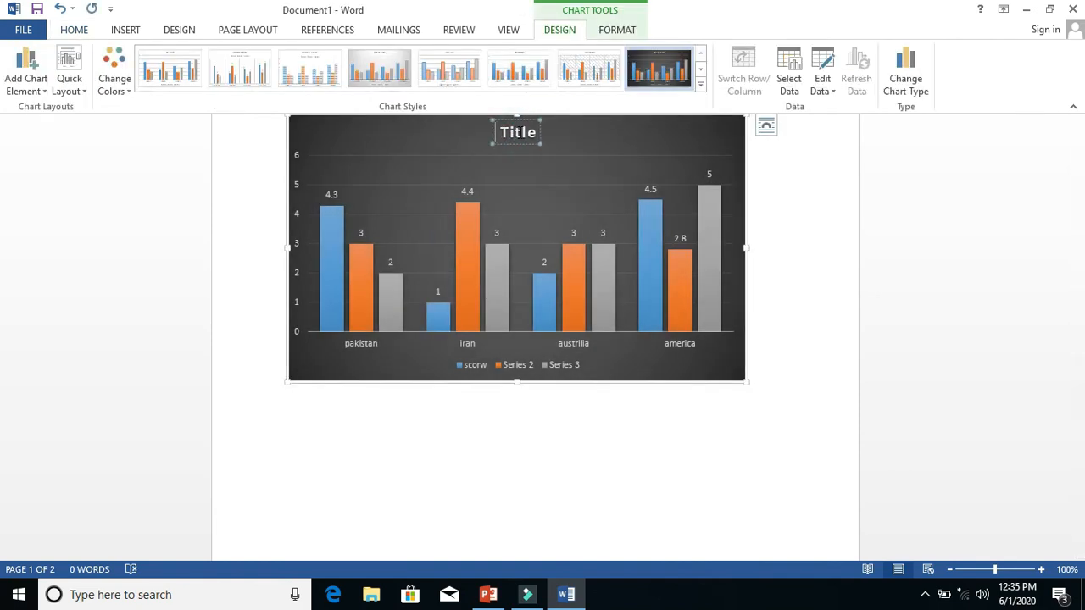
{"action": "key", "text": "Delete"}
{"action": "key", "text": "Delete"}
{"action": "key", "text": "Delete"}
{"action": "key", "text": "Delete"}
{"action": "key", "text": "Delete"}
{"action": "type", "text": "paksitan"}
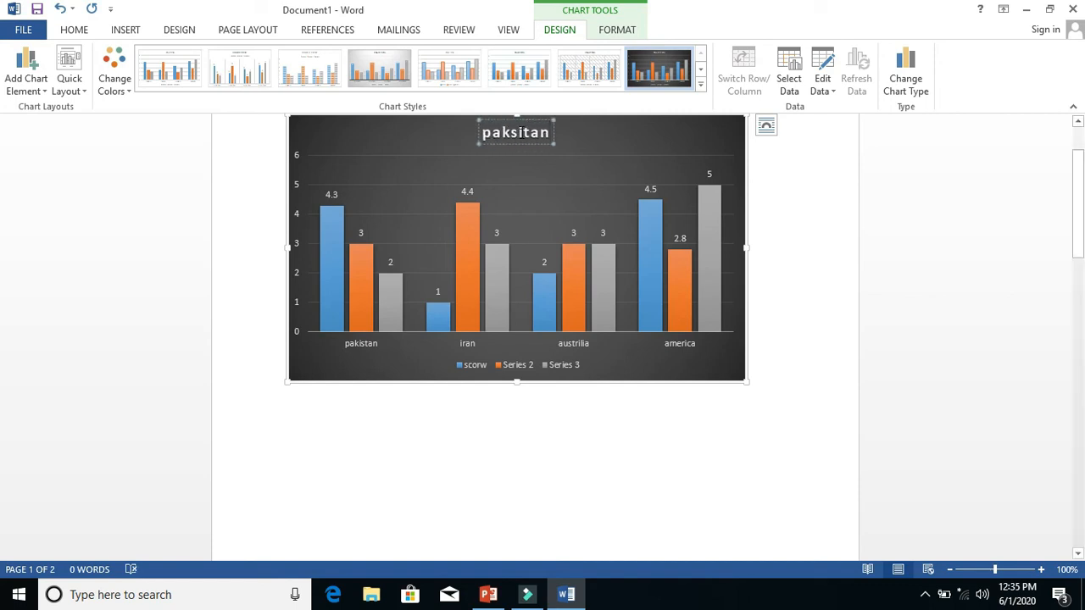
{"action": "left_click", "coordinate": [463, 494]}
Delete the orange Series 2 columns from the chart
{"action": "left_click", "coordinate": [478, 278]}
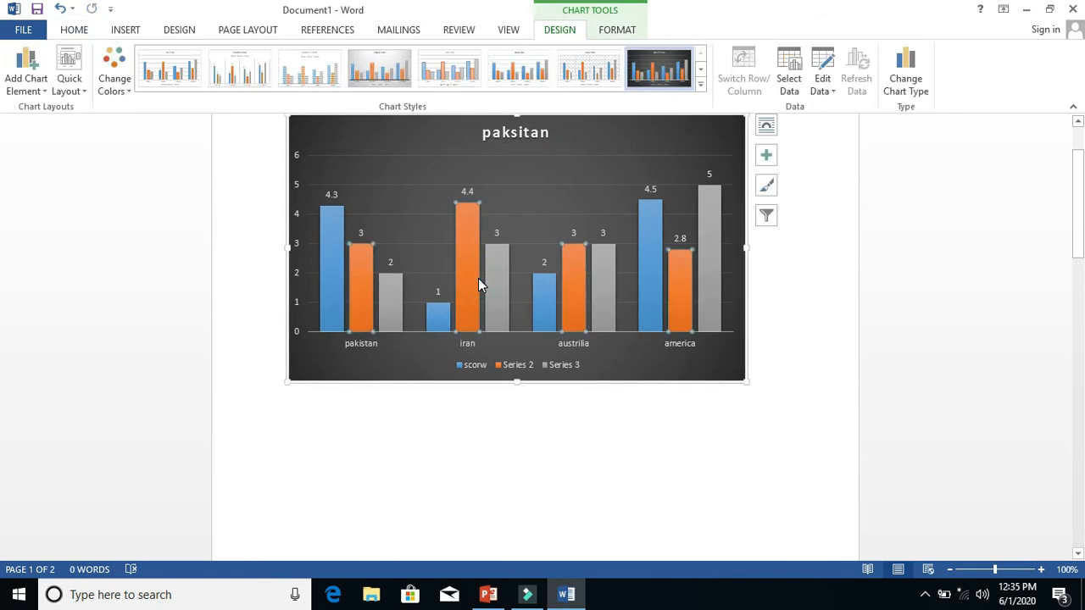
{"action": "key", "text": "Delete"}
{"action": "left_click", "coordinate": [485, 212]}
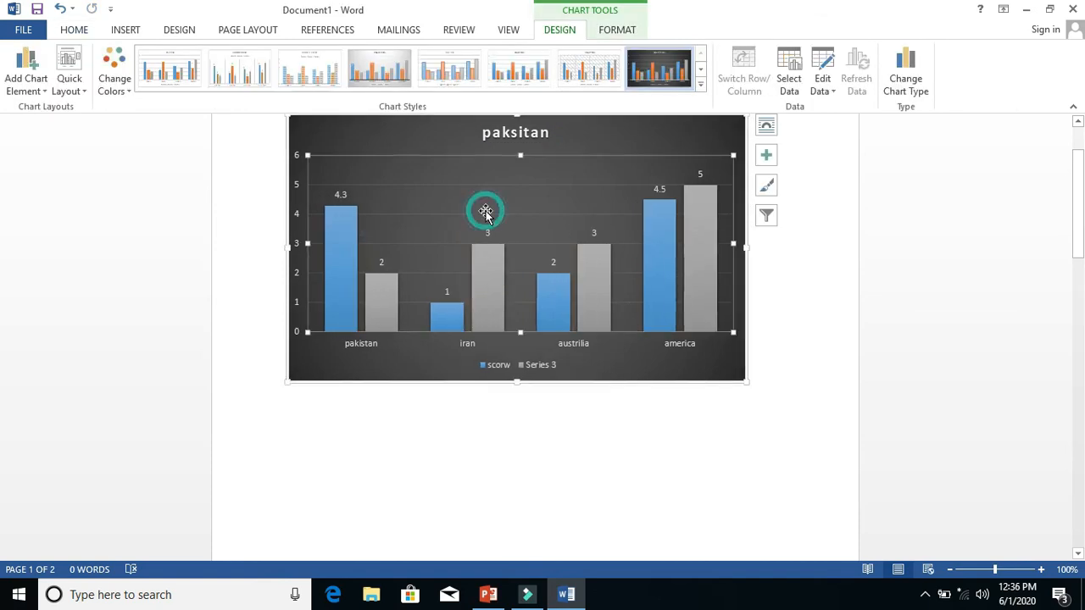
Move the whole chart slightly further down the page
{"action": "left_click", "coordinate": [363, 127]}
{"action": "right_click", "coordinate": [366, 132]}
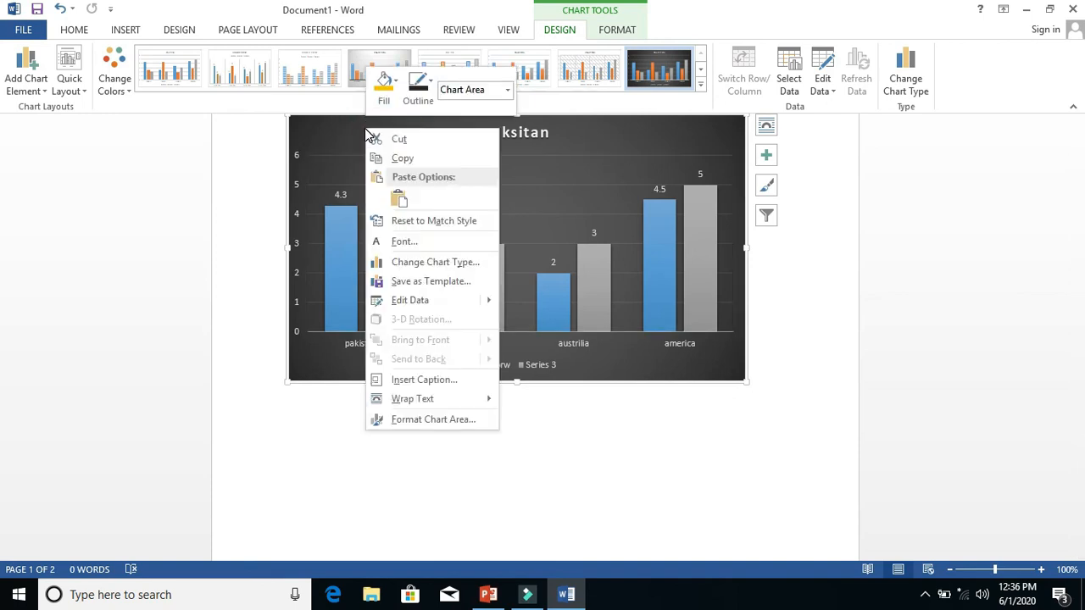
{"action": "left_click", "coordinate": [339, 340]}
{"action": "left_click_drag", "start_coordinate": [340, 340], "coordinate": [622, 359]}
{"action": "left_click", "coordinate": [585, 455]}
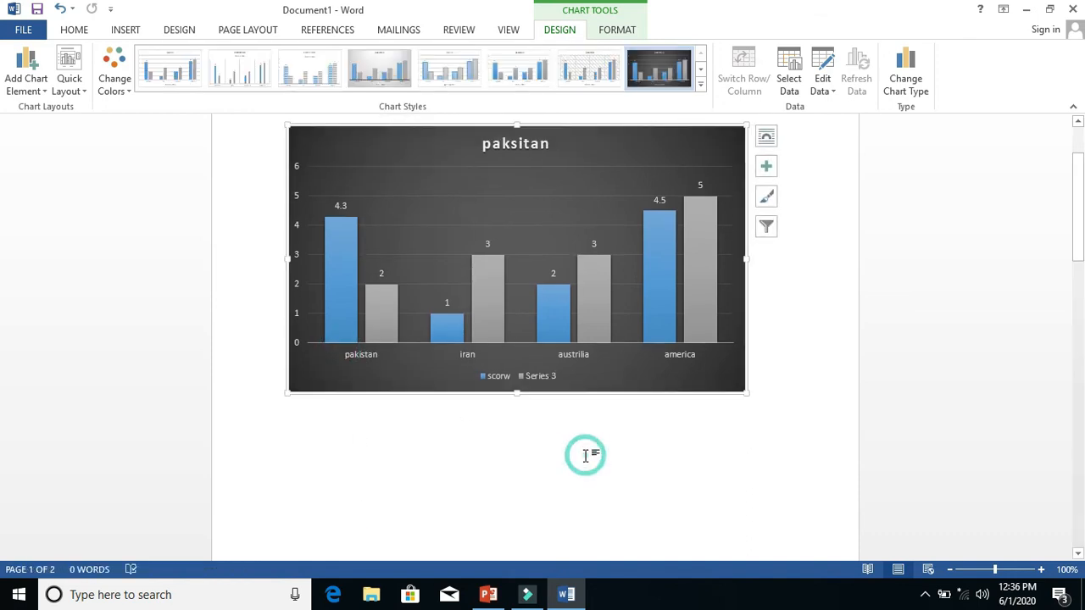
Try to insert a screen clipping of the PowerPoint slide area into the blank space below the chart
{"action": "left_click_drag", "start_coordinate": [1073, 243], "coordinate": [1062, 280]}
{"action": "left_click", "coordinate": [308, 310]}
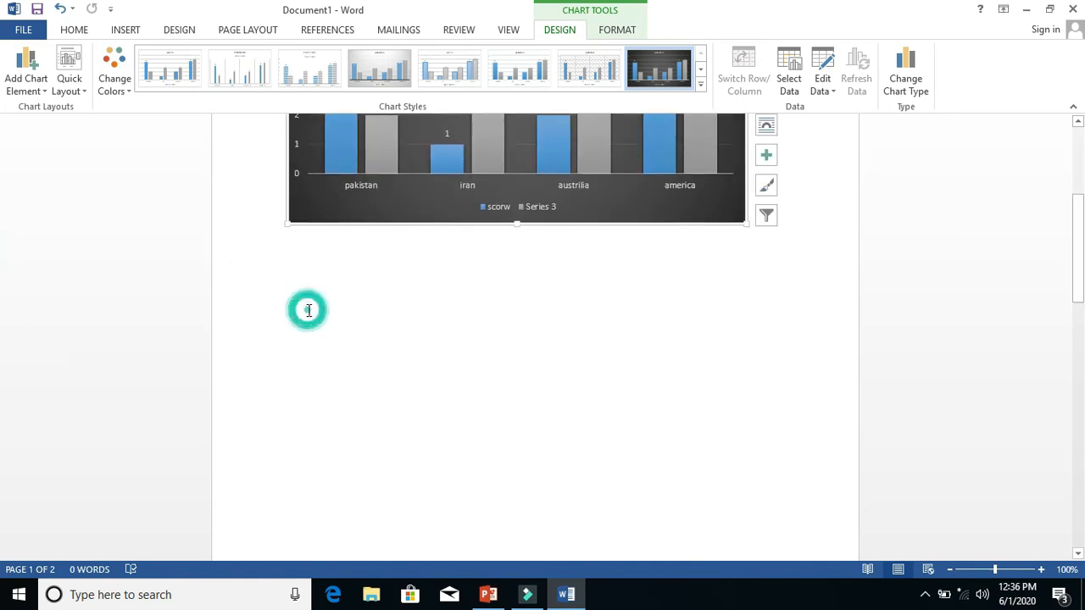
{"action": "left_click", "coordinate": [143, 33]}
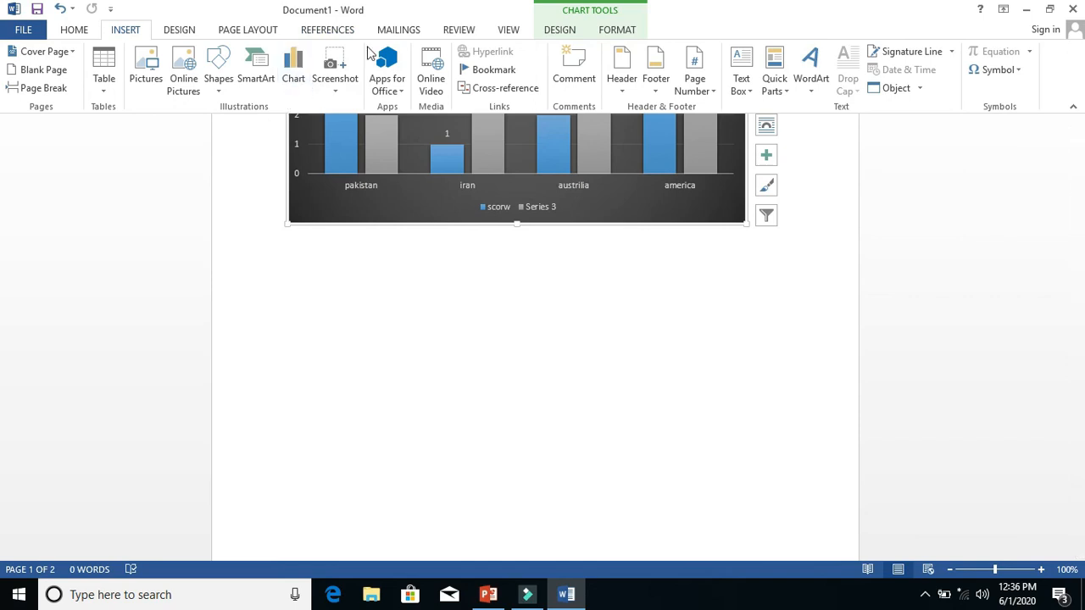
{"action": "left_click", "coordinate": [340, 99]}
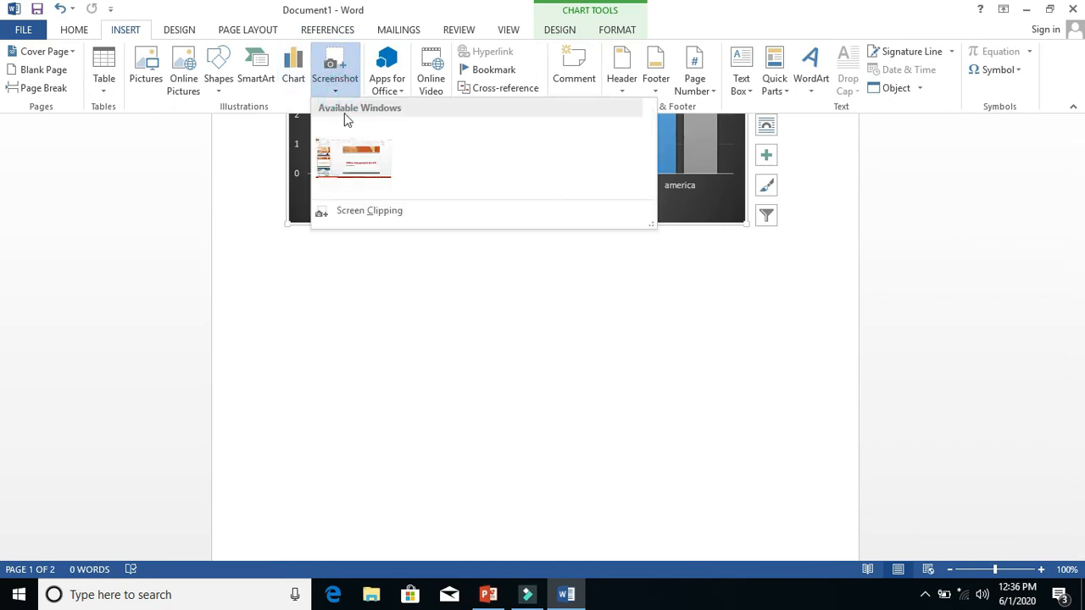
{"action": "left_click", "coordinate": [394, 210]}
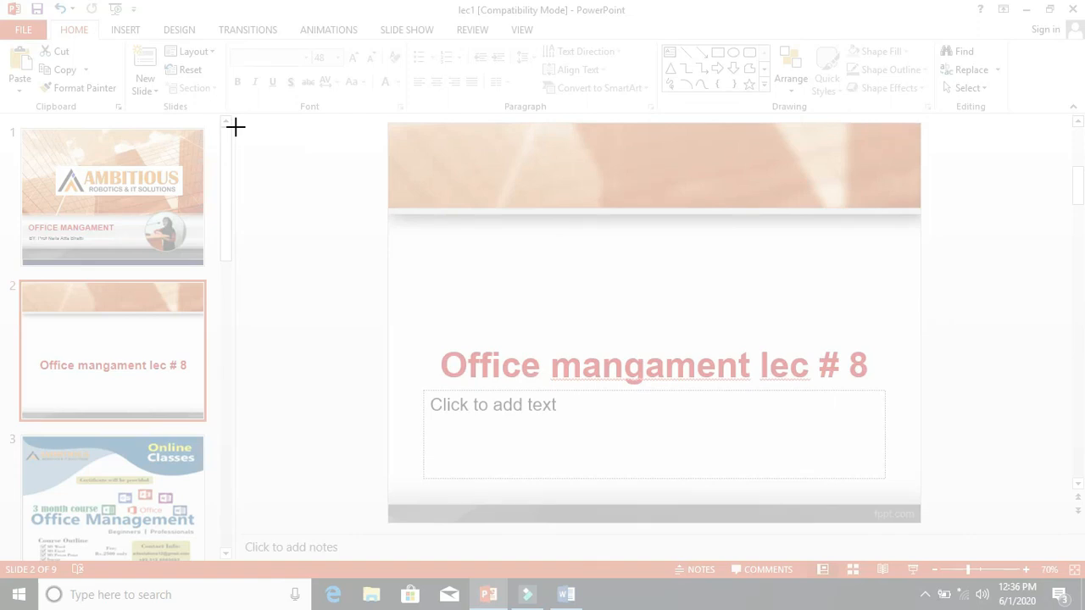
{"action": "left_click_drag", "start_coordinate": [235, 126], "coordinate": [994, 540]}
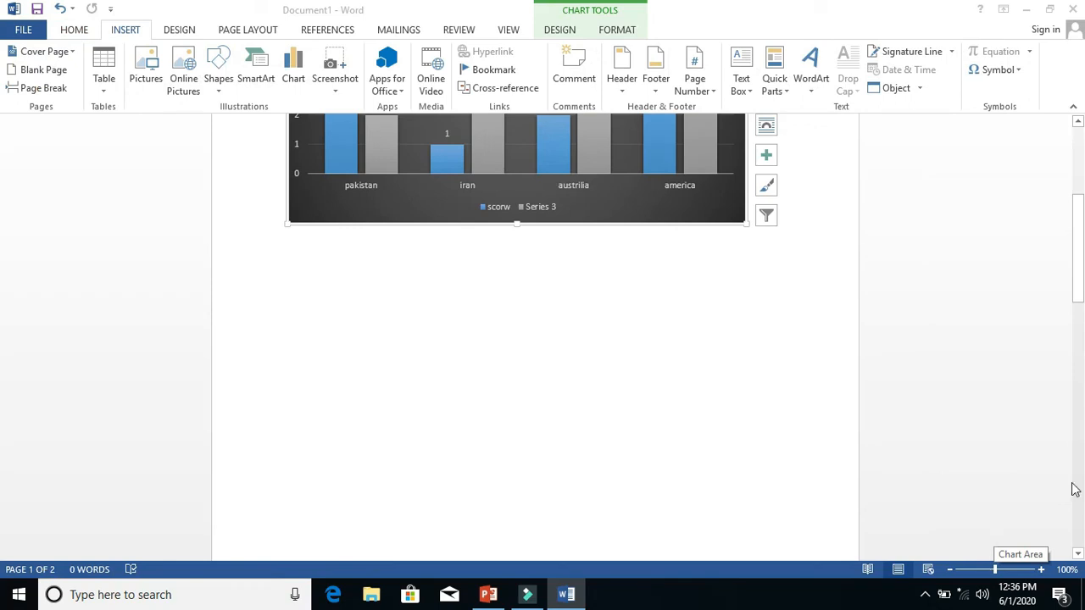
{"action": "left_click_drag", "start_coordinate": [1077, 229], "coordinate": [1078, 25]}
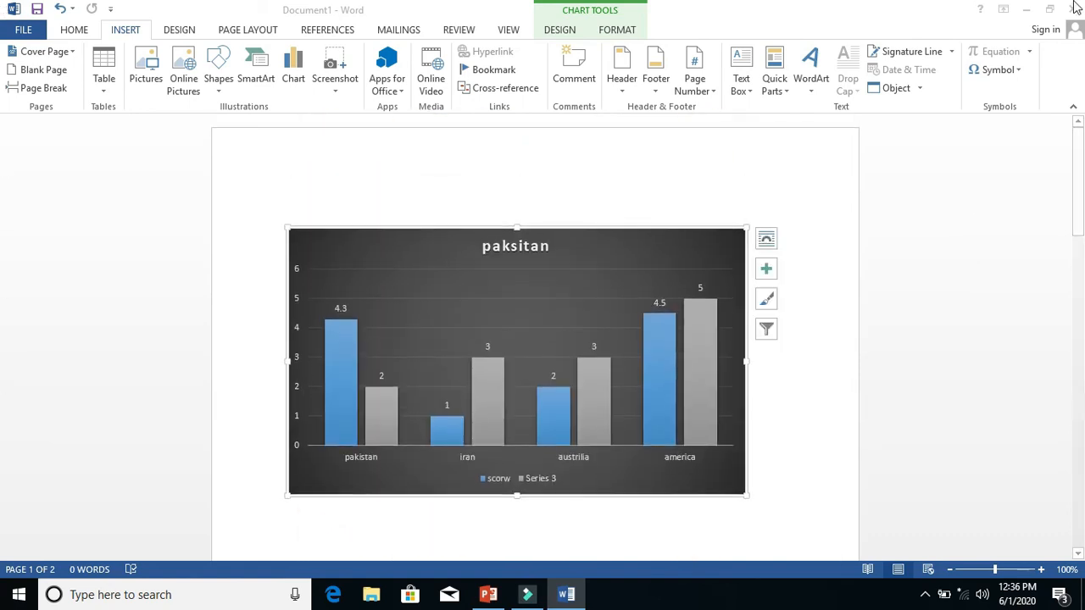
Open the formatting options for the chart area and place the cursor on the line above the chart
{"action": "left_click", "coordinate": [607, 266]}
{"action": "double_click", "coordinate": [605, 481]}
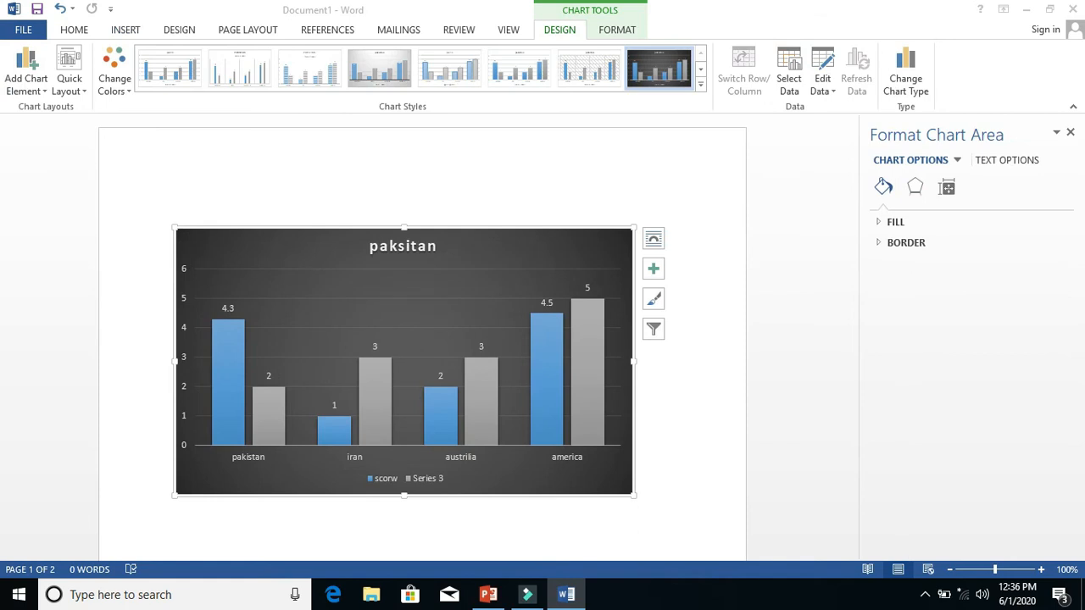
{"action": "left_click", "coordinate": [511, 161]}
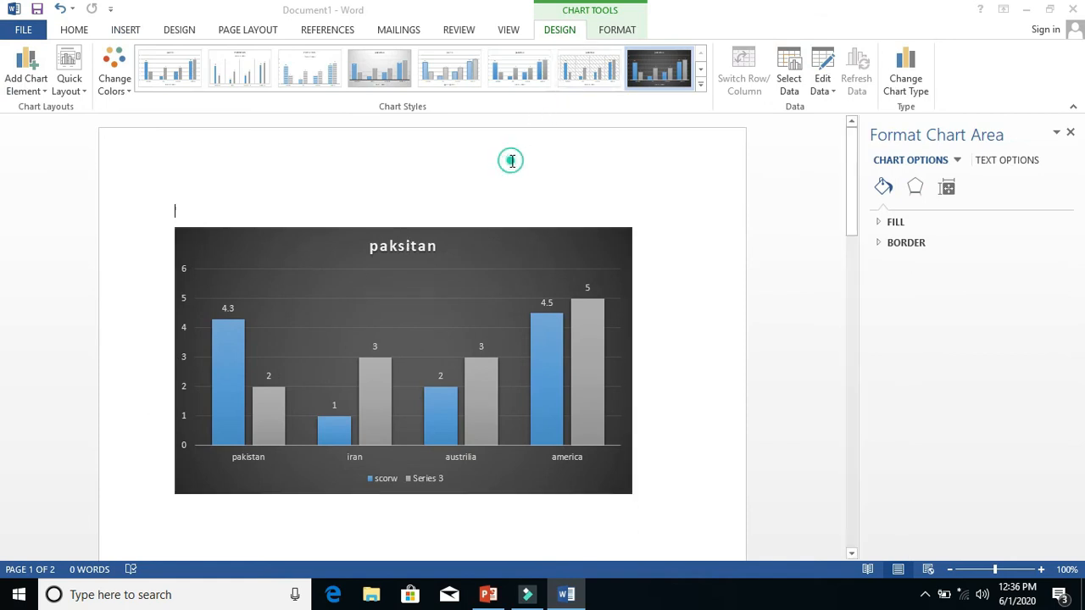
Create a new blank document and insert a screen clipping of the other Word window showing the chart page
{"action": "key", "text": "ctrl+n"}
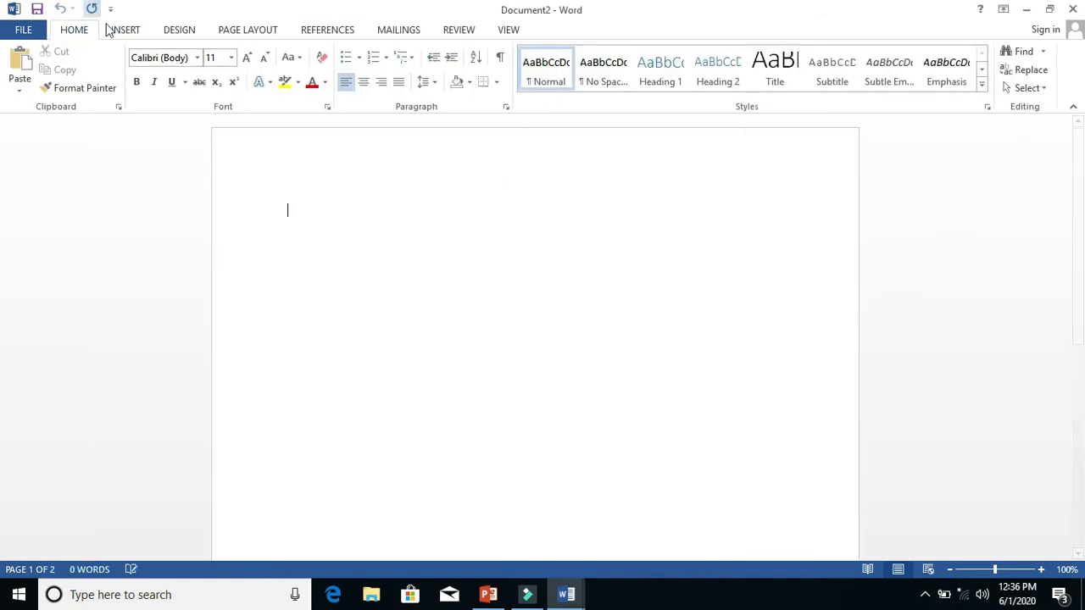
{"action": "left_click", "coordinate": [127, 33]}
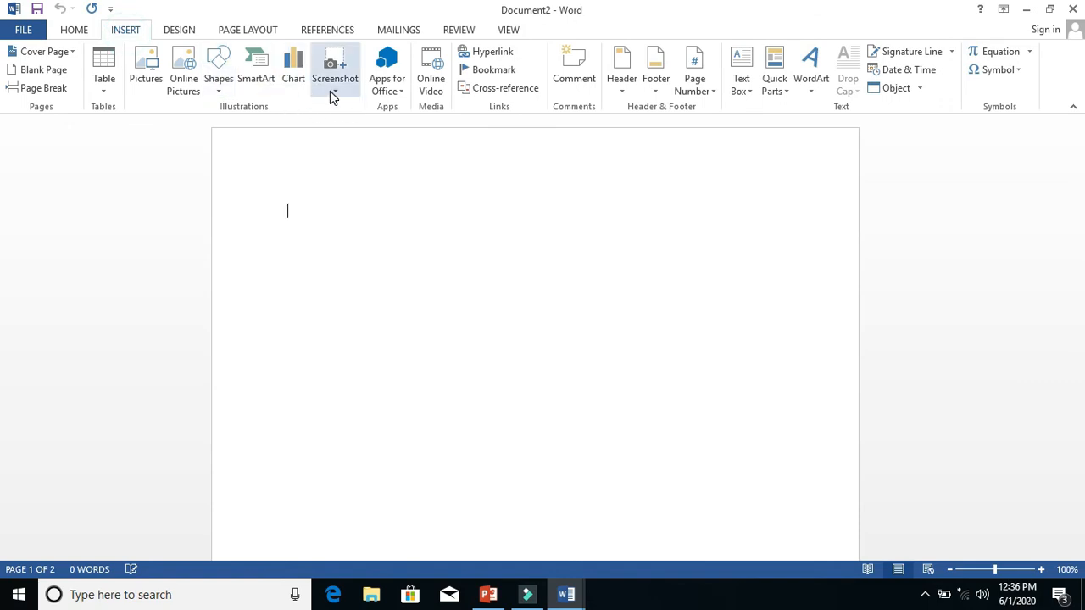
{"action": "left_click", "coordinate": [335, 94]}
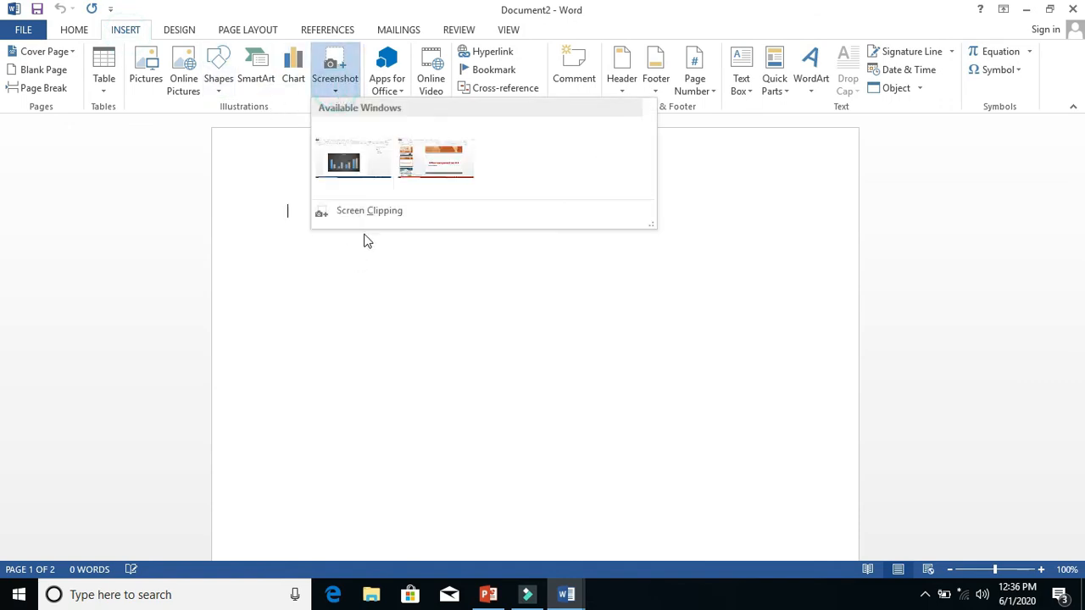
{"action": "left_click", "coordinate": [377, 211]}
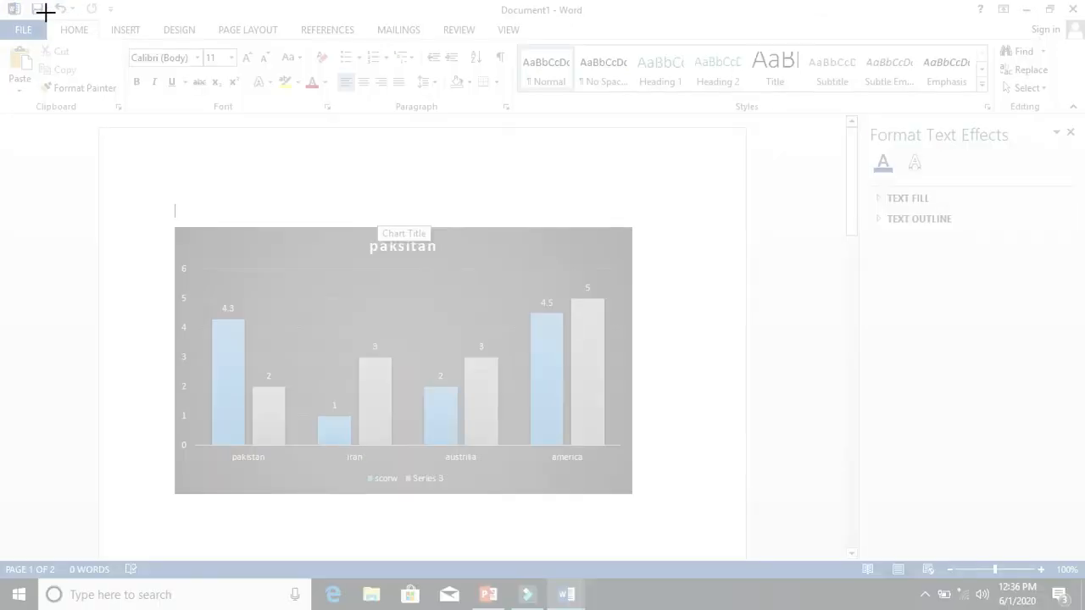
{"action": "left_click_drag", "start_coordinate": [46, 15], "coordinate": [767, 546]}
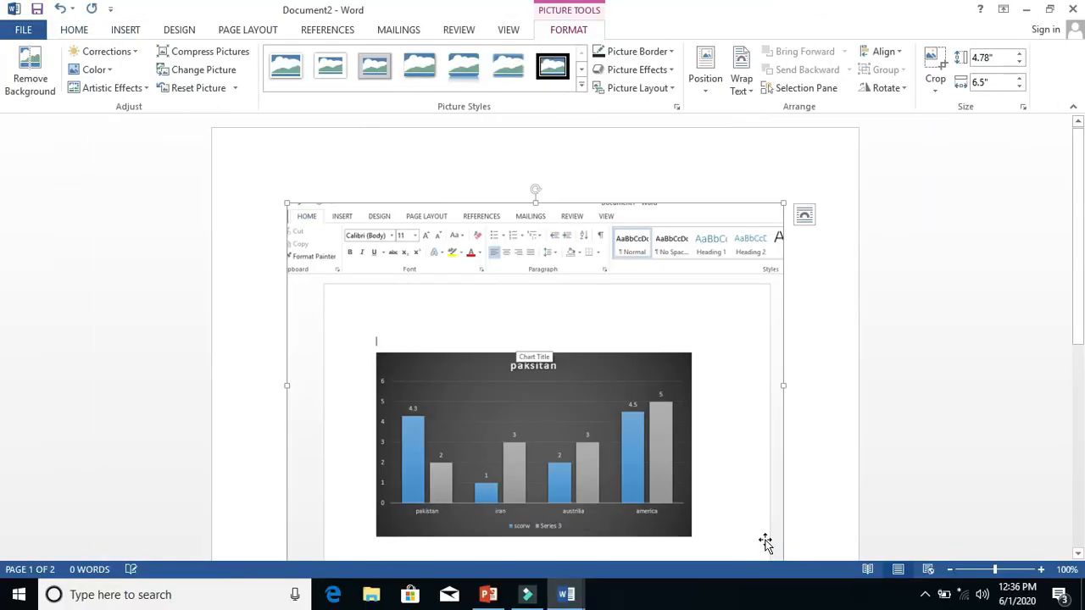
Try a red border and several picture styles on the screen clipping, and apply the thick black double-frame style
{"action": "left_click", "coordinate": [552, 66]}
{"action": "left_click", "coordinate": [627, 51]}
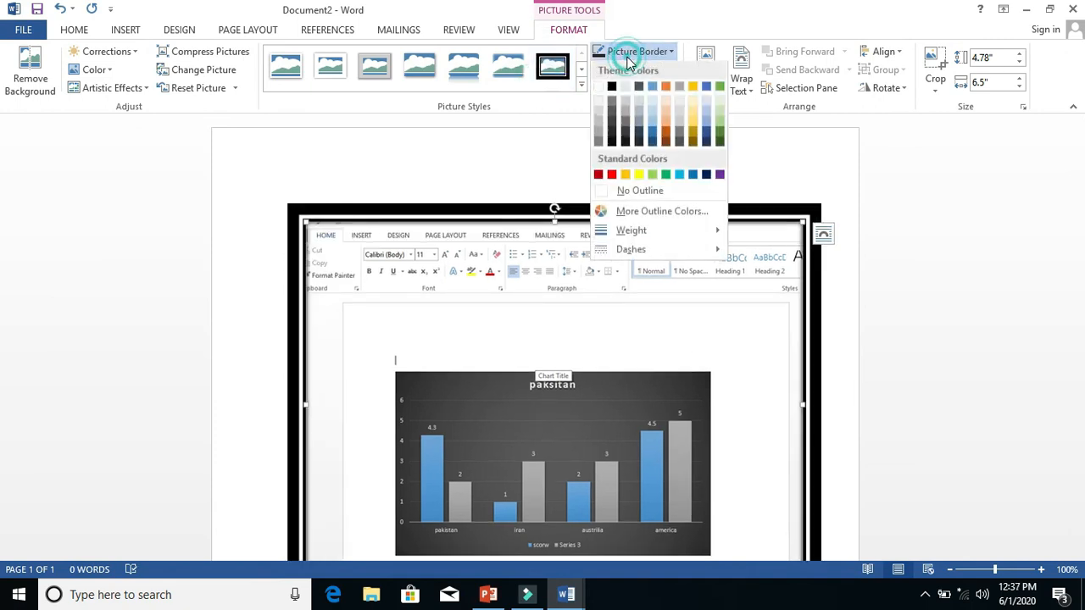
{"action": "left_click", "coordinate": [611, 174]}
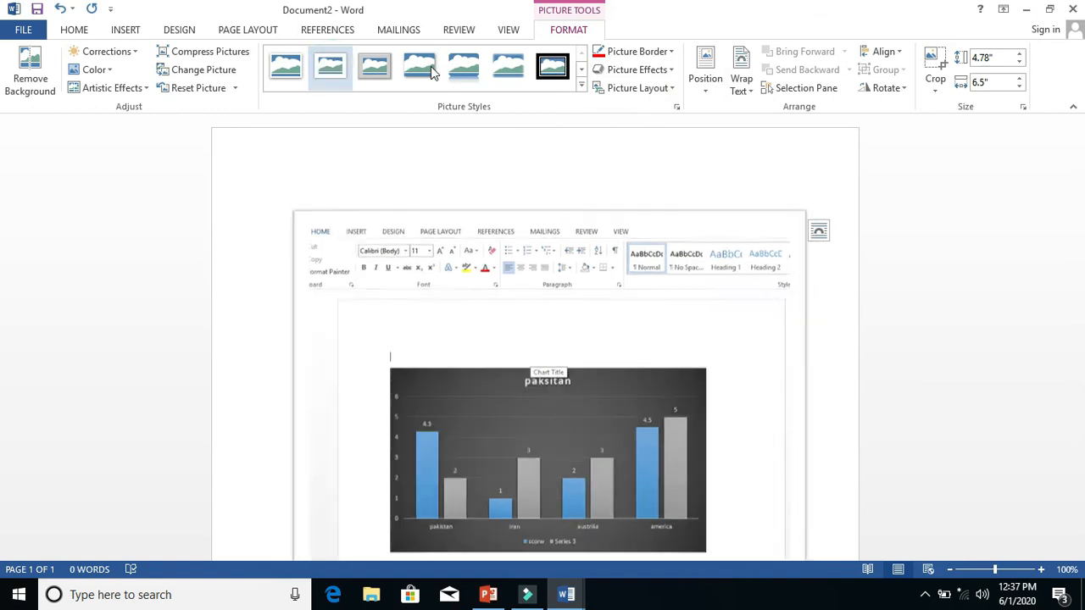
{"action": "left_click", "coordinate": [496, 78]}
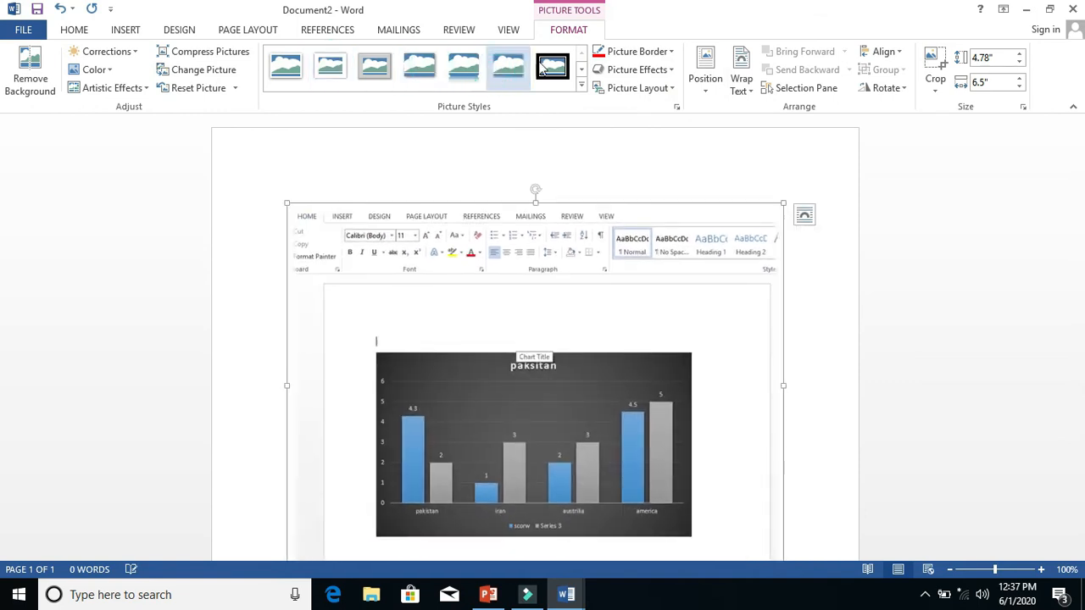
{"action": "left_click", "coordinate": [124, 33]}
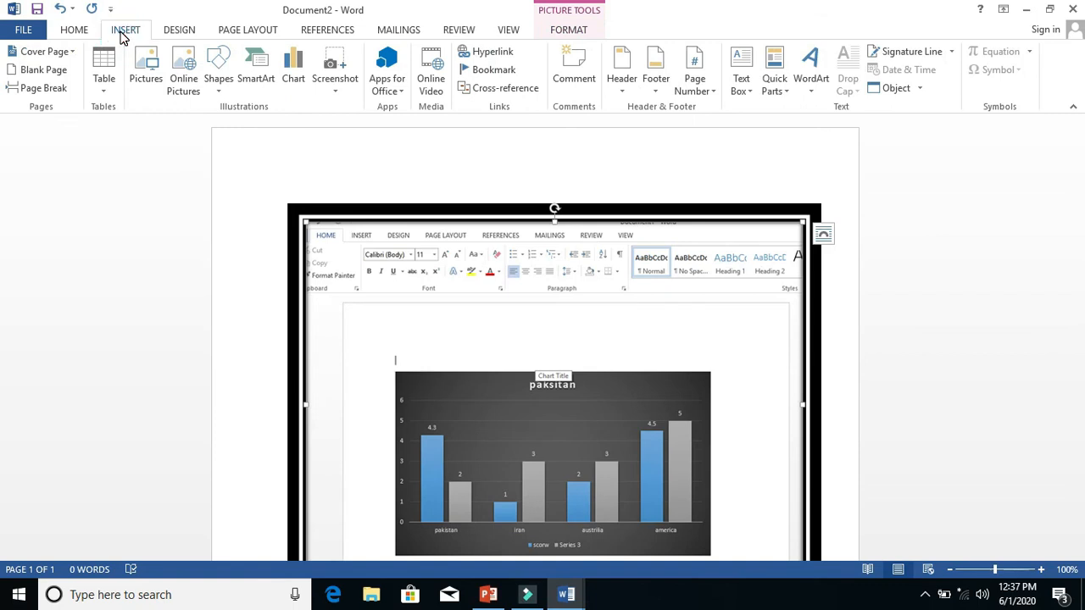